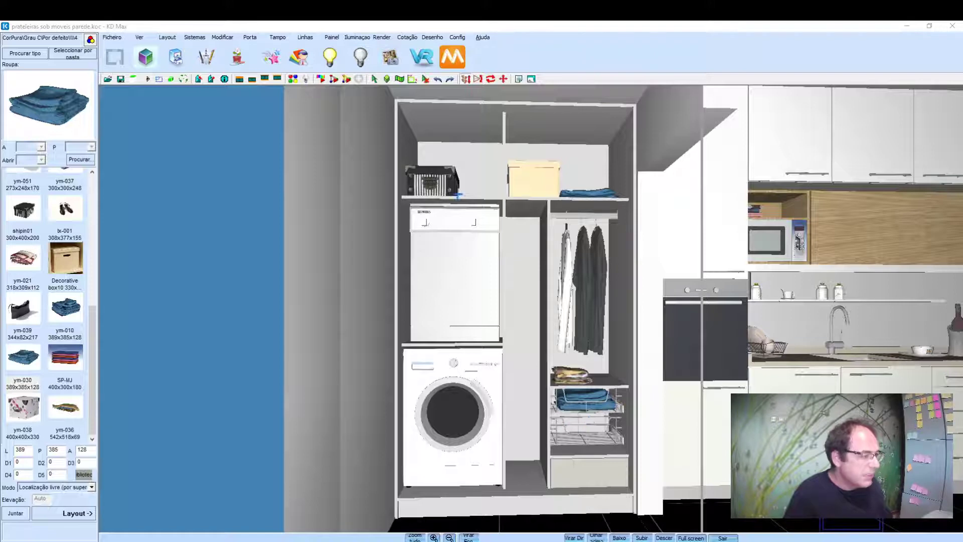
Step: Undo the placed storage boxes, towels and hanging clothes in the laundry wardrobe
{"action": "left_click", "coordinate": [453, 184]}
{"action": "key", "text": "ctrl+z"}
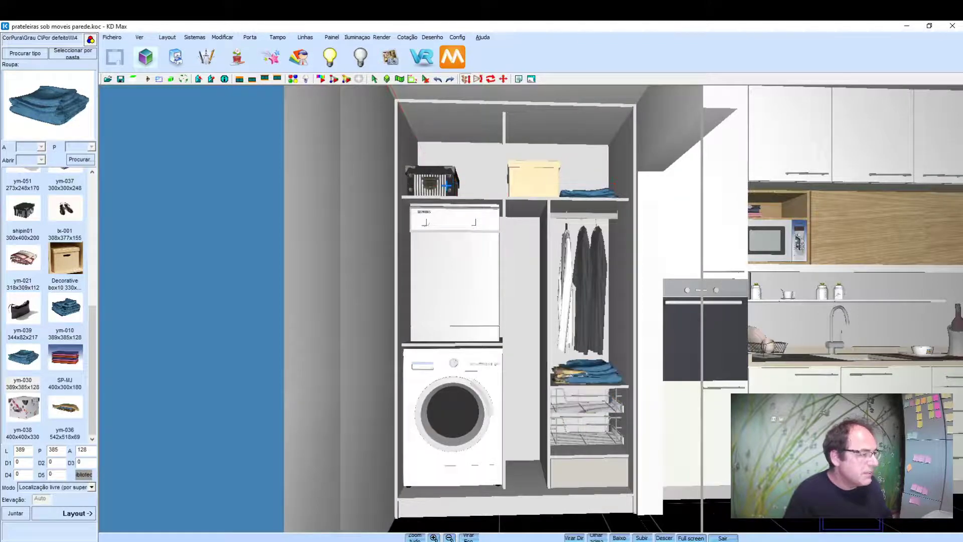
{"action": "key", "text": "ctrl+z"}
{"action": "key", "text": "ctrl+z"}
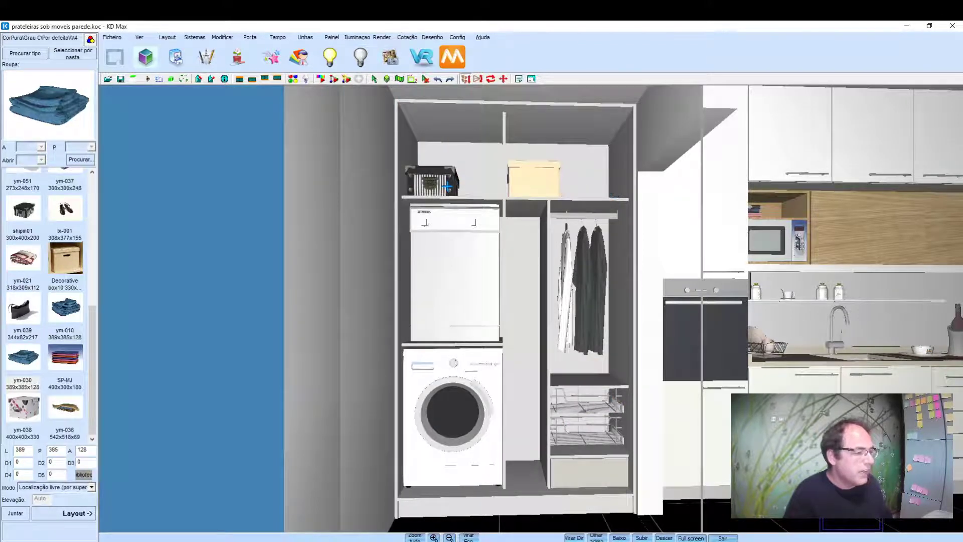
{"action": "key", "text": "ctrl+z"}
{"action": "key", "text": "ctrl+z"}
{"action": "key", "text": "ctrl+z"}
{"action": "key", "text": "ctrl+z"}
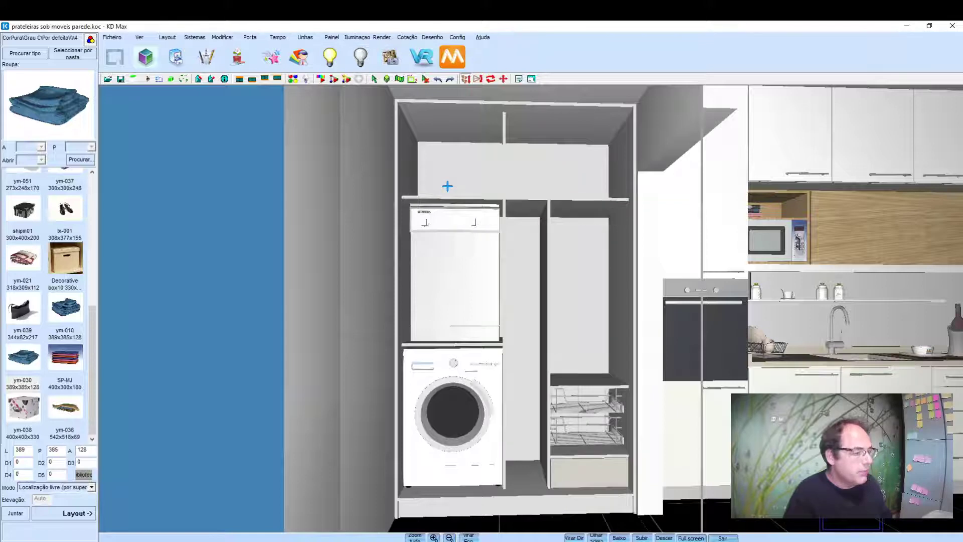
{"action": "key", "text": "ctrl+z"}
{"action": "key", "text": "ctrl+z"}
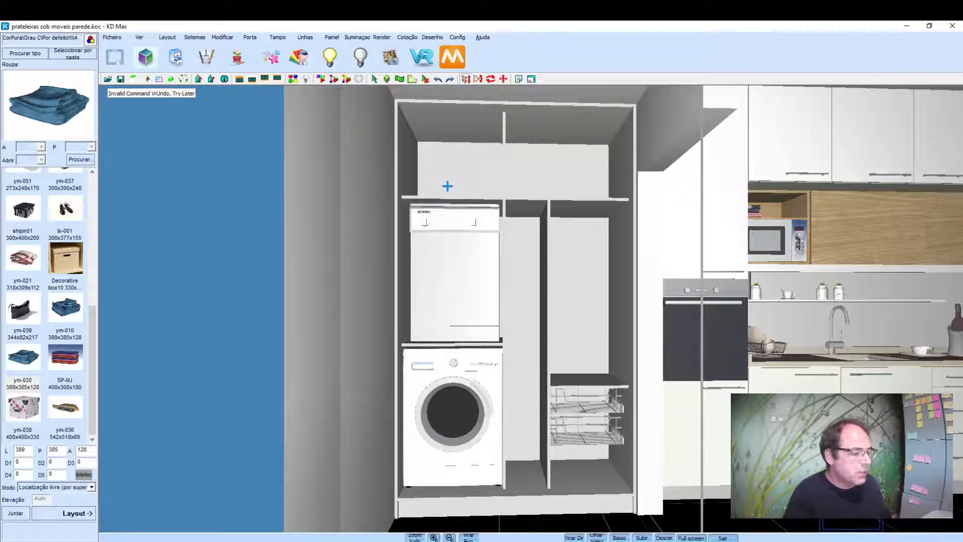
Step: Delete the drawer basket and the green wire basket from the right compartment with Eliminar
{"action": "right_click", "coordinate": [599, 410]}
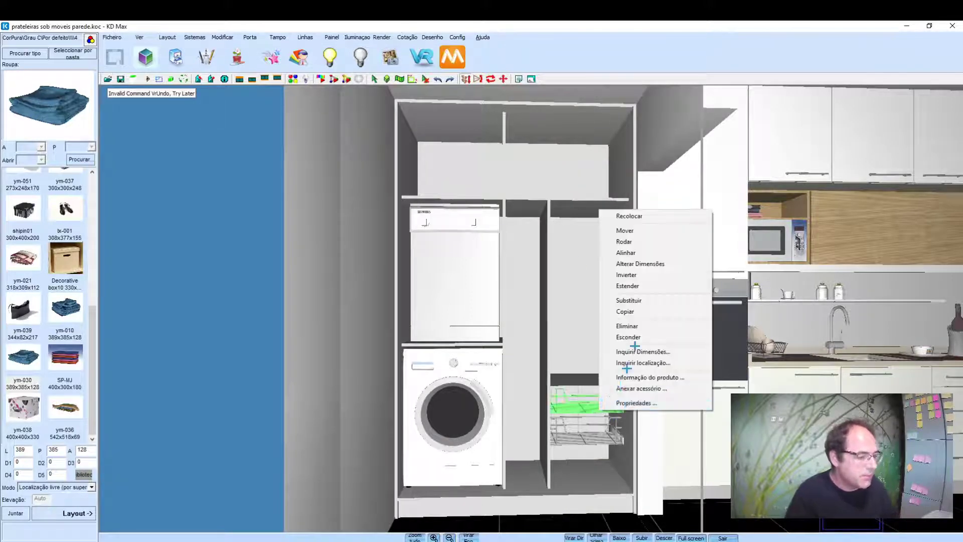
{"action": "left_click", "coordinate": [627, 326]}
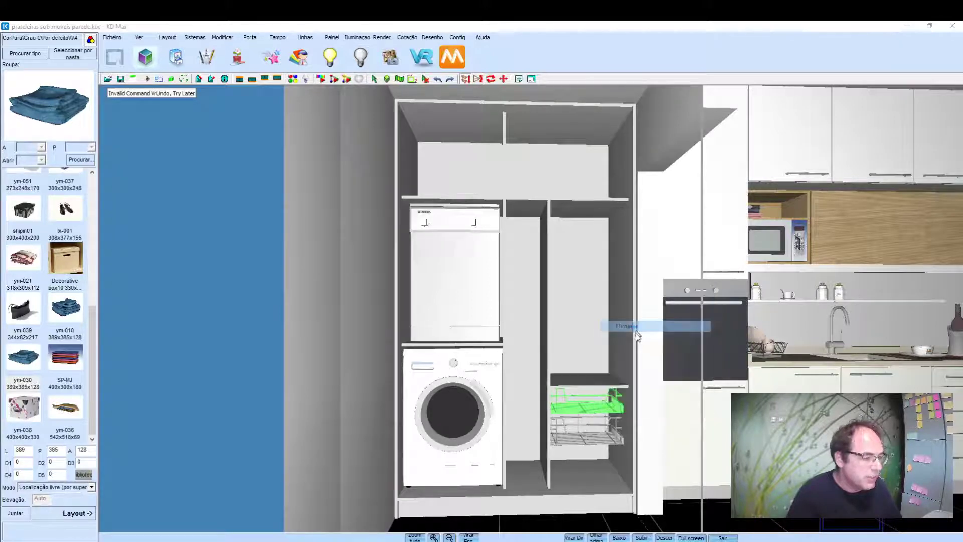
{"action": "left_click", "coordinate": [485, 319]}
{"action": "right_click", "coordinate": [580, 445]}
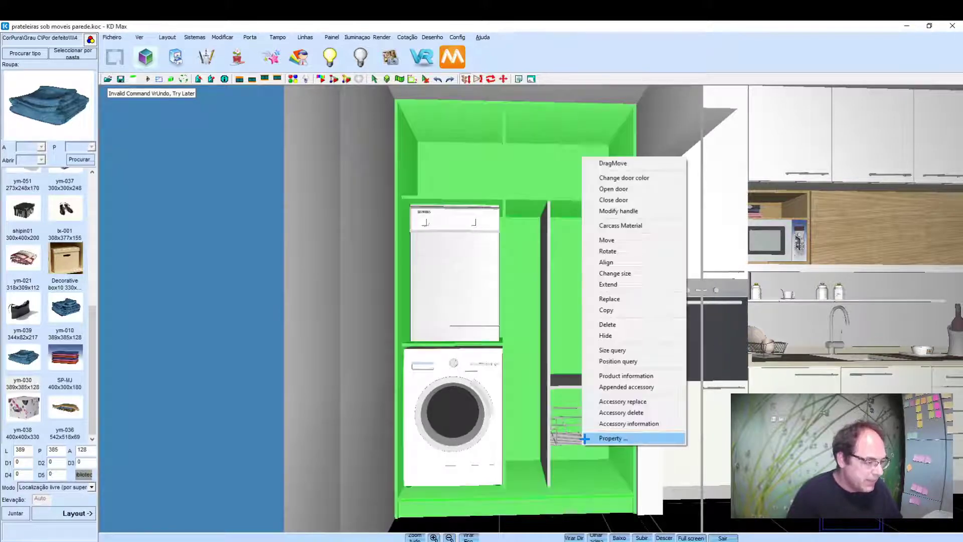
{"action": "left_click", "coordinate": [587, 439]}
{"action": "right_click", "coordinate": [582, 442]}
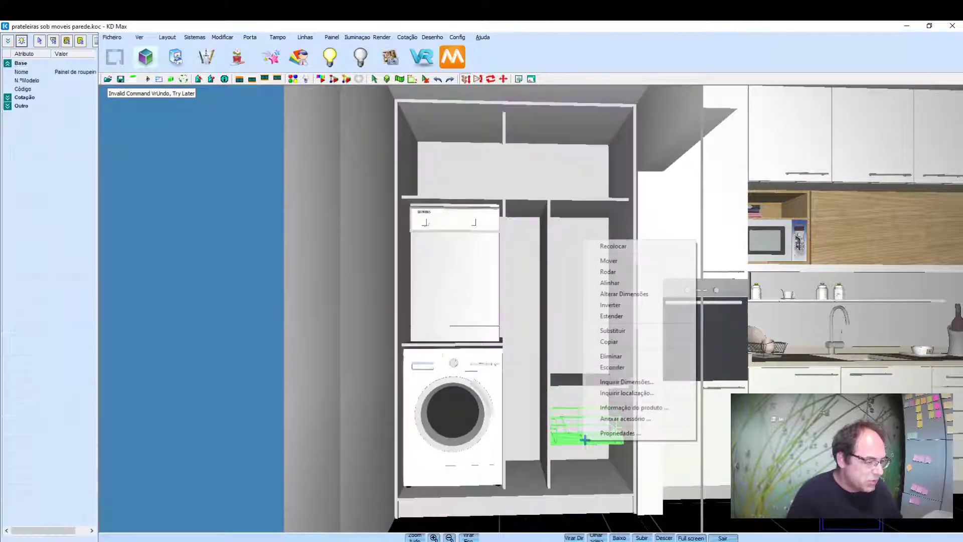
{"action": "left_click", "coordinate": [611, 355]}
{"action": "left_click", "coordinate": [485, 319]}
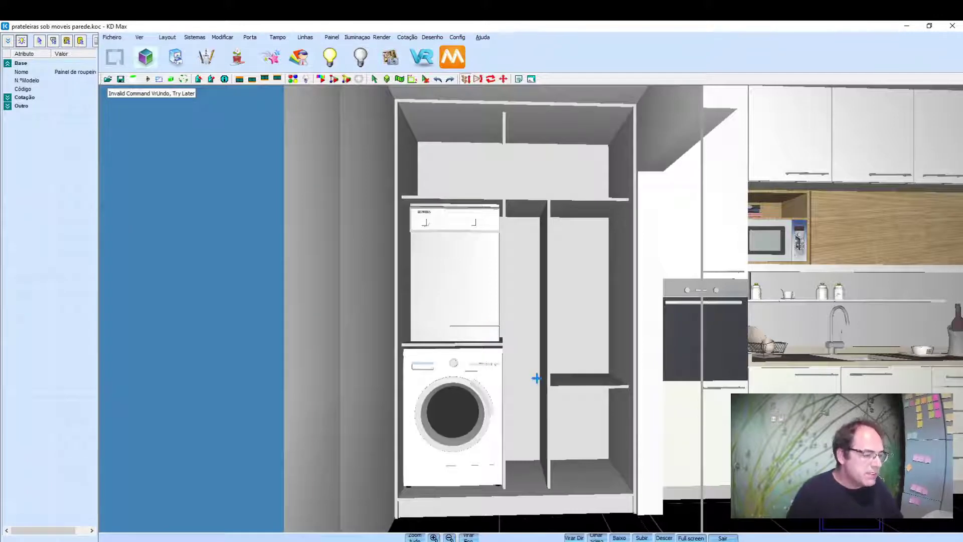
{"action": "mouse_move", "coordinate": [536, 378]}
{"action": "left_mouse_down"}
{"action": "mouse_move", "coordinate": [493, 370]}
{"action": "mouse_move", "coordinate": [497, 404]}
{"action": "left_mouse_up"}
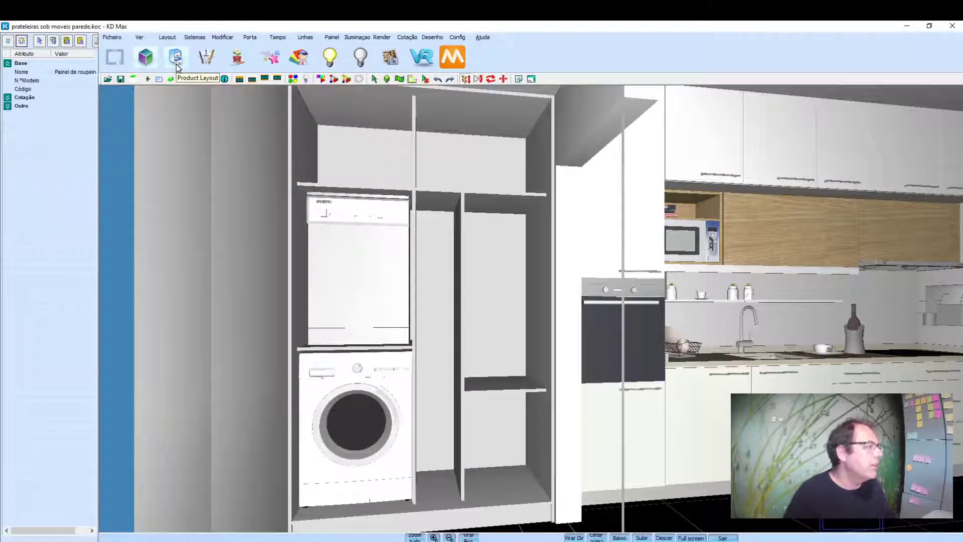
Step: In the Product Layout category browser, expand 14.1: Módulo Pré-Fabricados
{"action": "left_click", "coordinate": [176, 65]}
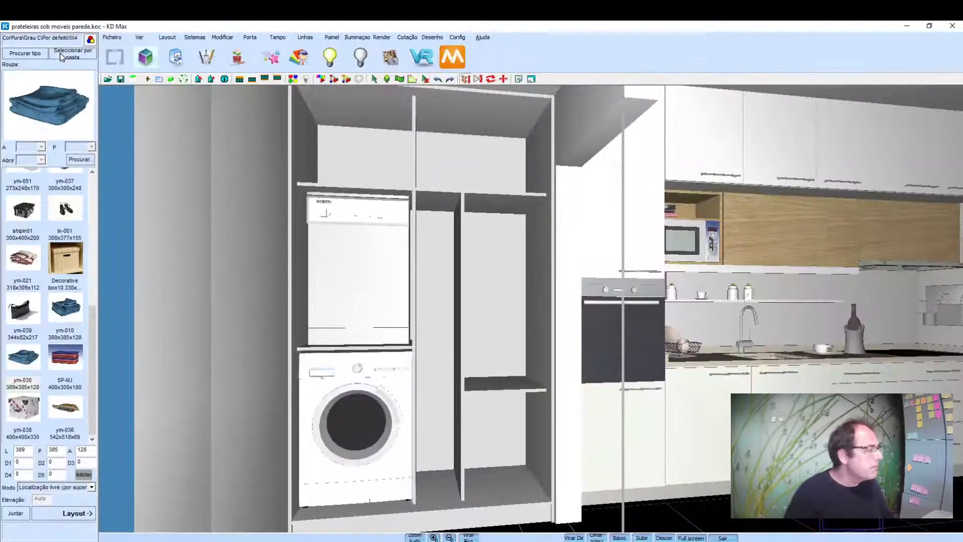
{"action": "left_click", "coordinate": [62, 57]}
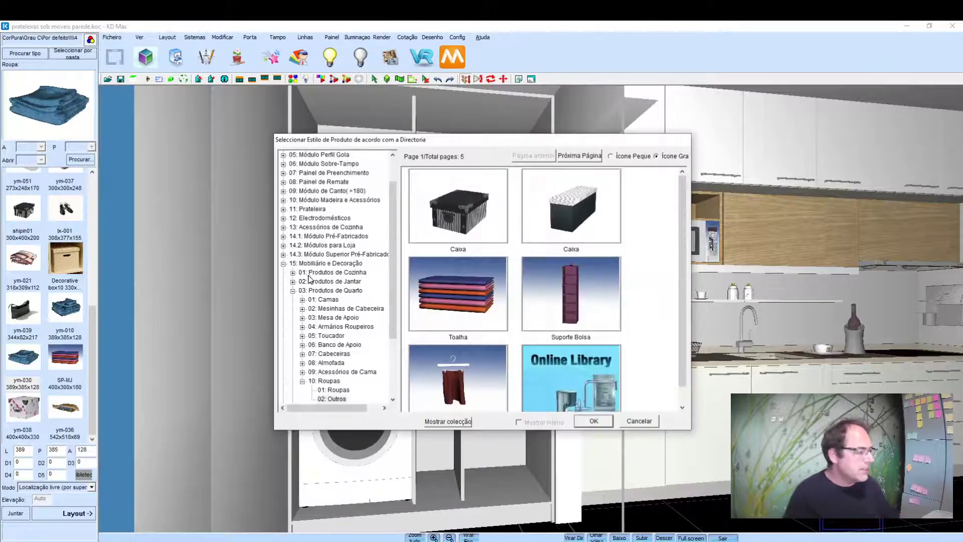
{"action": "scroll", "coordinate": [294, 242], "scroll_direction": "down", "scroll_amount": 2}
{"action": "left_click", "coordinate": [283, 209]}
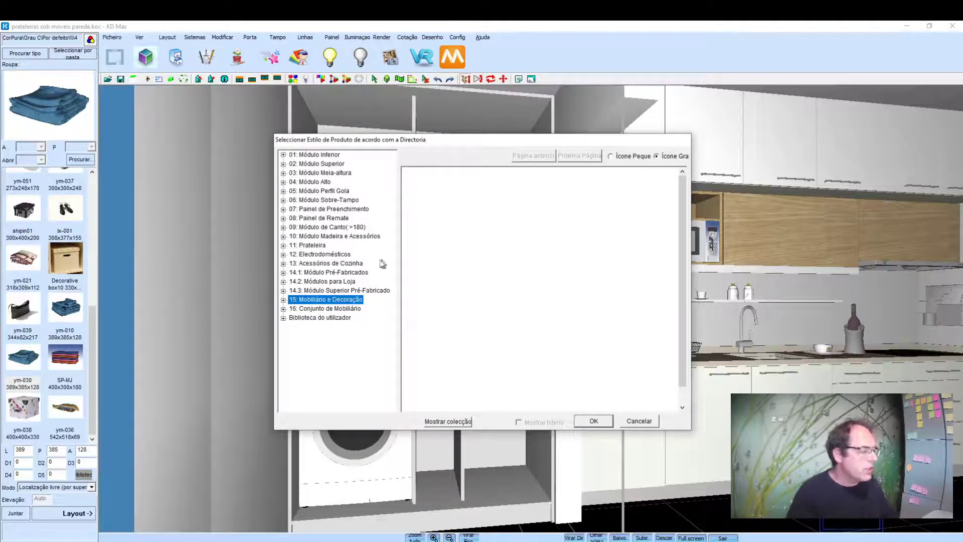
{"action": "left_click", "coordinate": [283, 273]}
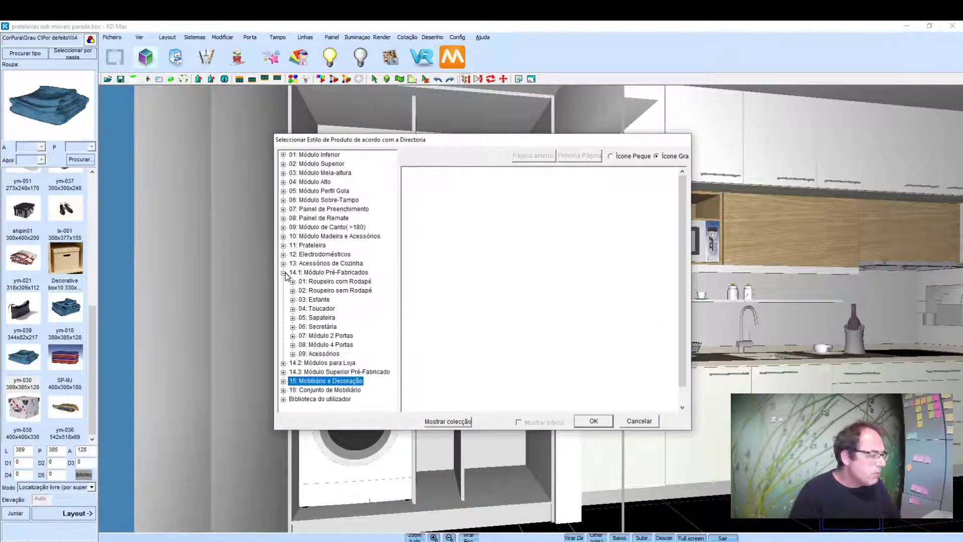
{"action": "left_click", "coordinate": [323, 273]}
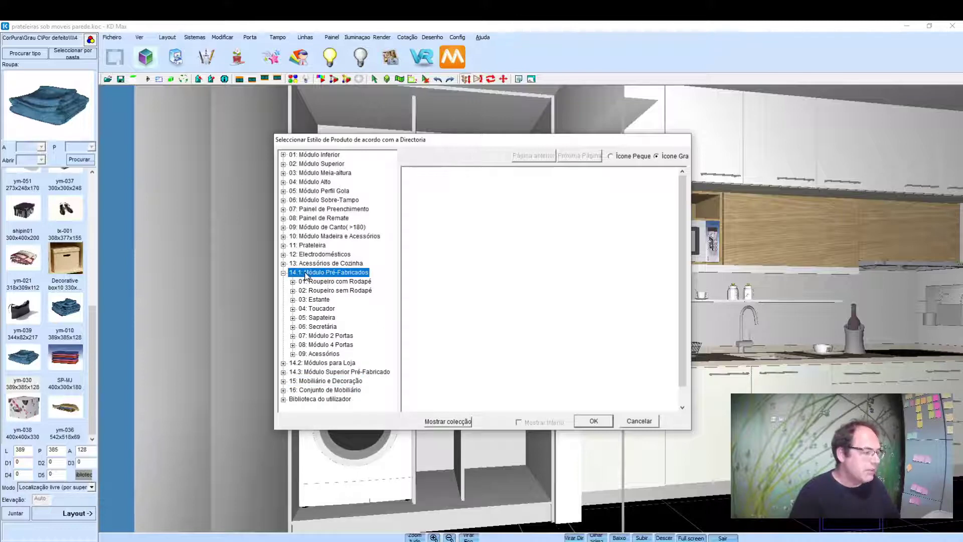
Step: Browse 09 Acessórios > 12 Cestos > 02 1 Prateleira and choose the second Prateleira em Cesto
{"action": "left_click", "coordinate": [293, 354]}
{"action": "scroll", "coordinate": [319, 303], "scroll_direction": "down", "scroll_amount": 1}
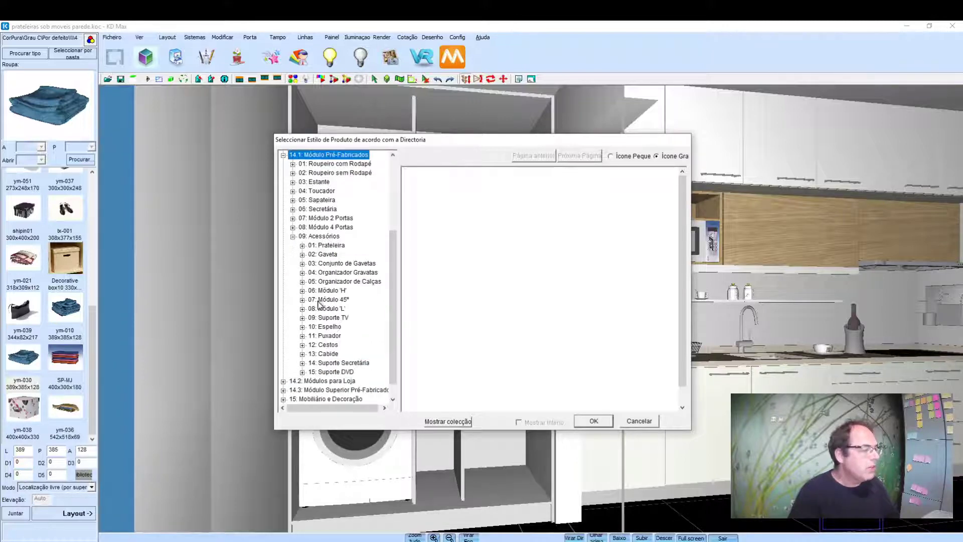
{"action": "left_click", "coordinate": [319, 347]}
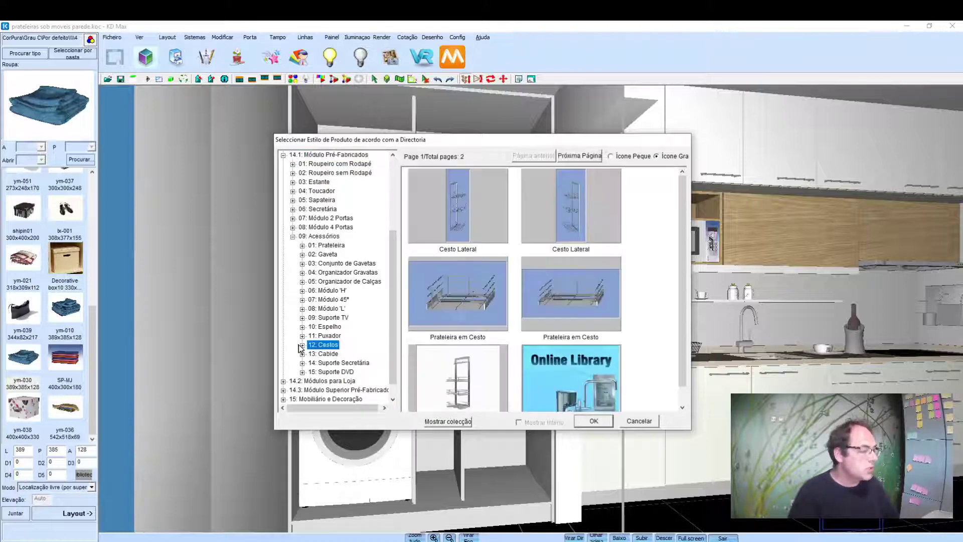
{"action": "left_click", "coordinate": [302, 344]}
{"action": "scroll", "coordinate": [347, 329], "scroll_direction": "down", "scroll_amount": 2}
{"action": "left_click", "coordinate": [346, 318]}
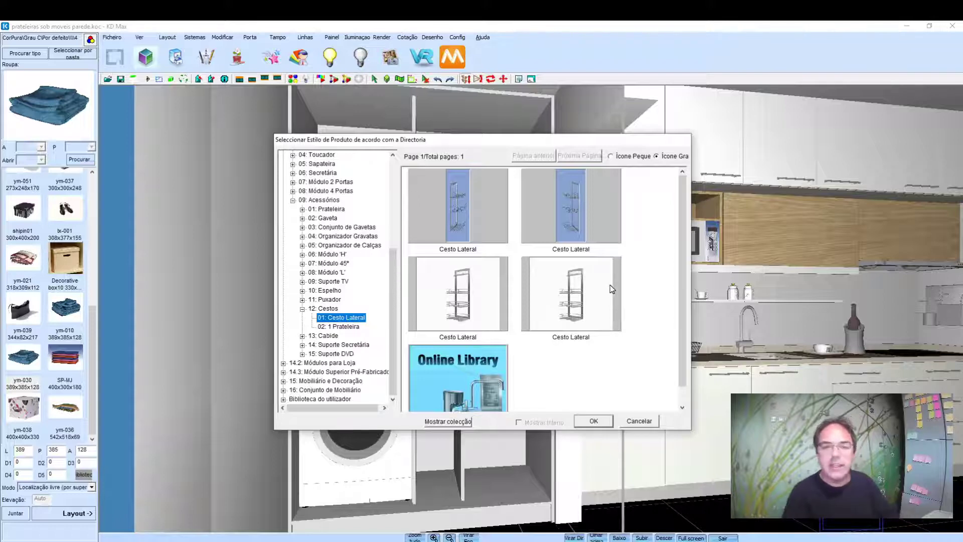
{"action": "left_click", "coordinate": [351, 327]}
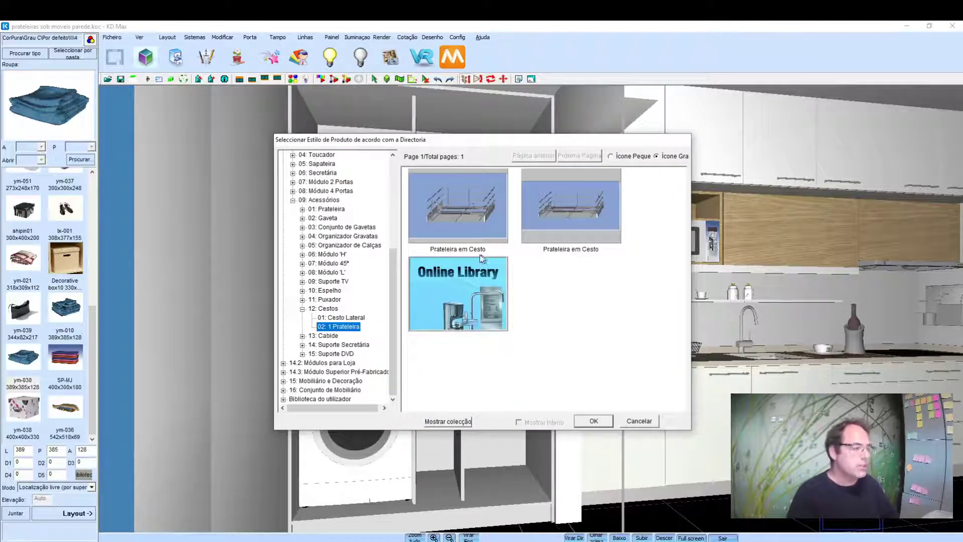
{"action": "left_click", "coordinate": [581, 220]}
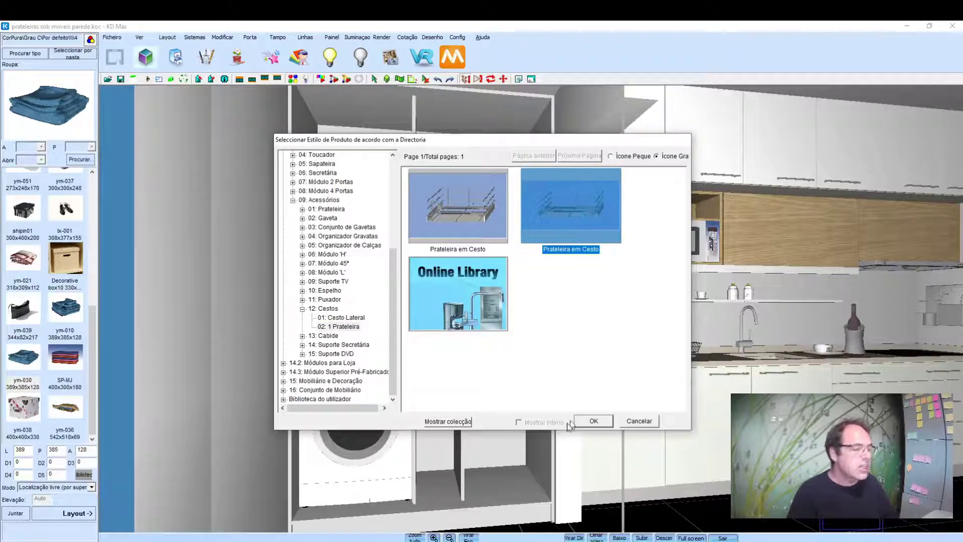
{"action": "left_click", "coordinate": [600, 422]}
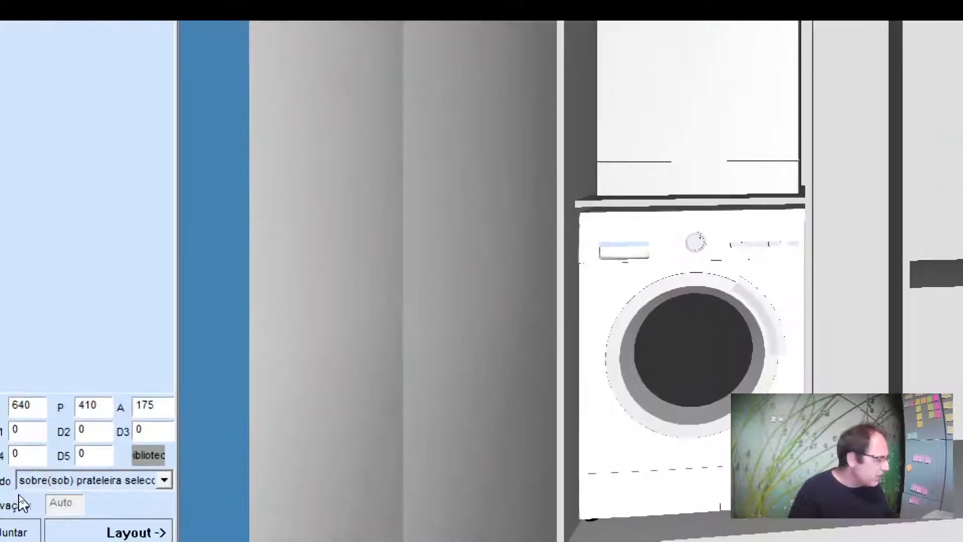
Step: Use 'sobre(sob) prateleira seleccionada' mode and pick the shelf, then the left and right side panels
{"action": "left_click", "coordinate": [78, 484]}
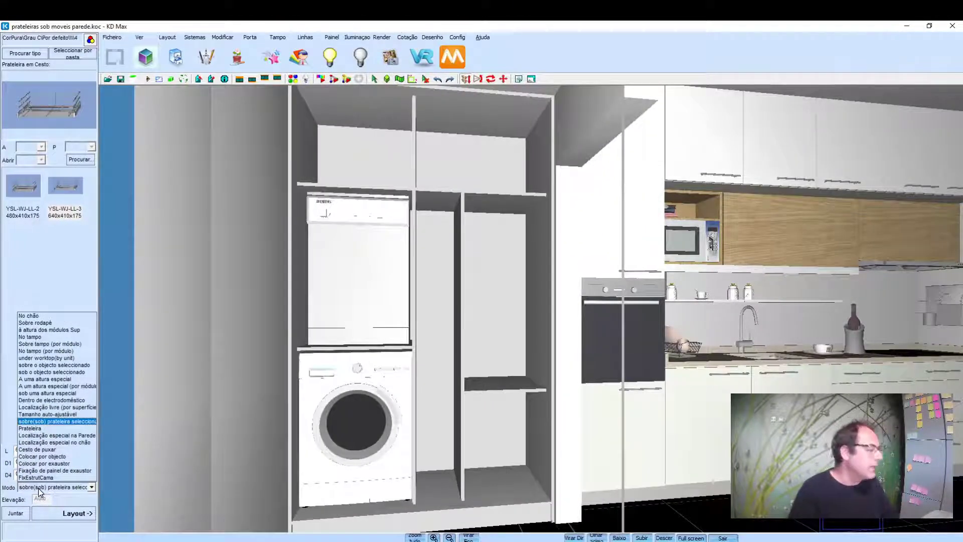
{"action": "left_click", "coordinate": [89, 515]}
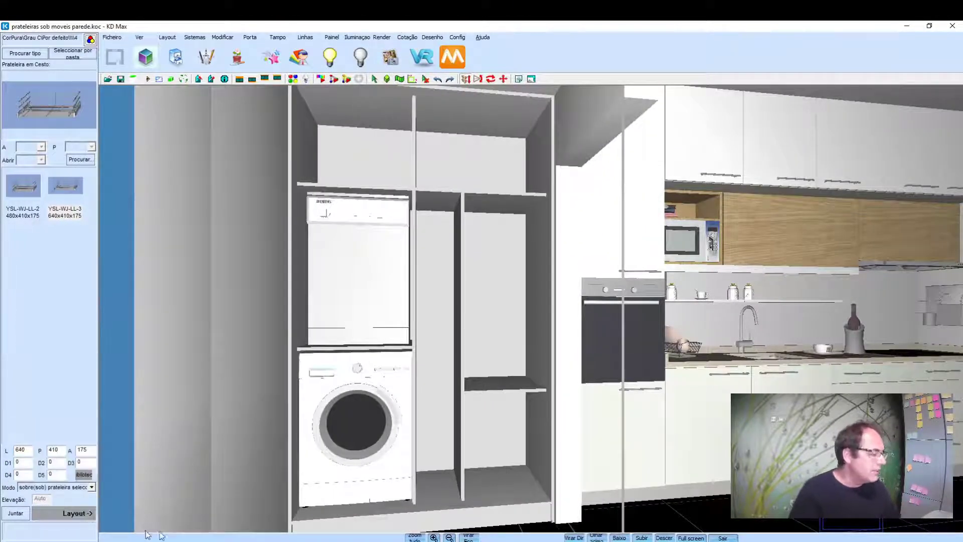
{"action": "left_click", "coordinate": [489, 392]}
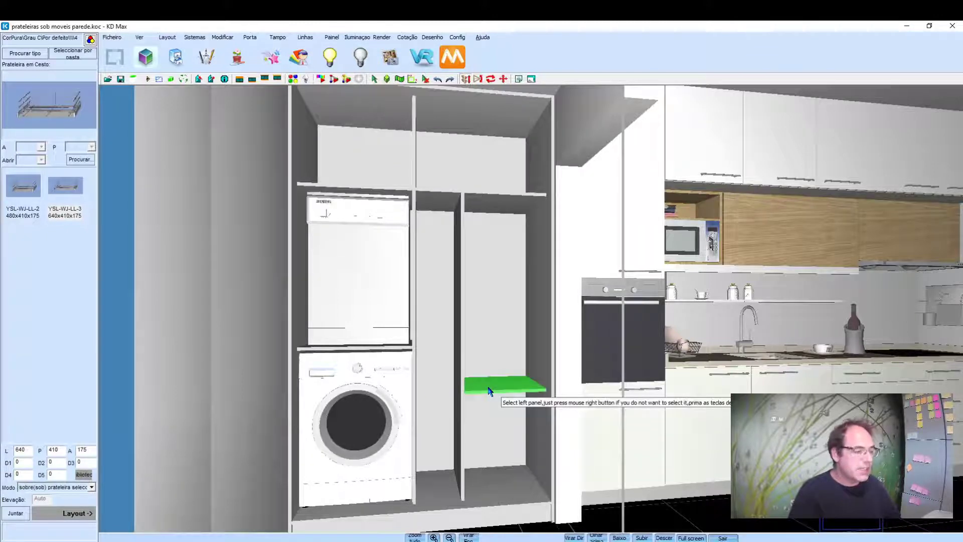
{"action": "left_click", "coordinate": [460, 391]}
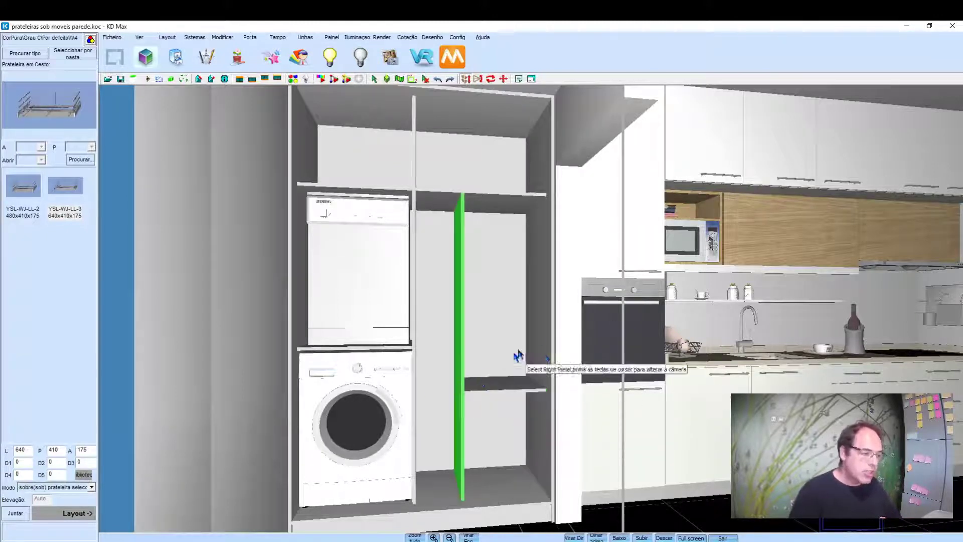
{"action": "left_click", "coordinate": [546, 343]}
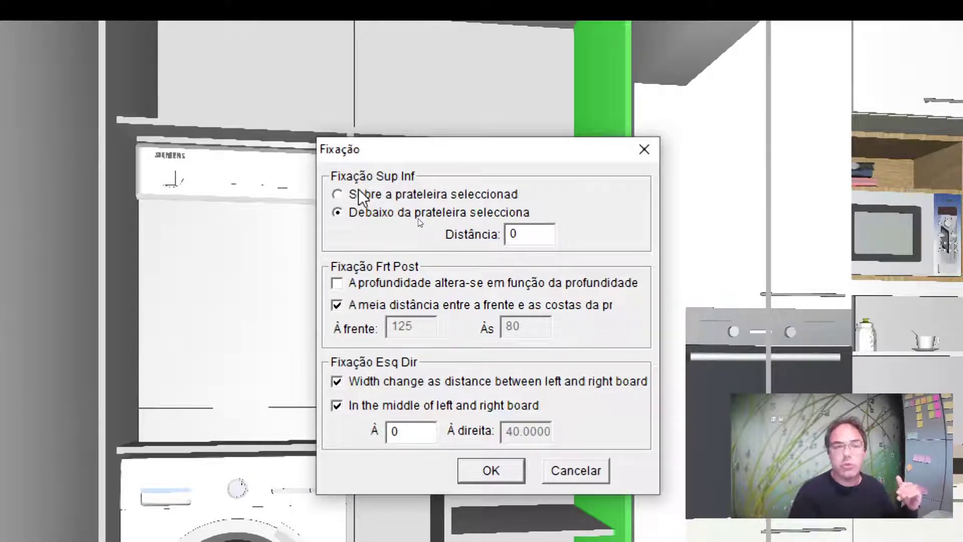
Step: Fix the basket beneath the shelf, depth following the compartment, centred, and confirm
{"action": "left_click", "coordinate": [371, 193]}
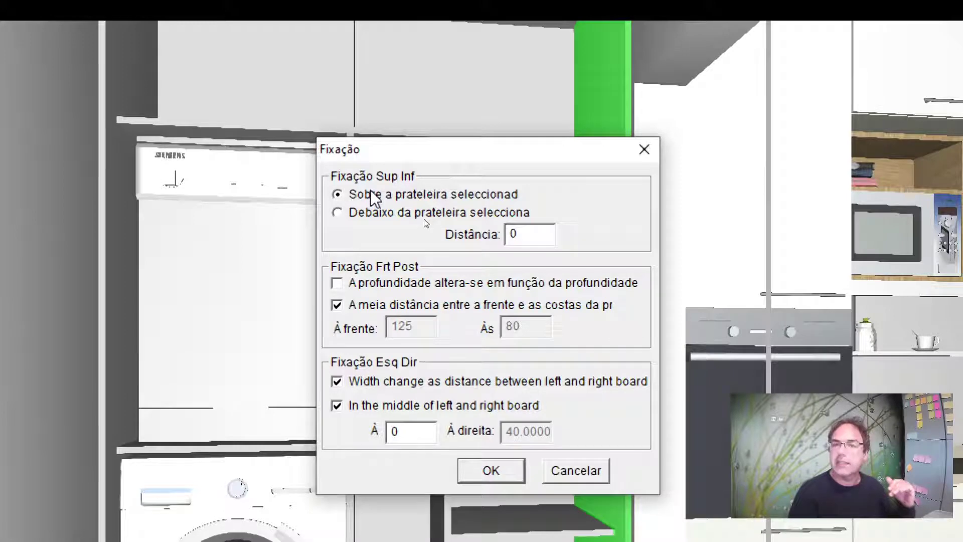
{"action": "left_click", "coordinate": [374, 212]}
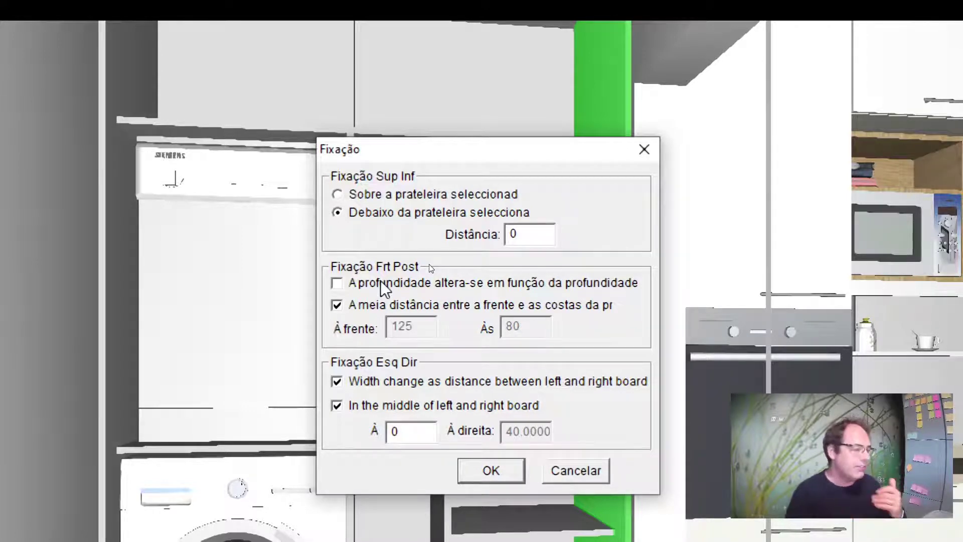
{"action": "left_click", "coordinate": [381, 282]}
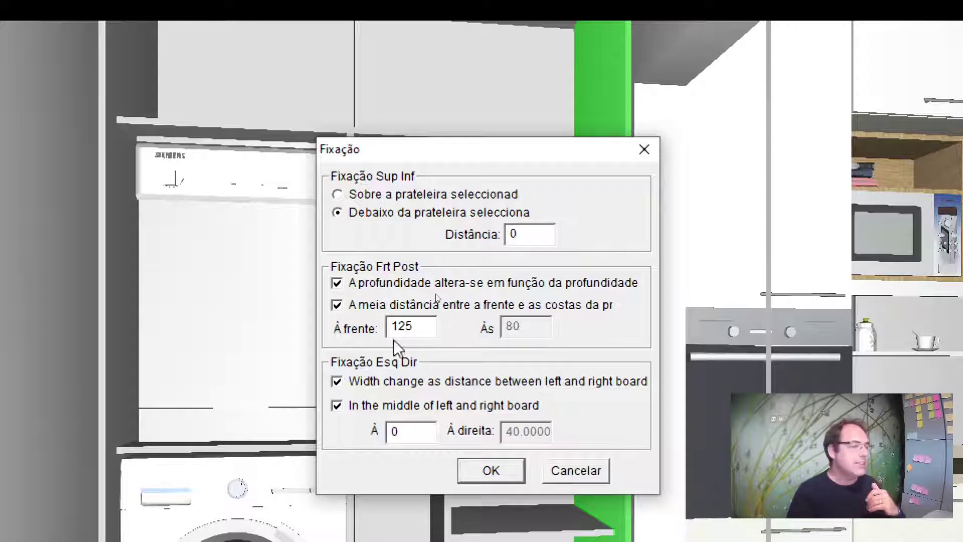
{"action": "left_click", "coordinate": [359, 303]}
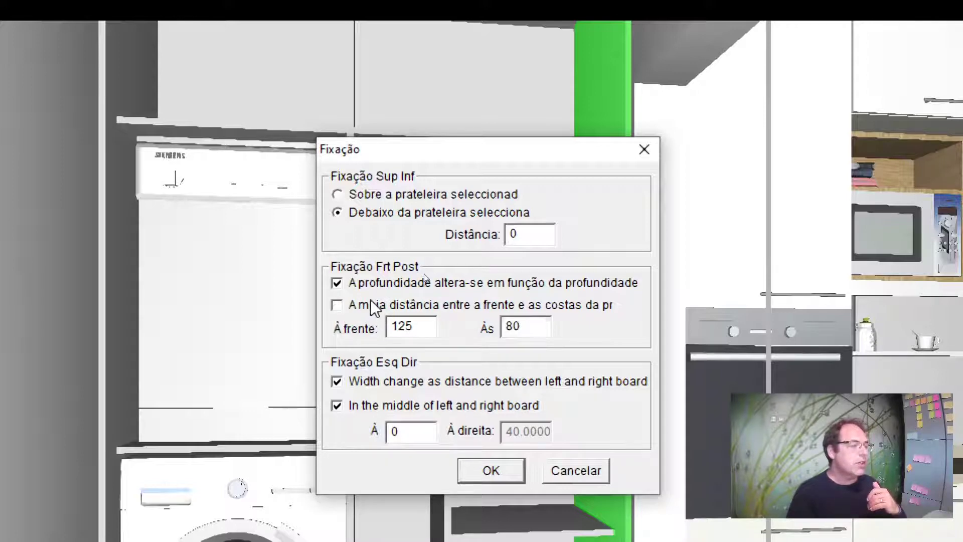
{"action": "left_click", "coordinate": [370, 302]}
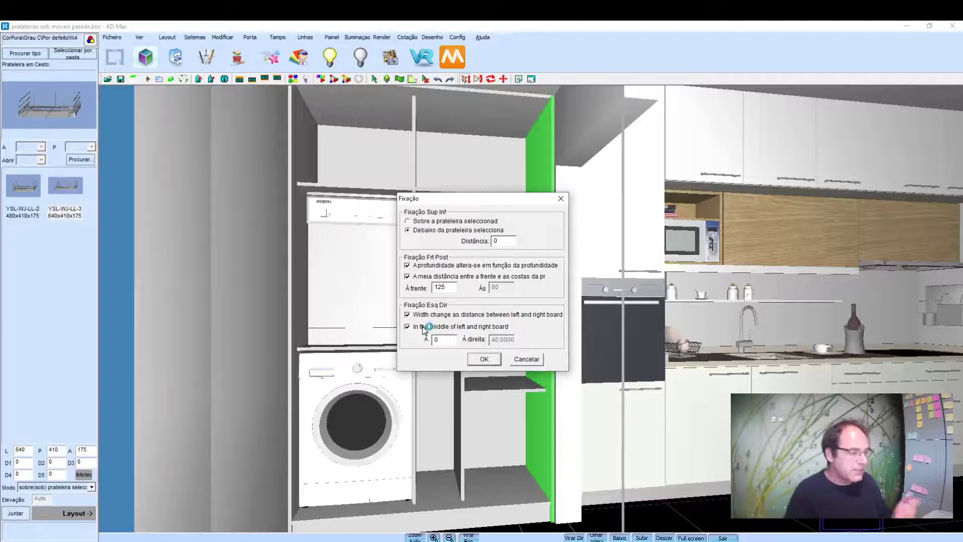
{"action": "left_click", "coordinate": [482, 359]}
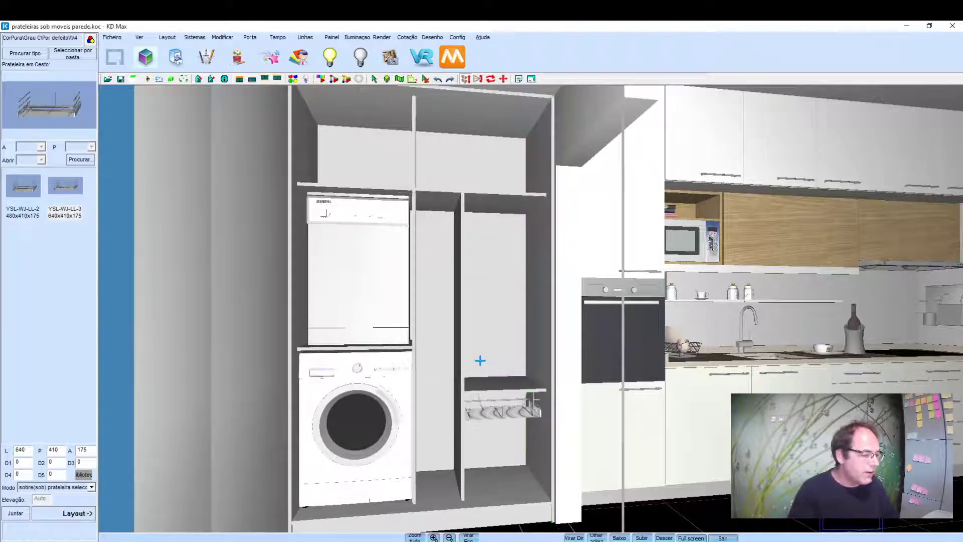
{"action": "scroll", "coordinate": [529, 415], "scroll_direction": "up", "scroll_amount": 3}
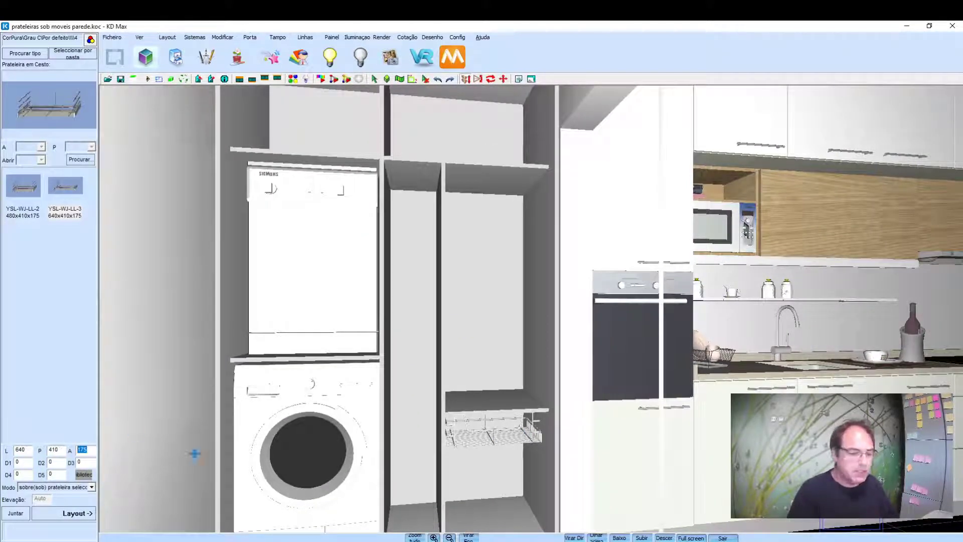
Step: Start another basket placement, picking the existing basket shelf and both compartment side panels
{"action": "mouse_move", "coordinate": [504, 298]}
{"action": "left_mouse_down"}
{"action": "mouse_move", "coordinate": [485, 284]}
{"action": "mouse_move", "coordinate": [471, 289]}
{"action": "left_mouse_up"}
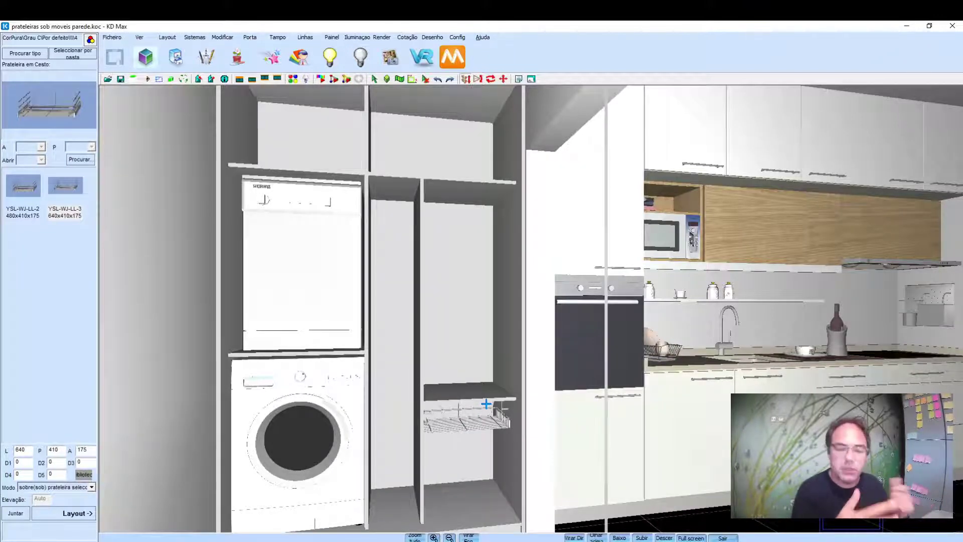
{"action": "left_click", "coordinate": [54, 518]}
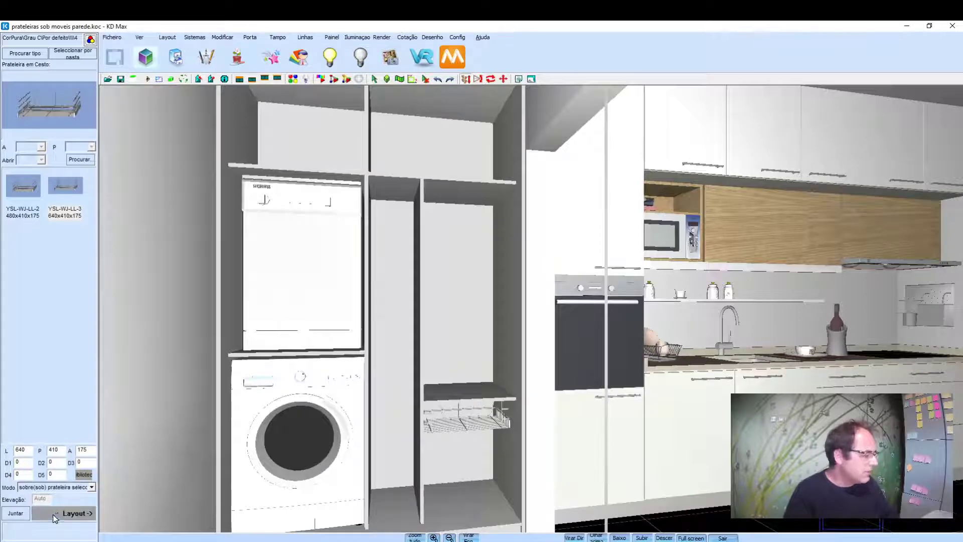
{"action": "left_click", "coordinate": [470, 393]}
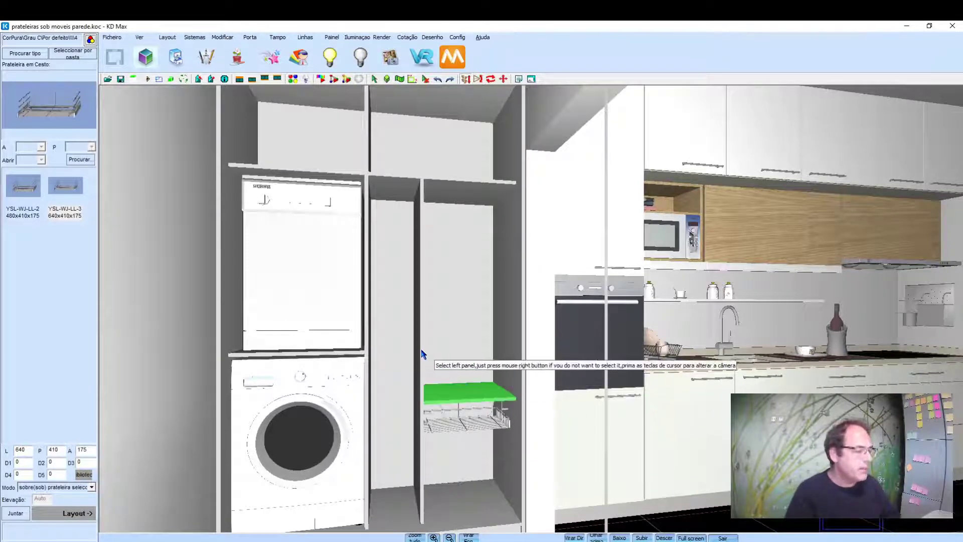
{"action": "left_click", "coordinate": [418, 354]}
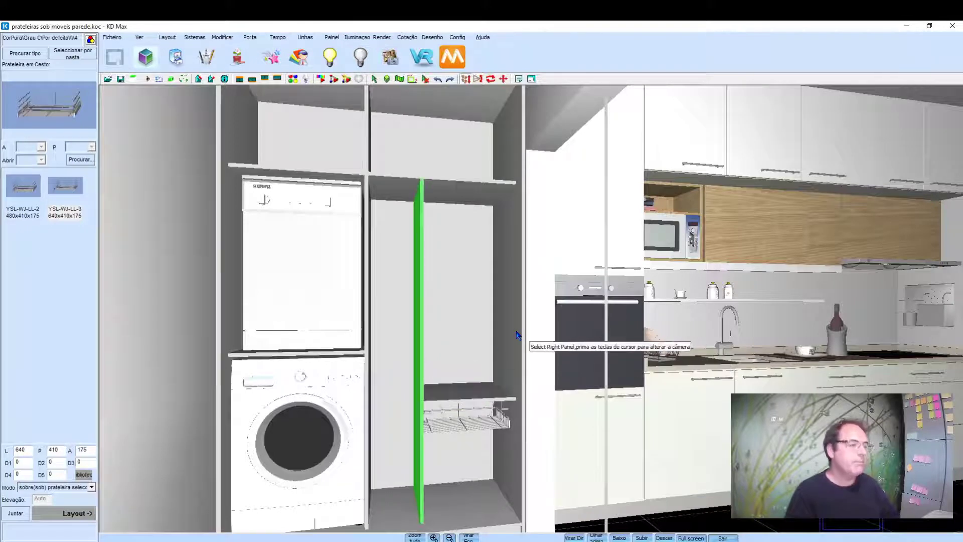
{"action": "left_click", "coordinate": [517, 334]}
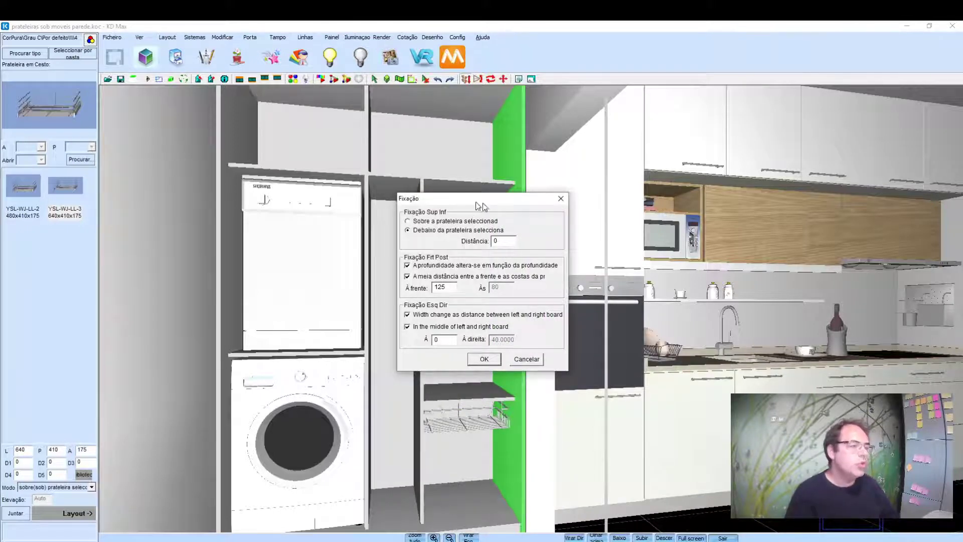
Step: Set Distância to 200 under the shelf and confirm the second basket
{"action": "left_click_drag", "start_coordinate": [517, 203], "coordinate": [669, 196]}
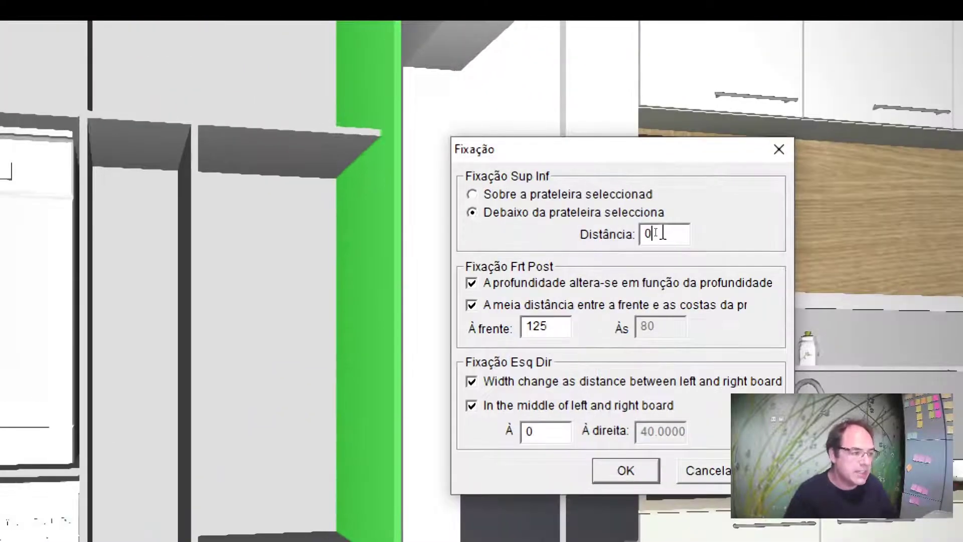
{"action": "left_click_drag", "start_coordinate": [656, 232], "coordinate": [582, 231]}
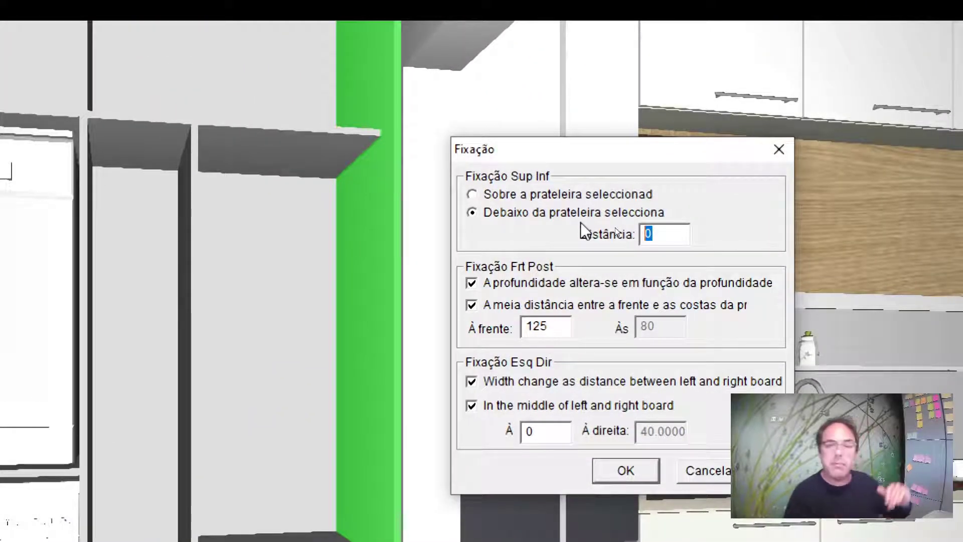
{"action": "type", "text": "200"}
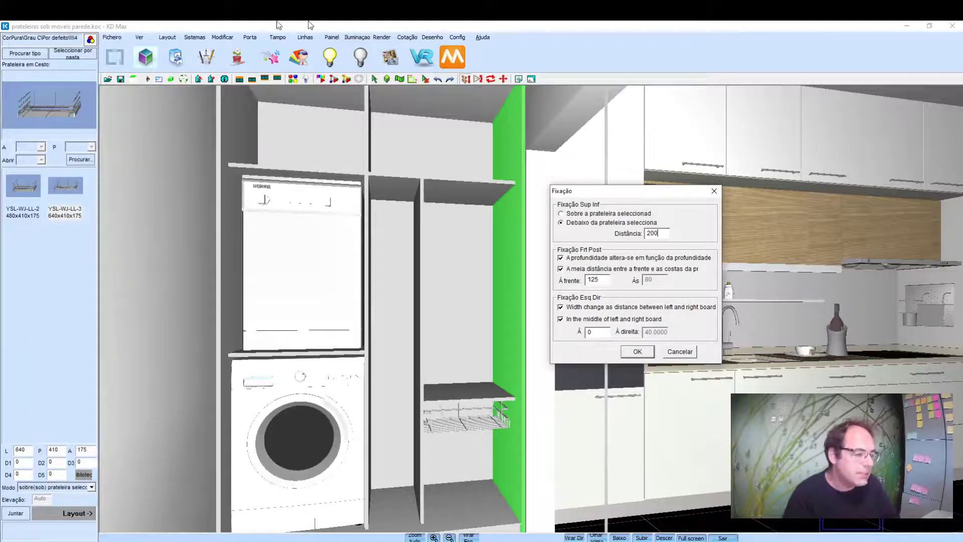
{"action": "left_click", "coordinate": [637, 351]}
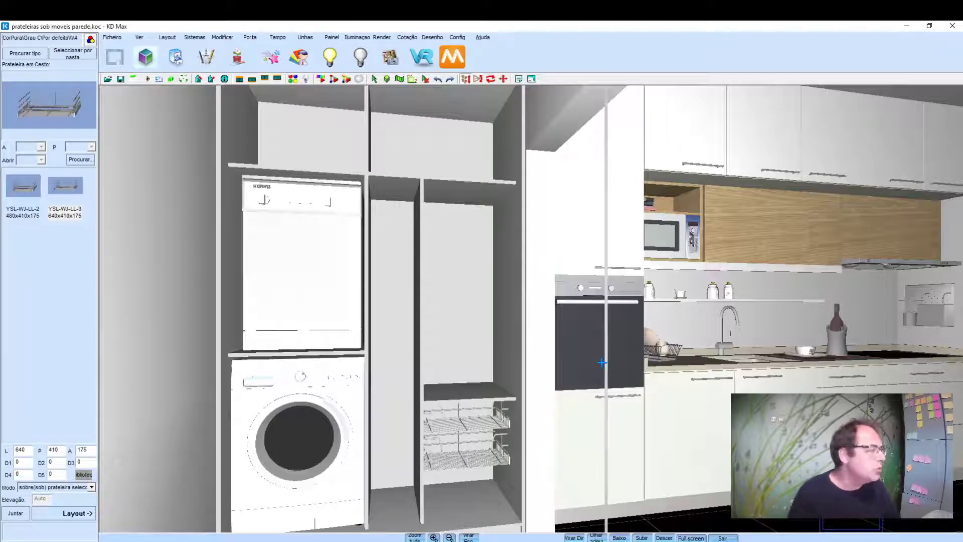
Step: Browse 09: Acessórios > 13: Cabide > 04: Cabide and take the second Cabide rail
{"action": "left_click", "coordinate": [64, 59]}
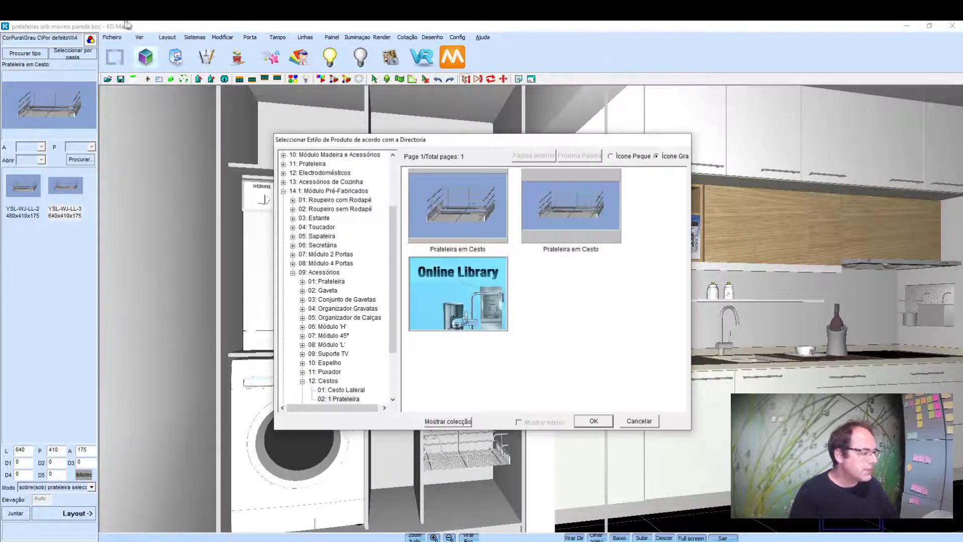
{"action": "scroll", "coordinate": [353, 247], "scroll_direction": "down", "scroll_amount": 1}
{"action": "scroll", "coordinate": [315, 328], "scroll_direction": "down", "scroll_amount": 1}
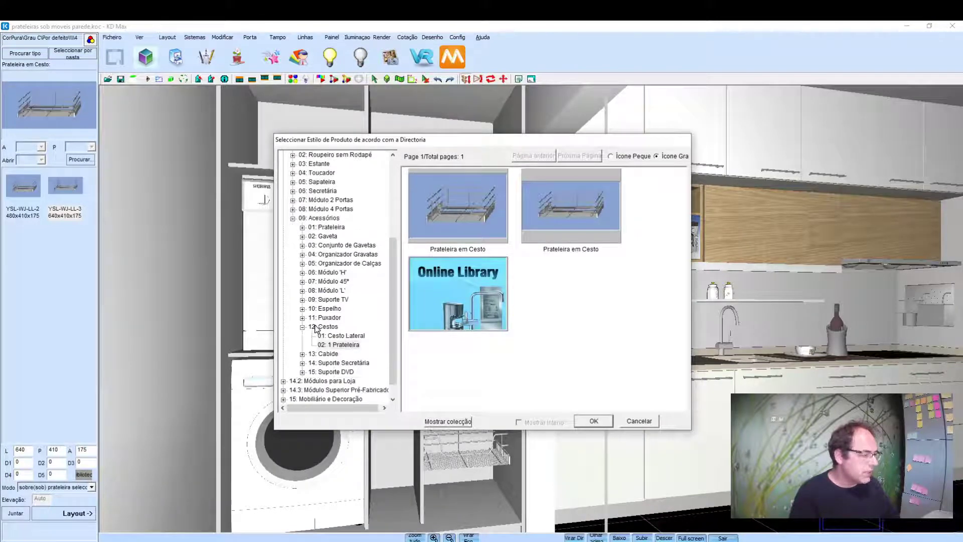
{"action": "left_click", "coordinate": [330, 354]}
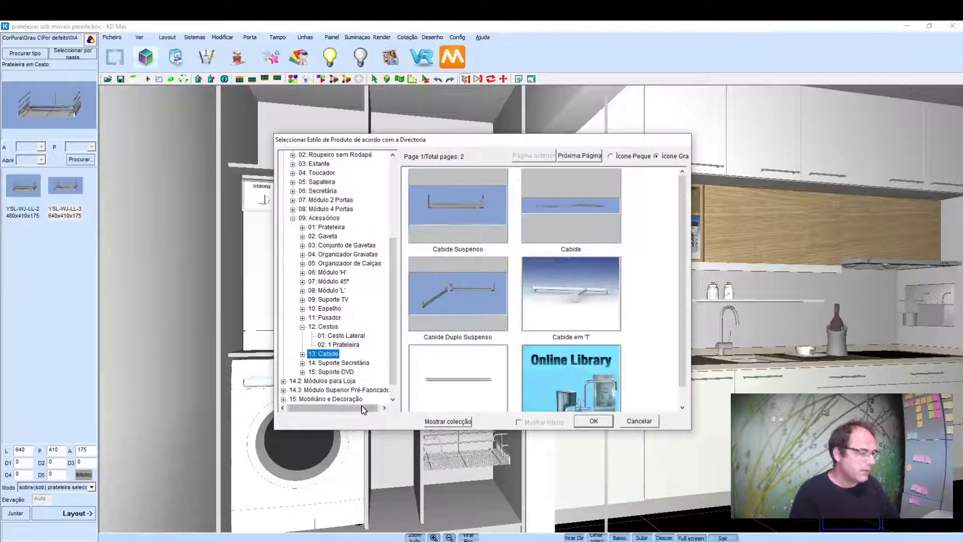
{"action": "left_click", "coordinate": [302, 353]}
{"action": "scroll", "coordinate": [311, 351], "scroll_direction": "down", "scroll_amount": 1}
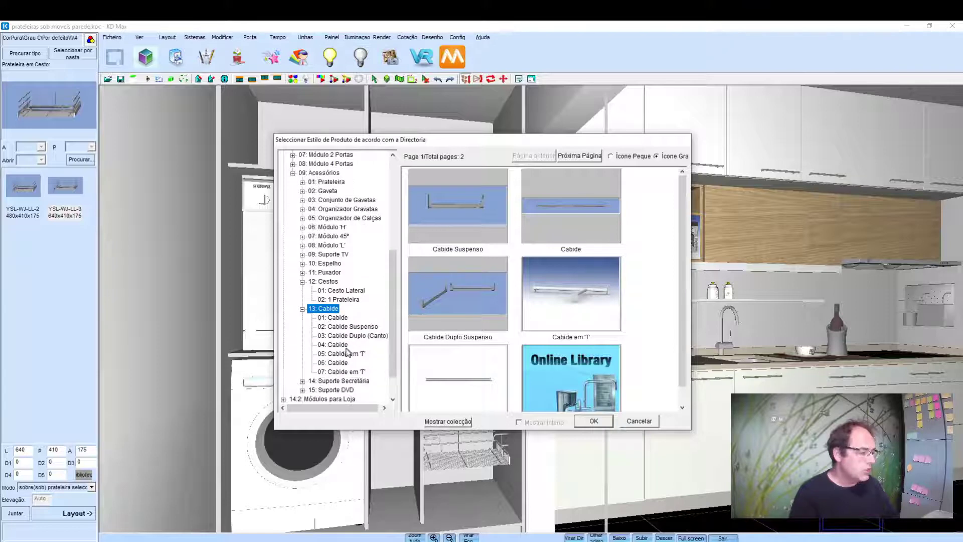
{"action": "left_click", "coordinate": [341, 346]}
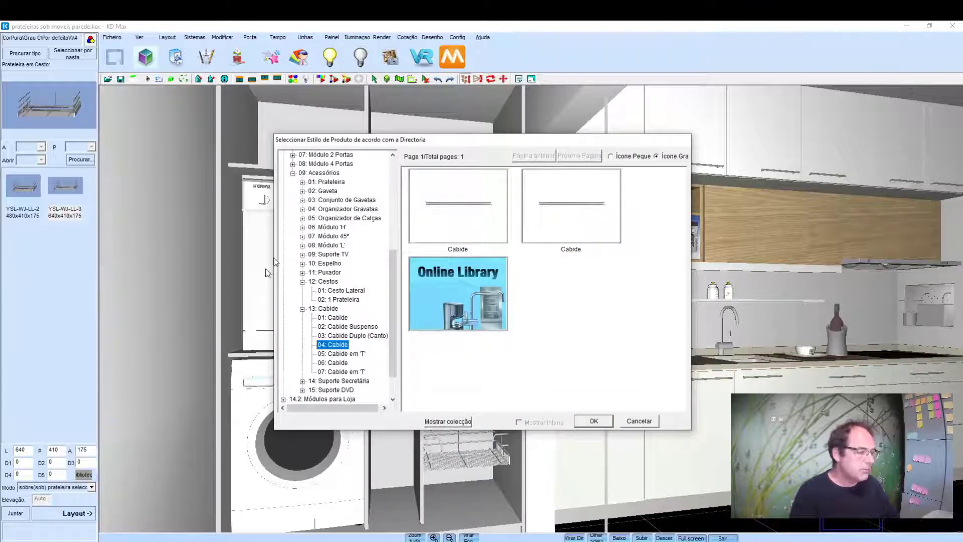
{"action": "double_click", "coordinate": [575, 212]}
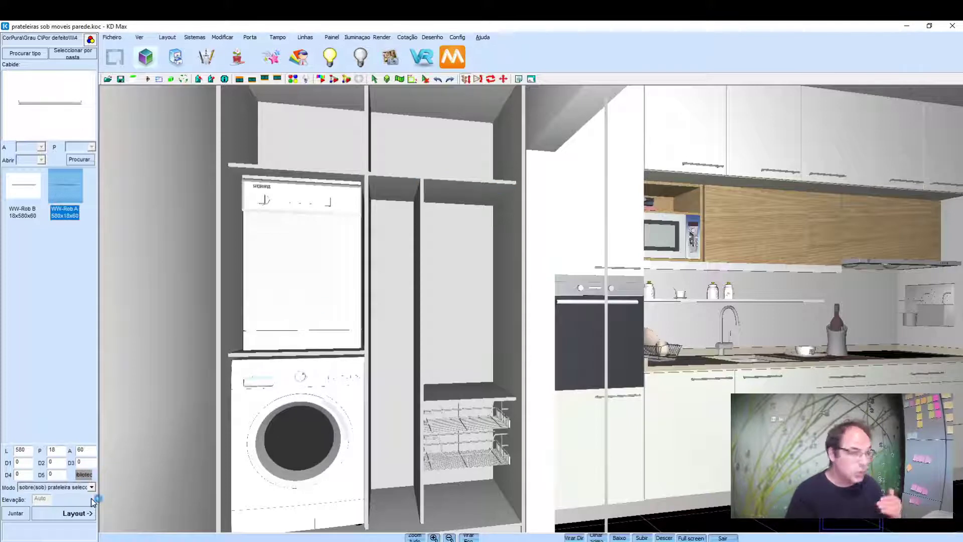
Step: Pick the top shelf and both side panels, set Distância to 0 and turn off depth-following
{"action": "left_click", "coordinate": [60, 513]}
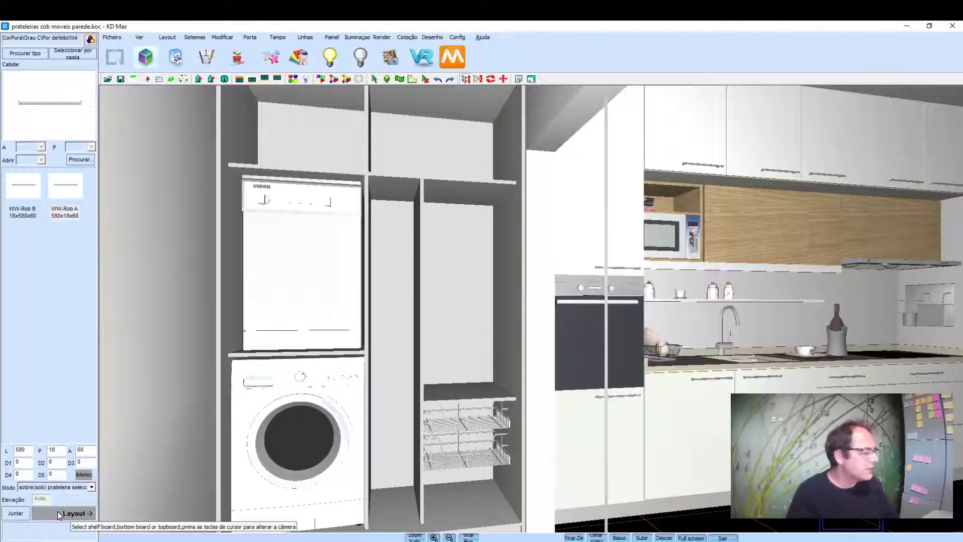
{"action": "left_click", "coordinate": [452, 201]}
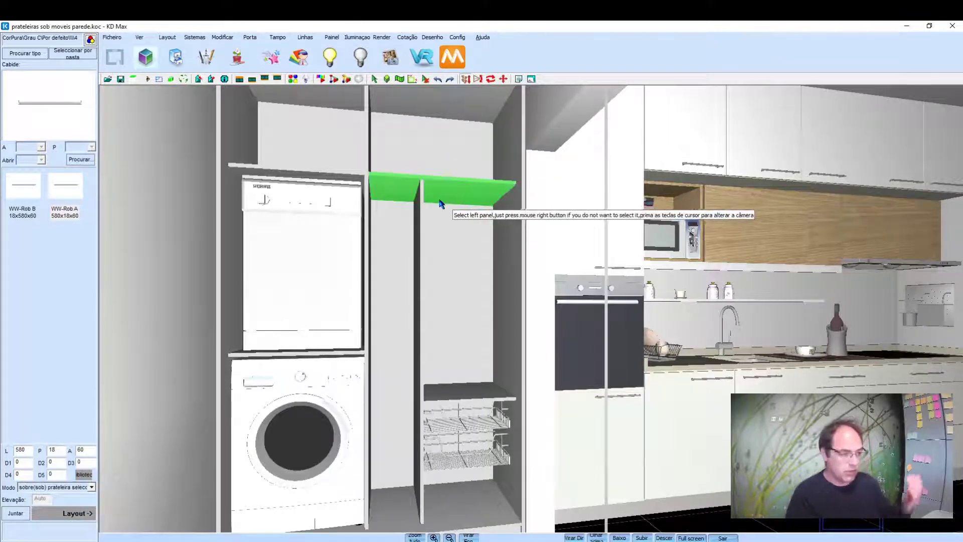
{"action": "left_click", "coordinate": [419, 219]}
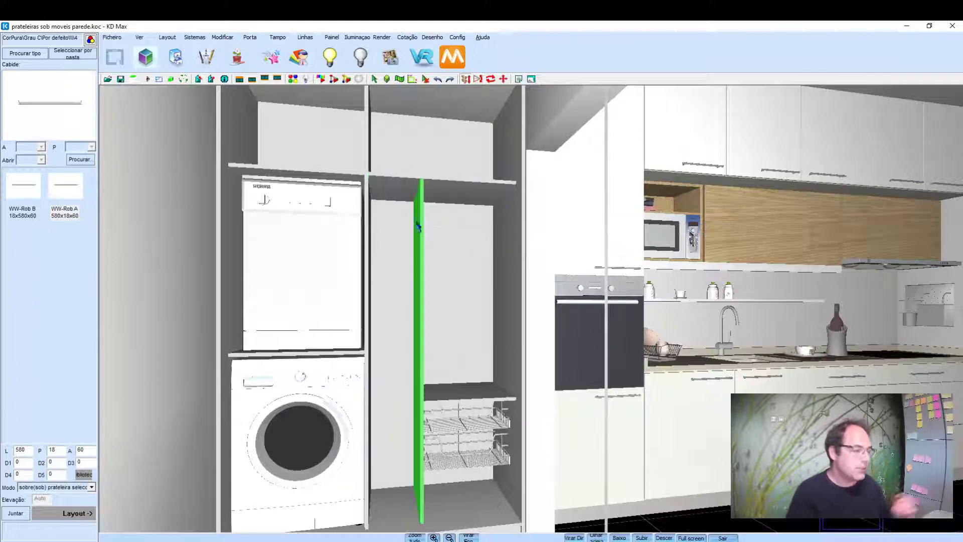
{"action": "left_click", "coordinate": [519, 232]}
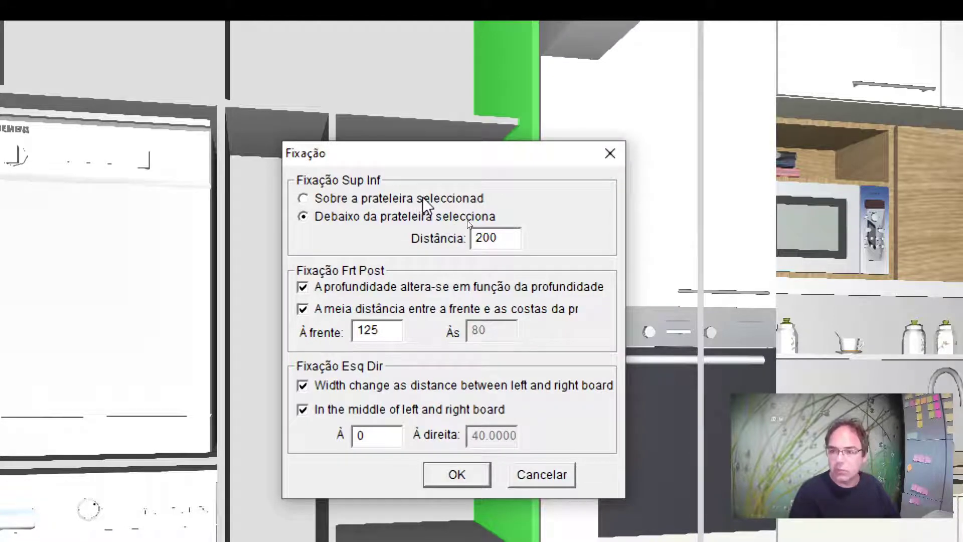
{"action": "left_click_drag", "start_coordinate": [503, 239], "coordinate": [473, 235]}
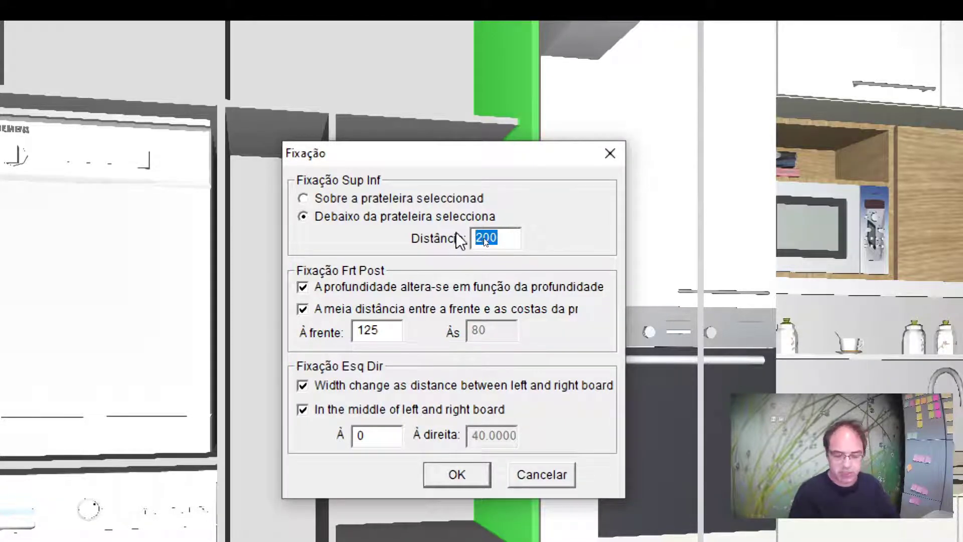
{"action": "type", "text": "0"}
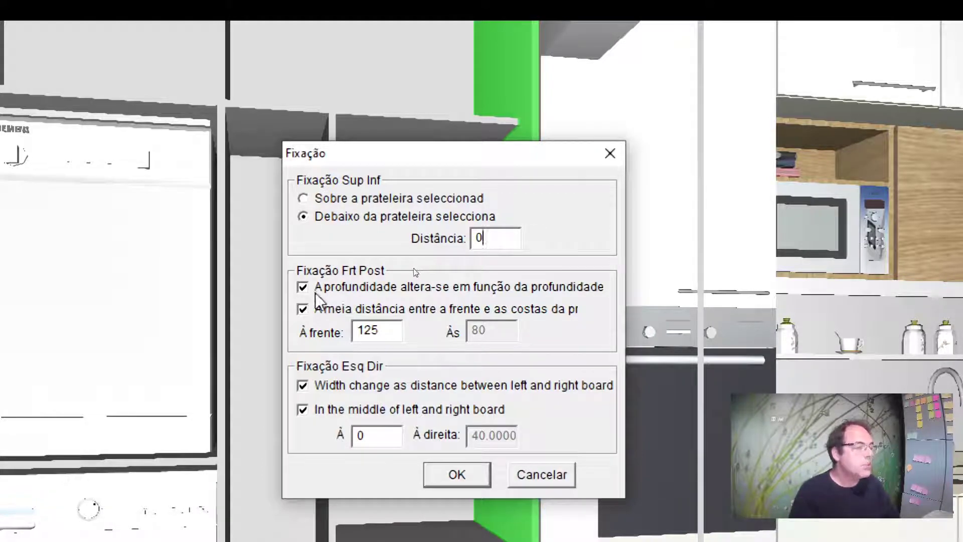
{"action": "left_click", "coordinate": [480, 290]}
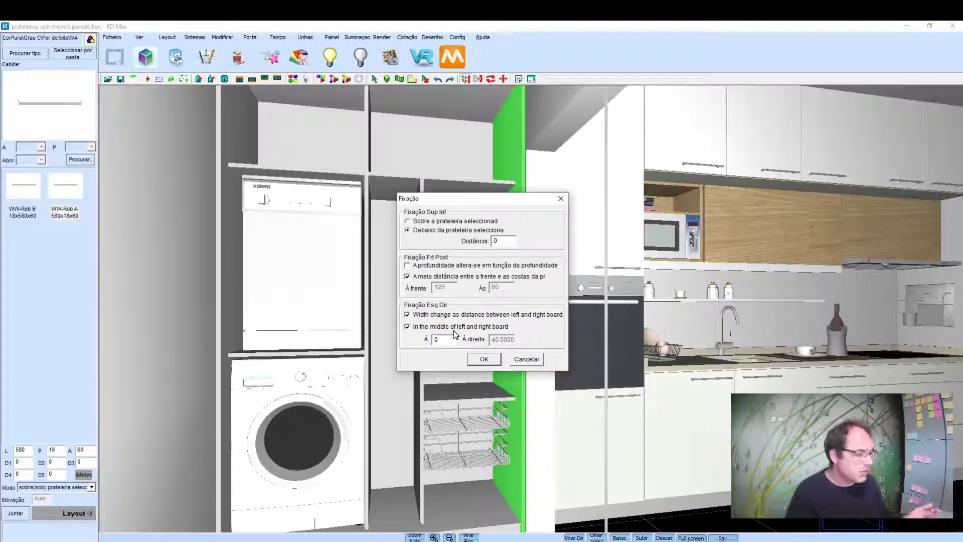
Step: Confirm the Fixação settings to insert the WW-Rob A rail, then zoom to check it
{"action": "left_click", "coordinate": [489, 361]}
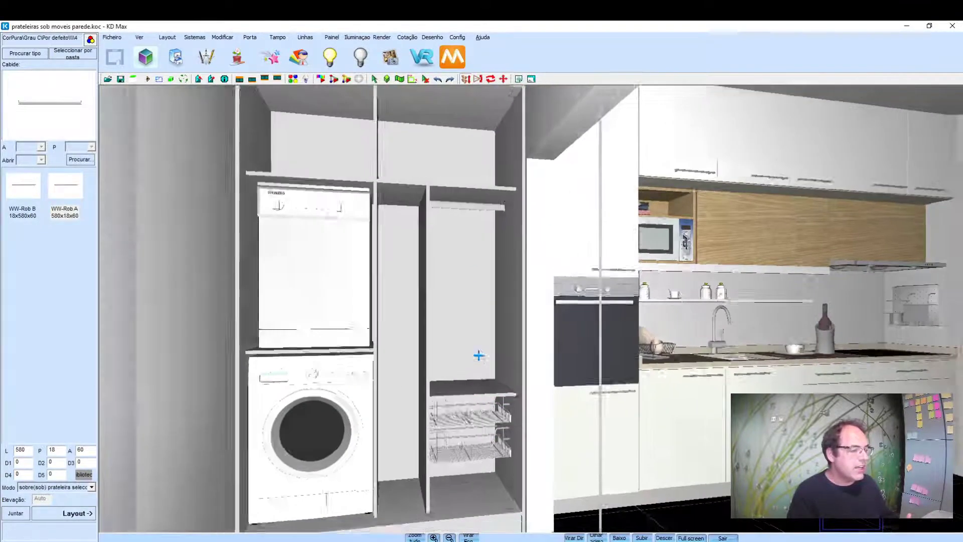
{"action": "scroll", "coordinate": [477, 354], "scroll_direction": "up", "scroll_amount": 2}
{"action": "scroll", "coordinate": [458, 383], "scroll_direction": "up", "scroll_amount": 2}
{"action": "scroll", "coordinate": [471, 397], "scroll_direction": "up", "scroll_amount": 1}
{"action": "scroll", "coordinate": [484, 390], "scroll_direction": "down", "scroll_amount": 2}
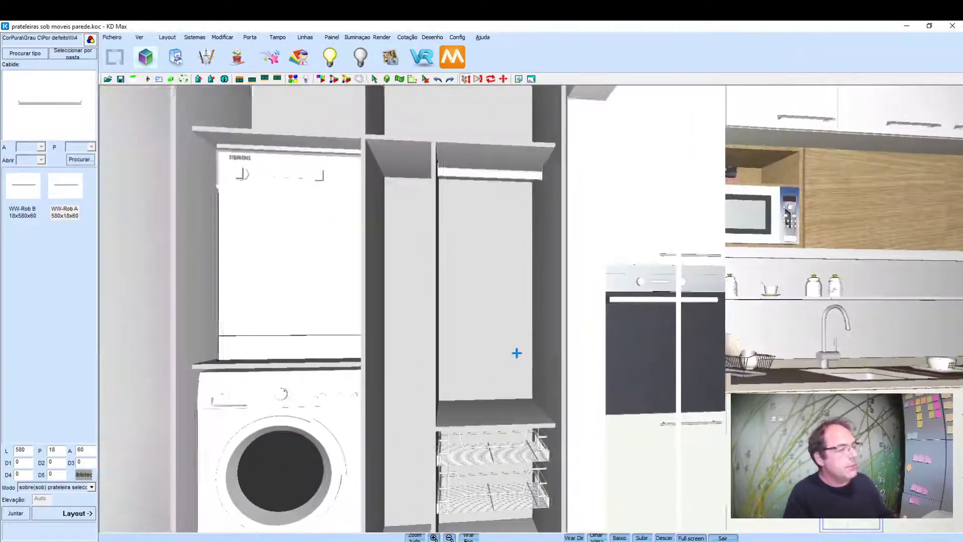
{"action": "scroll", "coordinate": [517, 350], "scroll_direction": "down", "scroll_amount": 2}
{"action": "scroll", "coordinate": [570, 313], "scroll_direction": "down", "scroll_amount": 1}
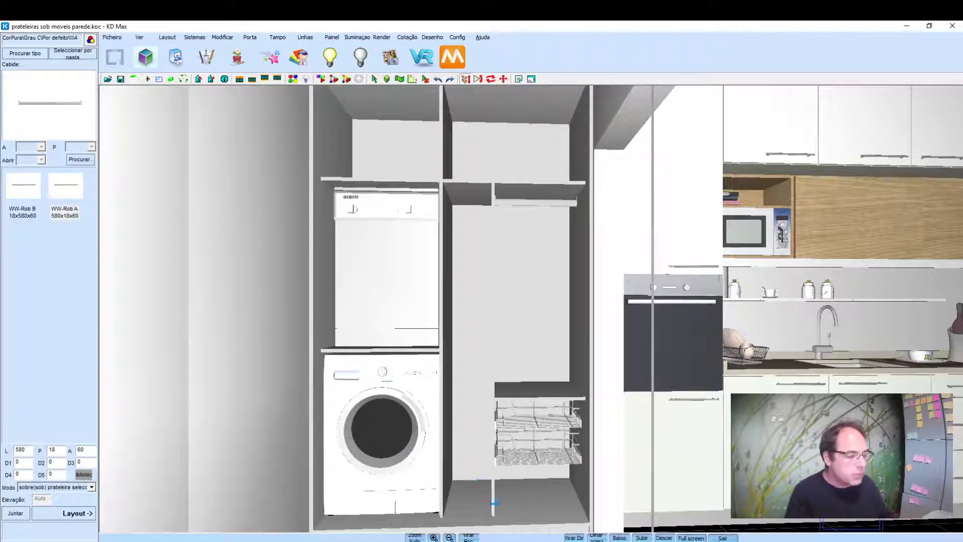
{"action": "scroll", "coordinate": [487, 485], "scroll_direction": "down", "scroll_amount": 2}
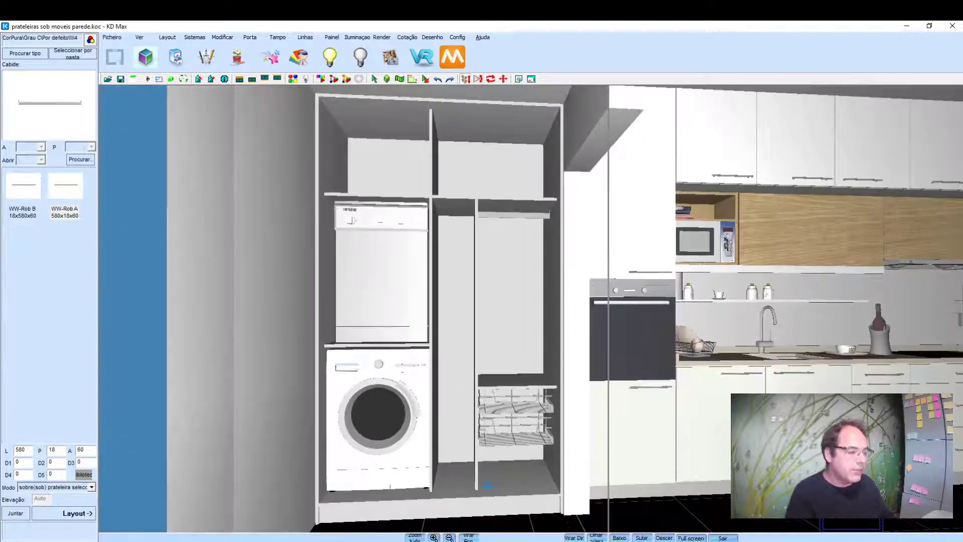
{"action": "scroll", "coordinate": [503, 480], "scroll_direction": "up", "scroll_amount": 1}
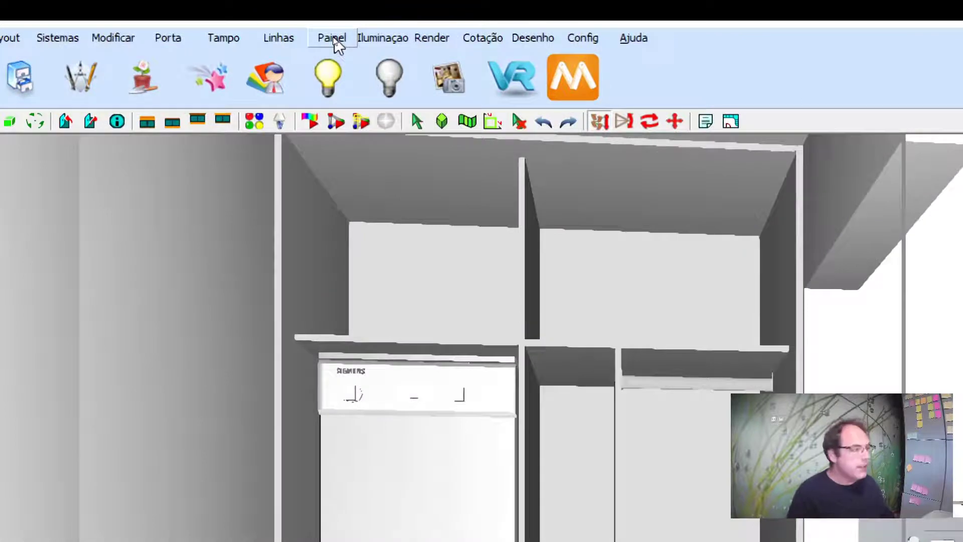
Step: Add an 18-thick shelf between the divider and right side panel at 170 from the bottom
{"action": "left_click", "coordinate": [332, 39]}
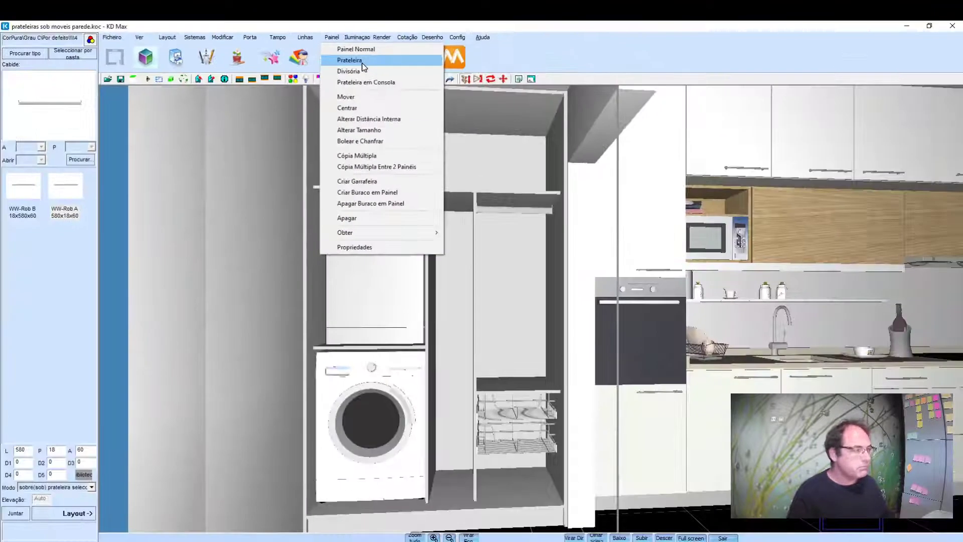
{"action": "left_click", "coordinate": [393, 89]}
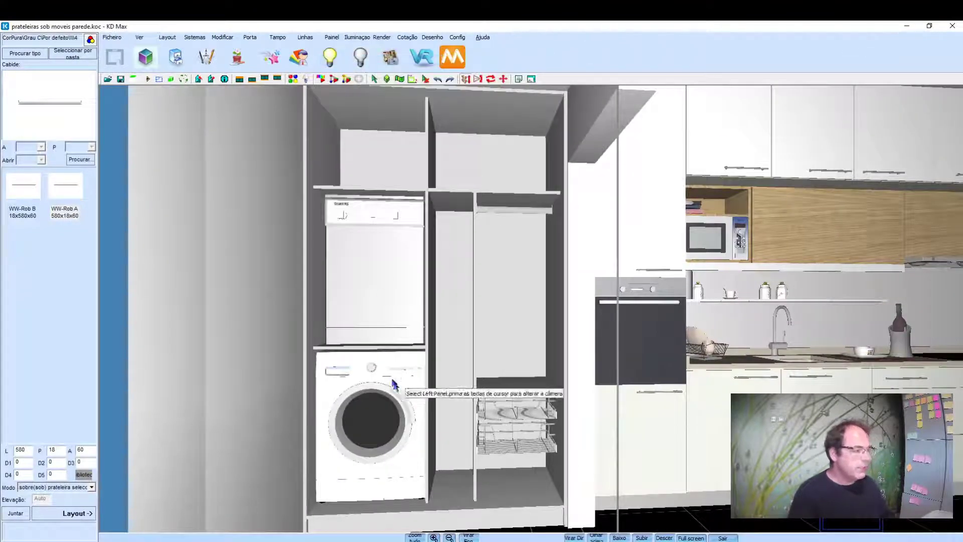
{"action": "left_click", "coordinate": [476, 465]}
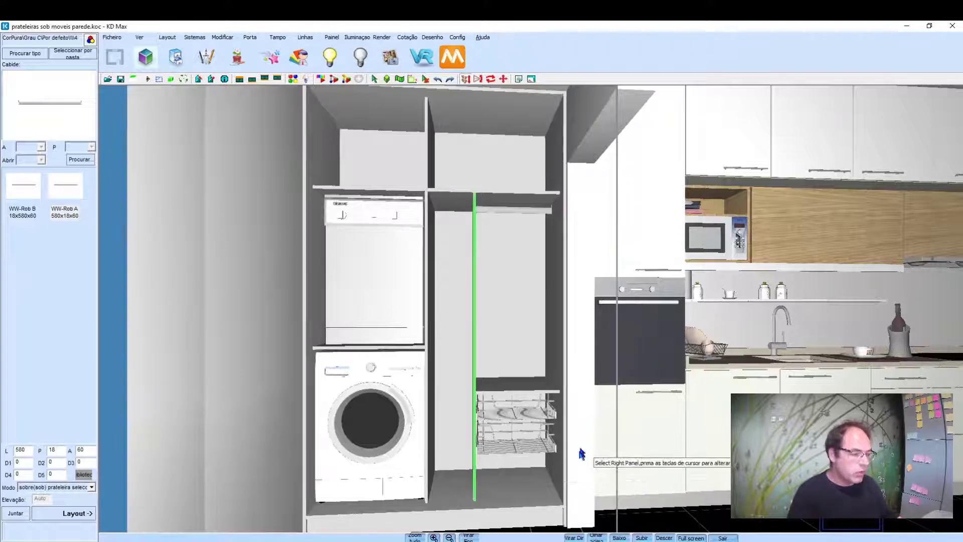
{"action": "left_click", "coordinate": [556, 473]}
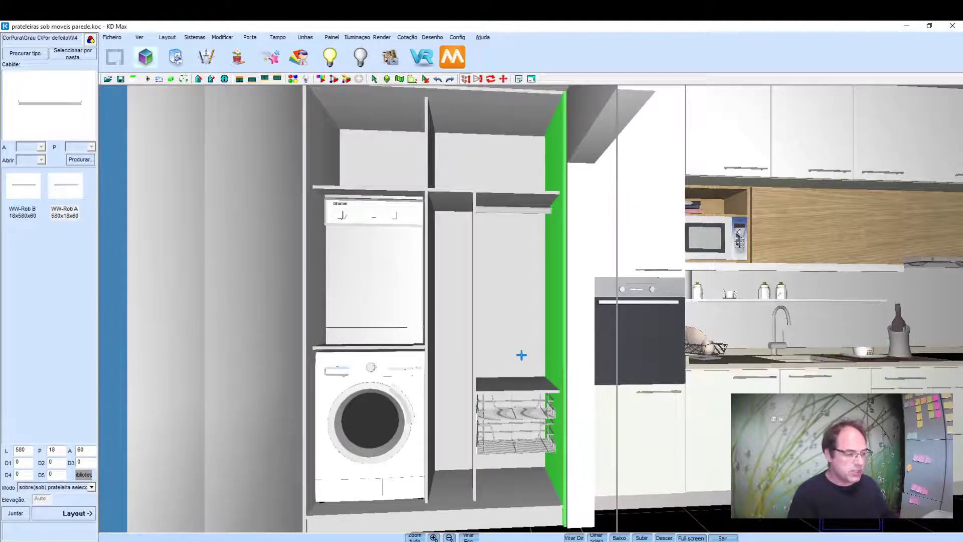
{"action": "left_click", "coordinate": [522, 355]}
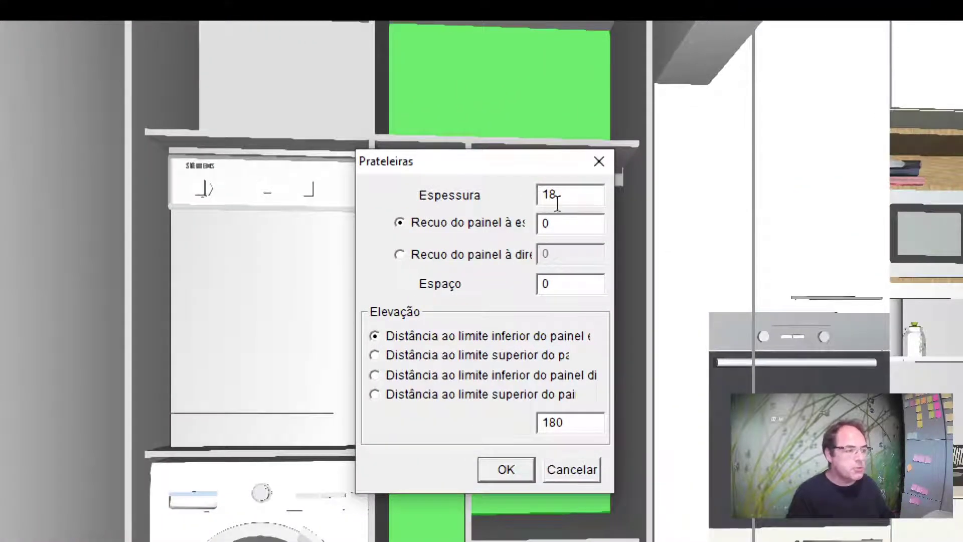
{"action": "left_click_drag", "start_coordinate": [515, 217], "coordinate": [508, 214]}
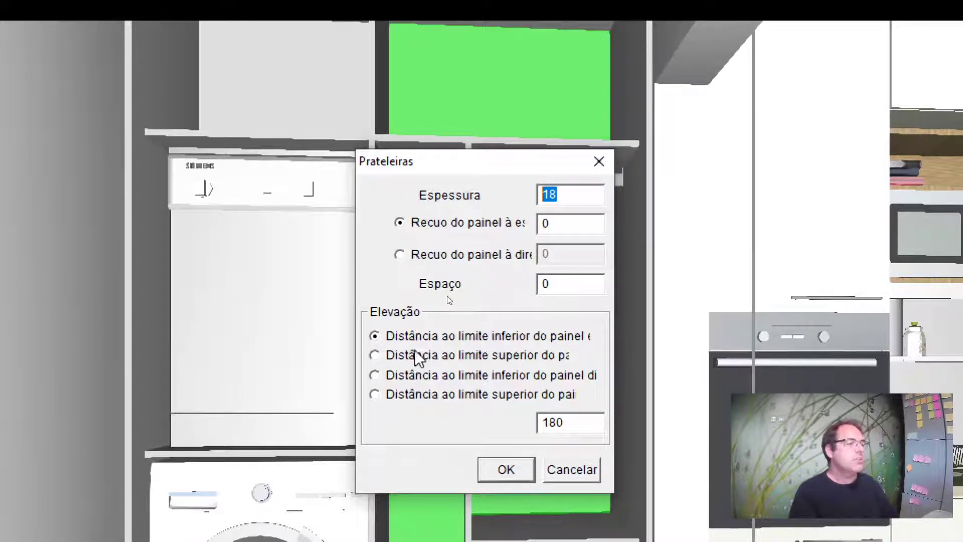
{"action": "left_click", "coordinate": [375, 356]}
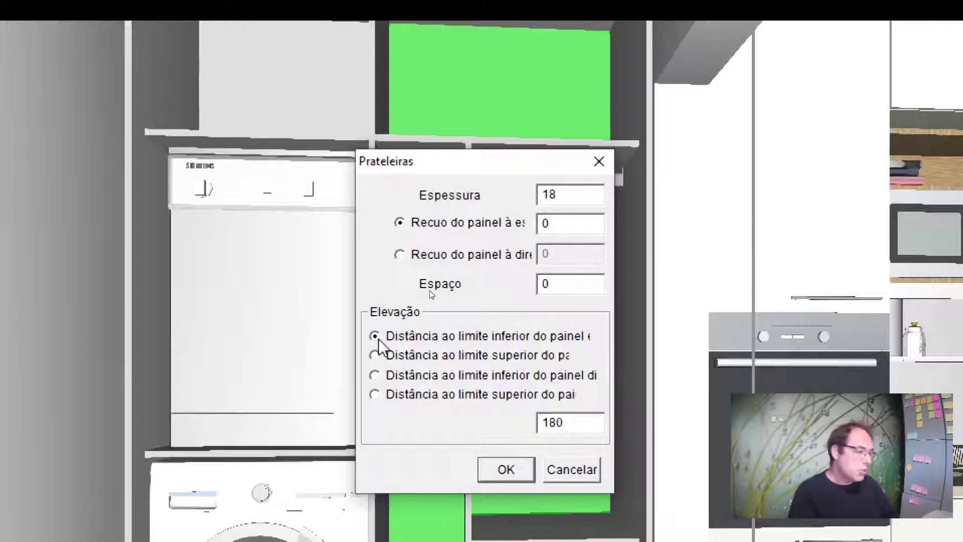
{"action": "double_click", "coordinate": [572, 424]}
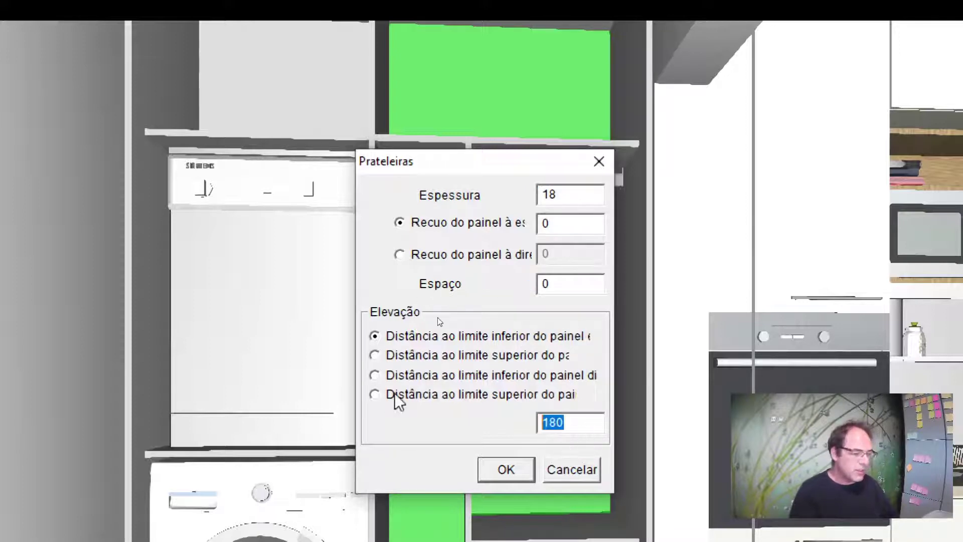
{"action": "type", "text": "171"}
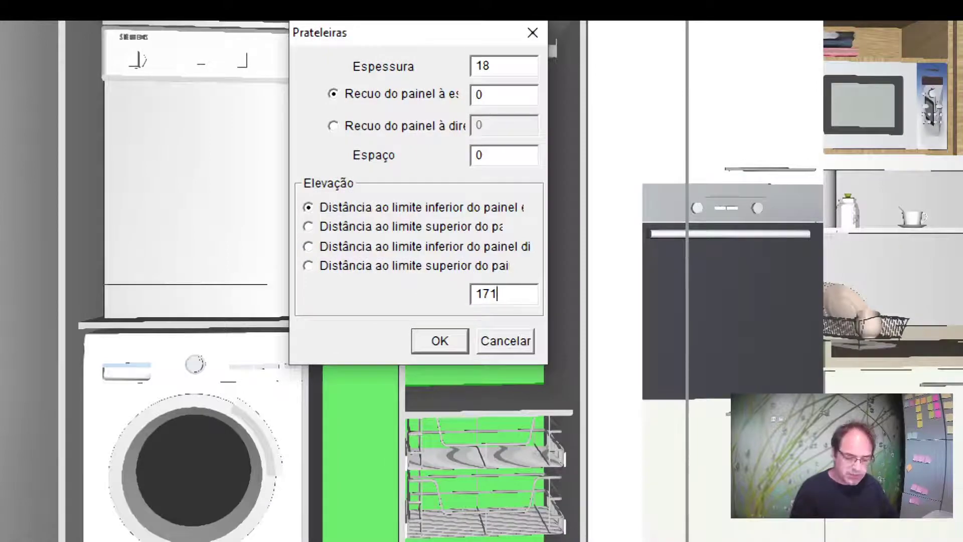
{"action": "key", "text": "BackSpace"}
{"action": "type", "text": "0"}
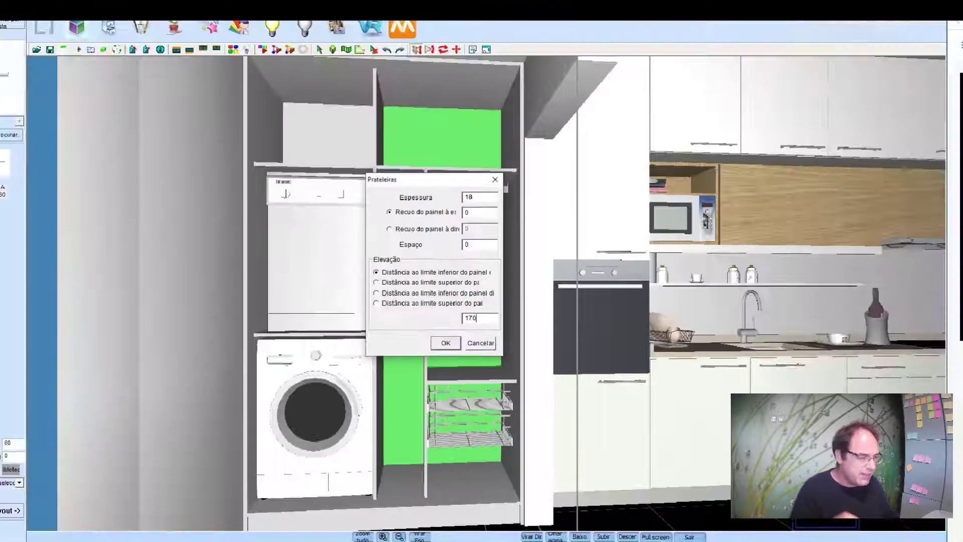
{"action": "left_click", "coordinate": [493, 357]}
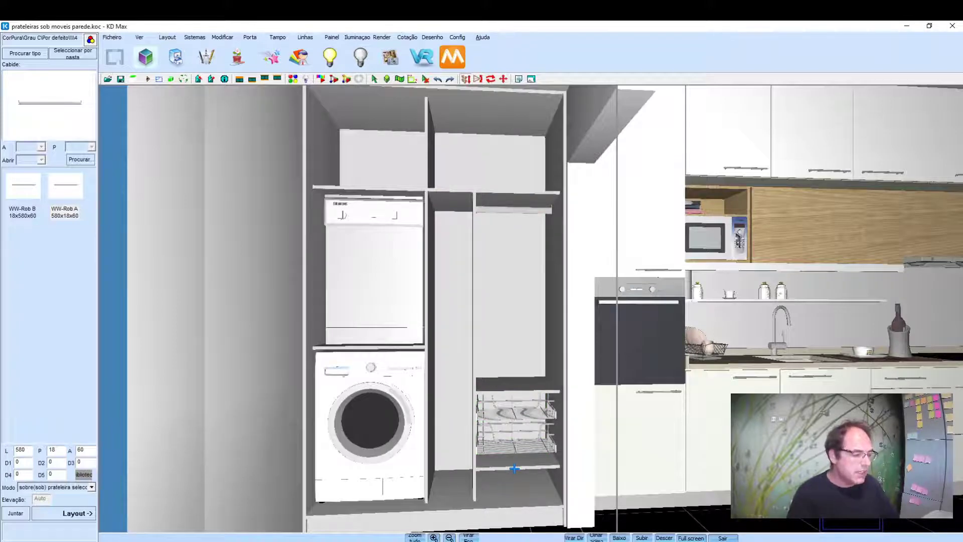
{"action": "right_click", "coordinate": [524, 444]}
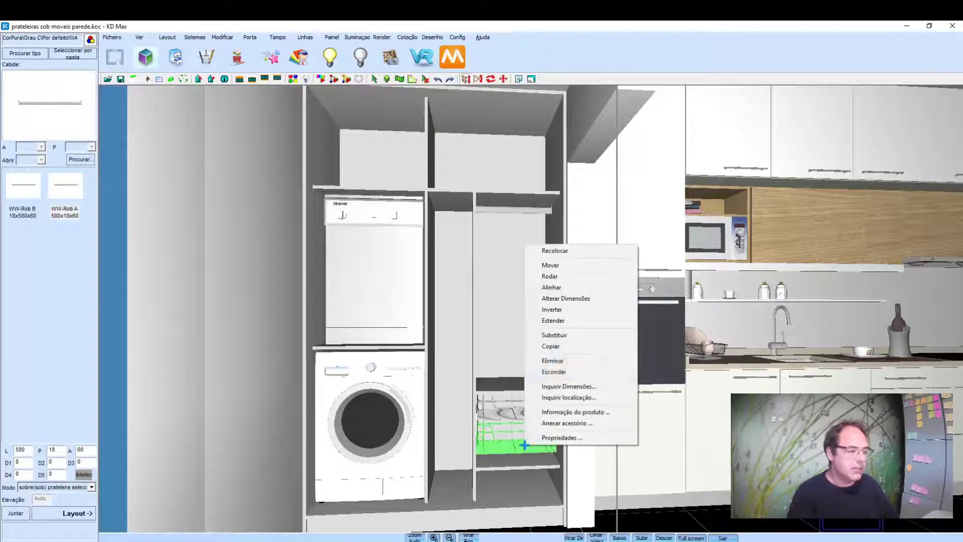
{"action": "left_click", "coordinate": [500, 441]}
{"action": "scroll", "coordinate": [500, 441], "scroll_direction": "down", "scroll_amount": 2}
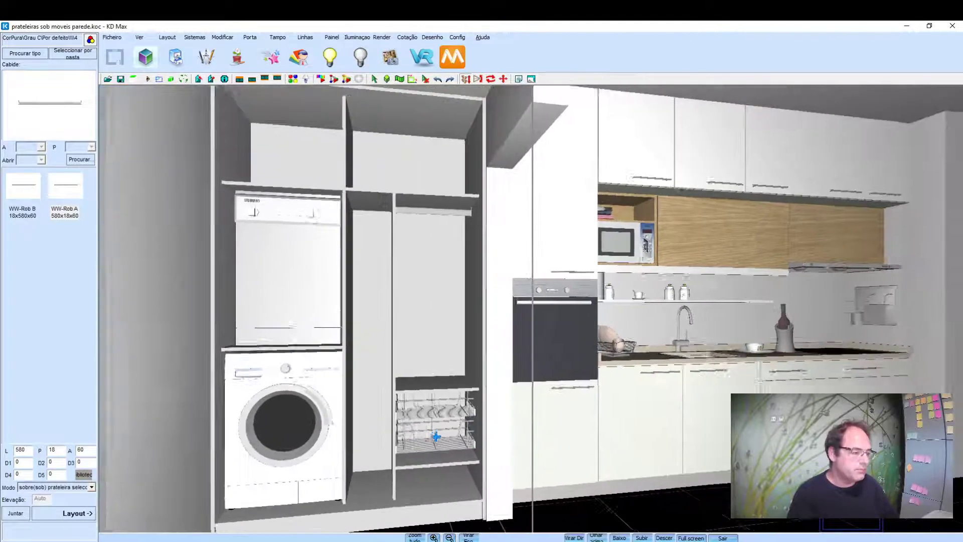
{"action": "scroll", "coordinate": [481, 443], "scroll_direction": "up", "scroll_amount": 3}
{"action": "scroll", "coordinate": [467, 445], "scroll_direction": "down", "scroll_amount": 2}
{"action": "scroll", "coordinate": [464, 445], "scroll_direction": "up", "scroll_amount": 2}
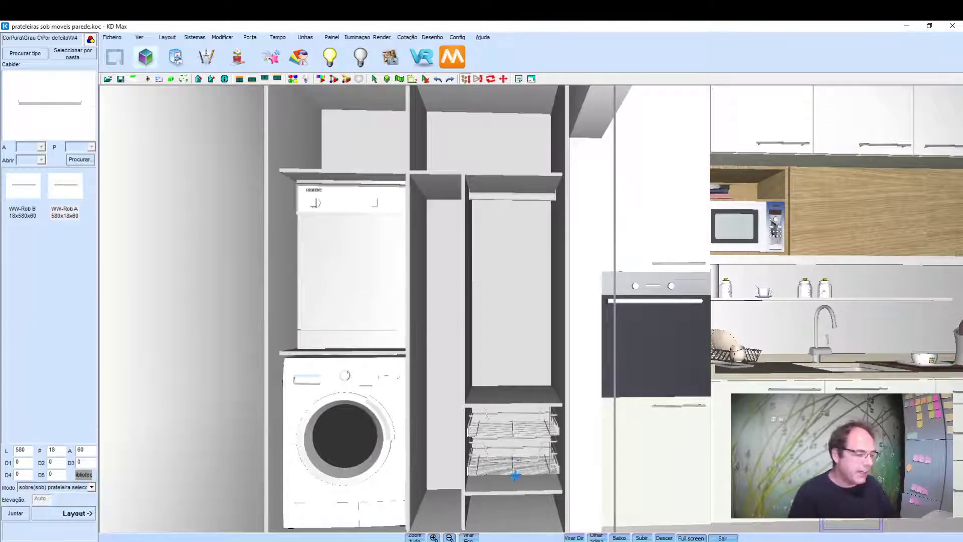
{"action": "scroll", "coordinate": [516, 477], "scroll_direction": "down", "scroll_amount": 2}
{"action": "scroll", "coordinate": [501, 422], "scroll_direction": "up", "scroll_amount": 1}
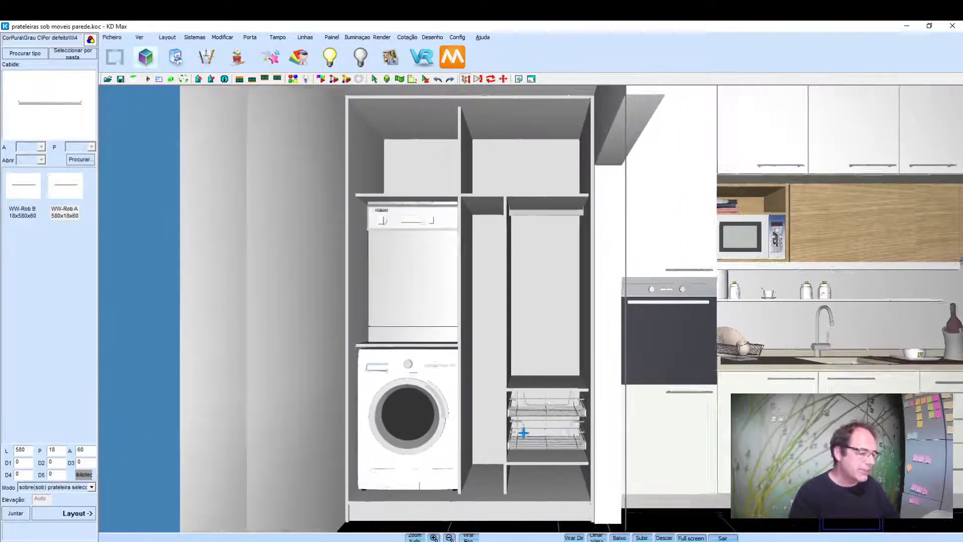
{"action": "scroll", "coordinate": [494, 451], "scroll_direction": "down", "scroll_amount": 1}
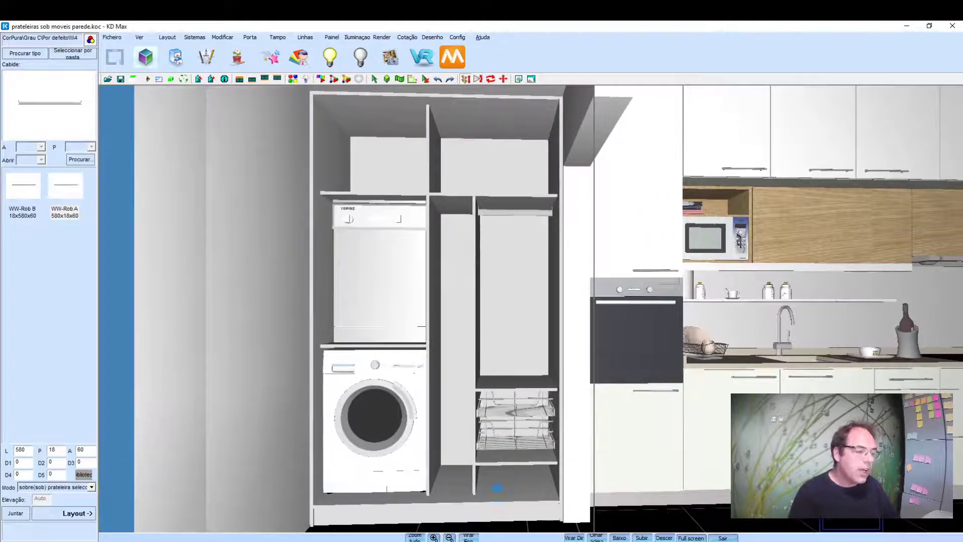
{"action": "scroll", "coordinate": [497, 487], "scroll_direction": "up", "scroll_amount": 1}
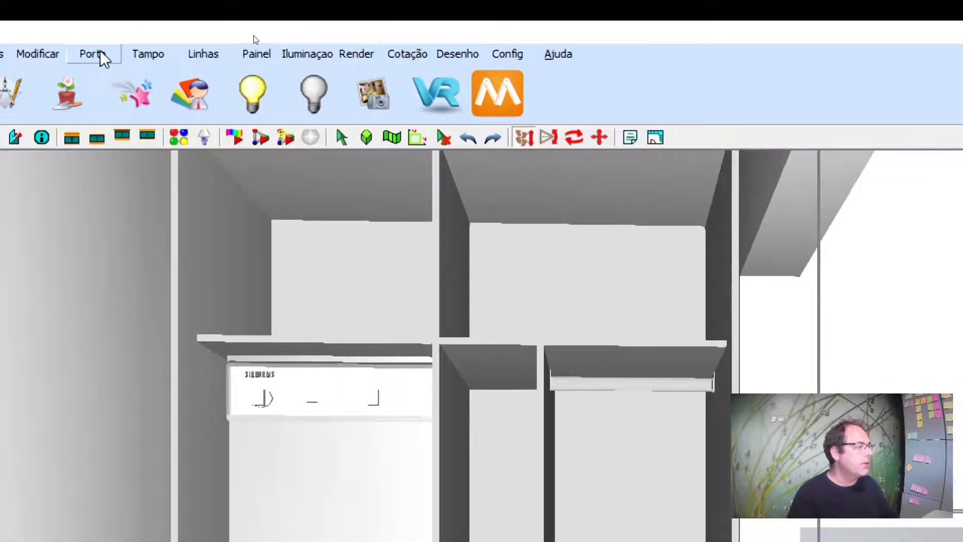
Step: Start a new door framed by the top panel, the divider and the right side panel
{"action": "left_click", "coordinate": [100, 52]}
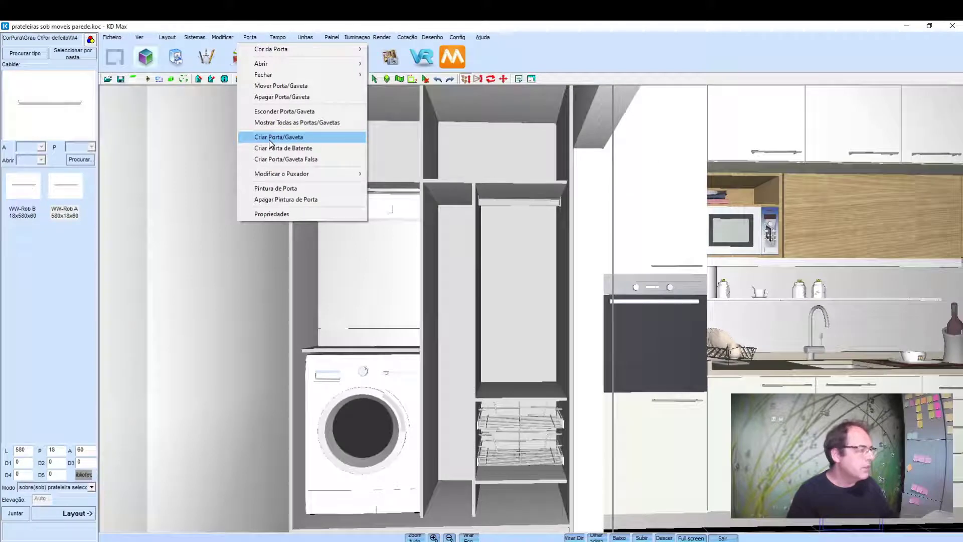
{"action": "left_click", "coordinate": [269, 139]}
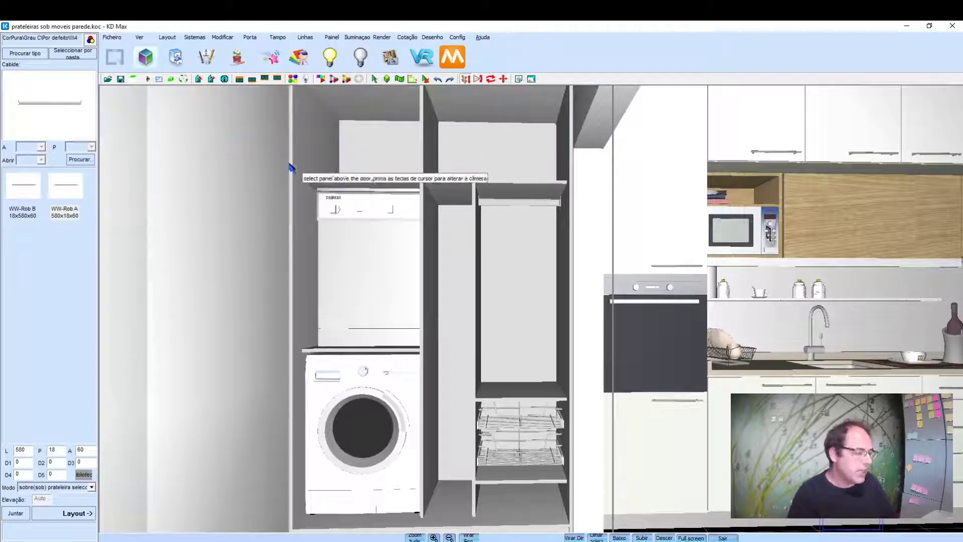
{"action": "left_click", "coordinate": [516, 478]}
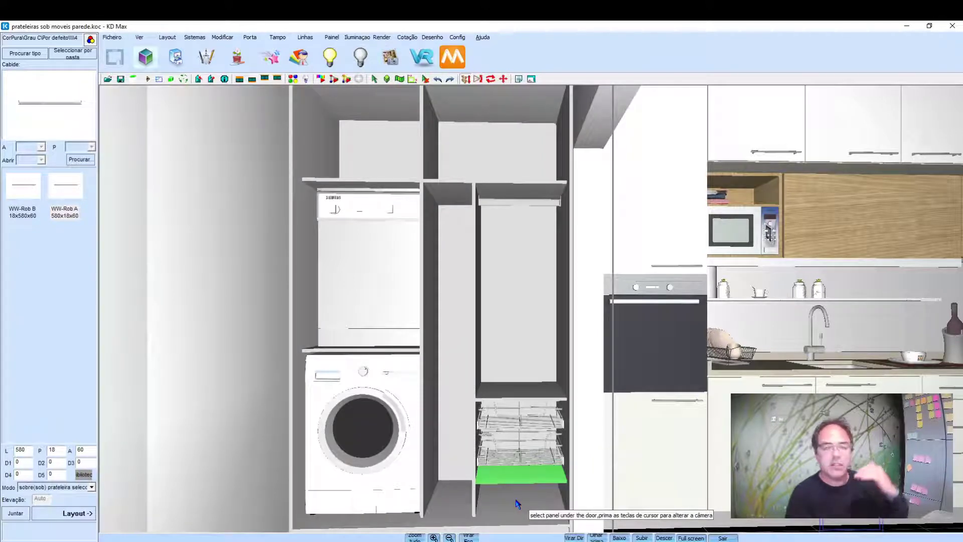
{"action": "left_click", "coordinate": [475, 480]}
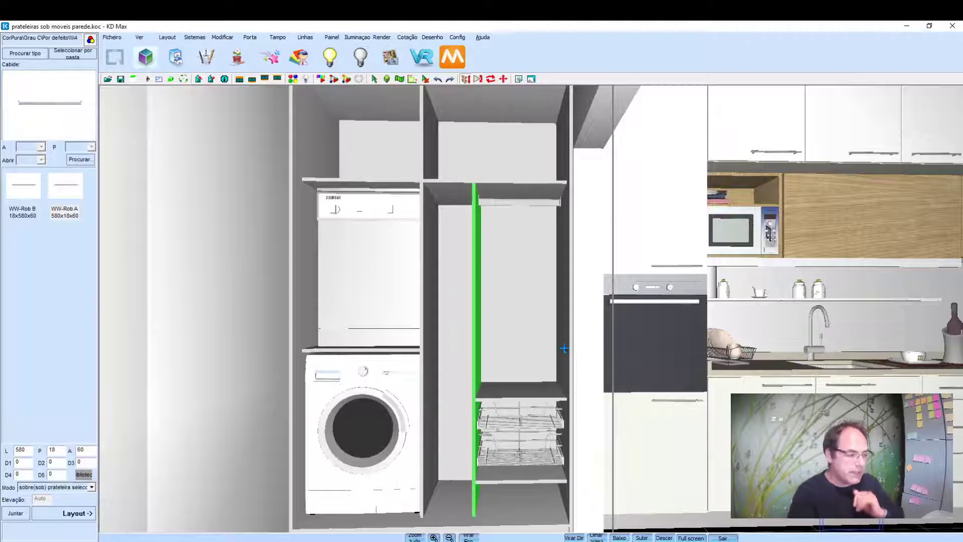
{"action": "left_click", "coordinate": [565, 348]}
Step: Keep the door on inset mounting and set its top overlay to -40
{"action": "left_click", "coordinate": [561, 230]}
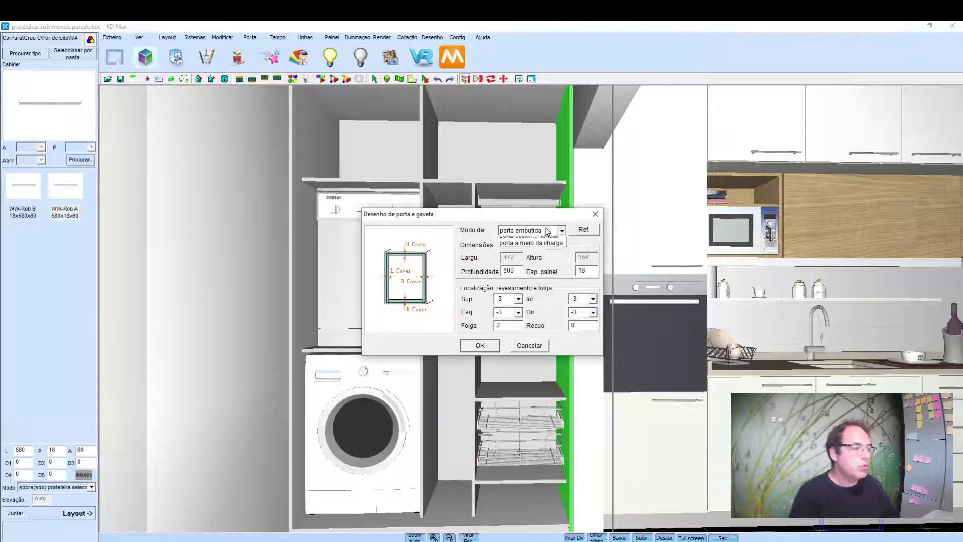
{"action": "left_click", "coordinate": [531, 243]}
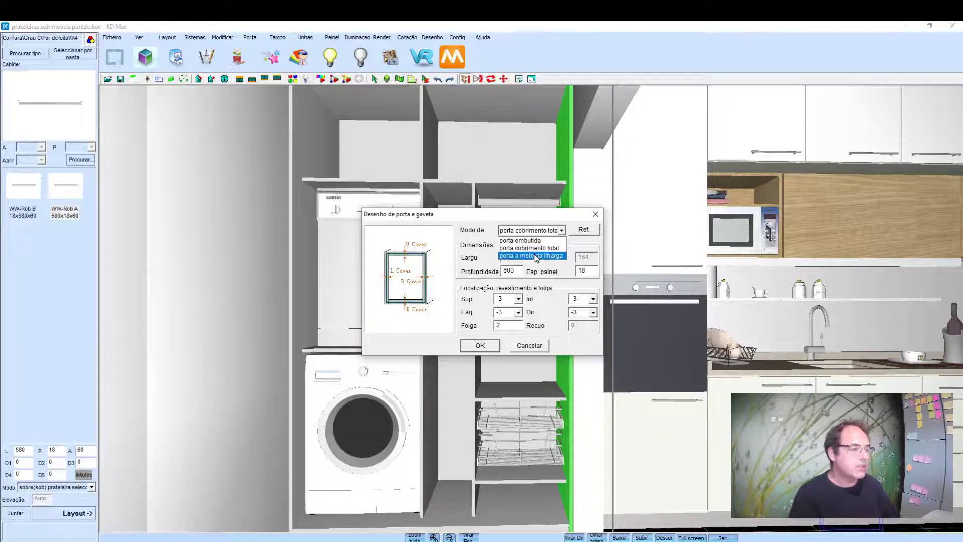
{"action": "left_click", "coordinate": [536, 243]}
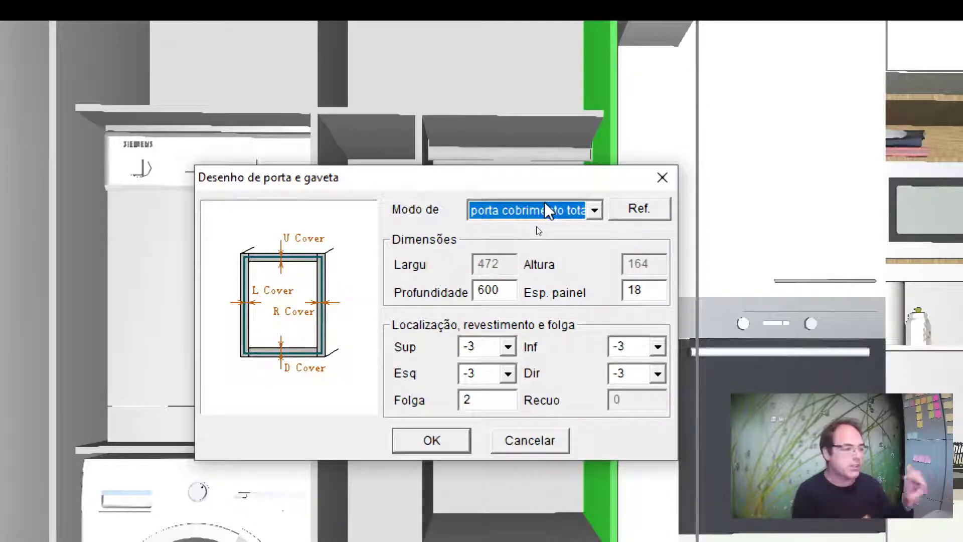
{"action": "left_click", "coordinate": [550, 208]}
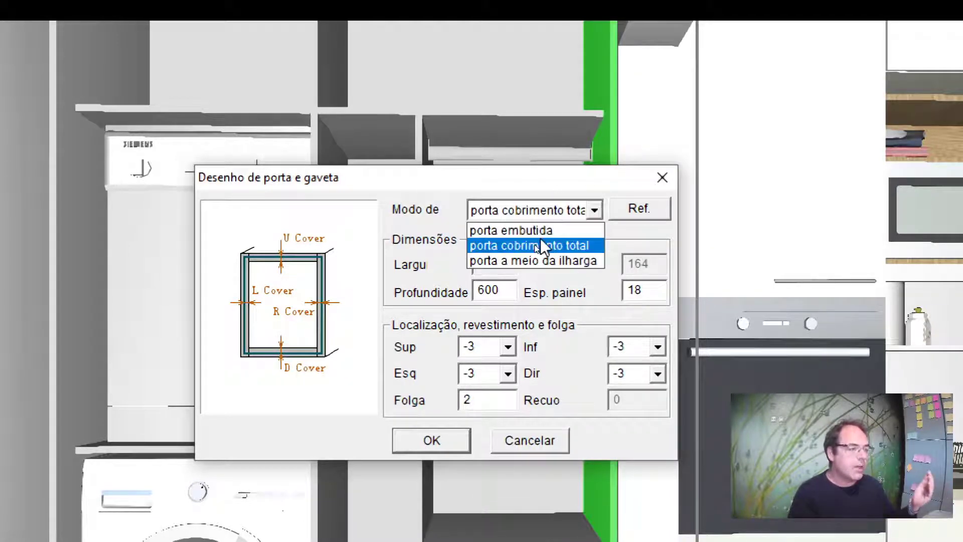
{"action": "left_click", "coordinate": [544, 228]}
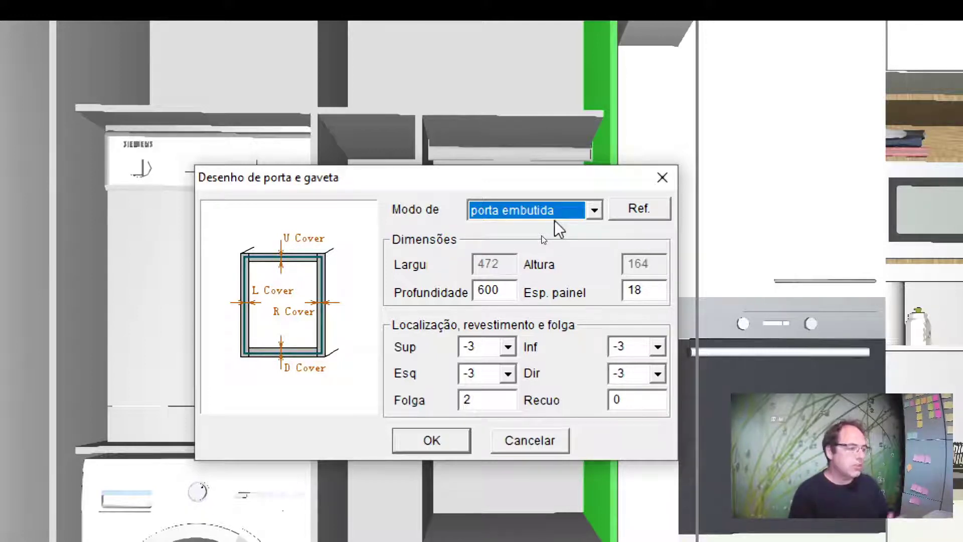
{"action": "left_click", "coordinate": [479, 347]}
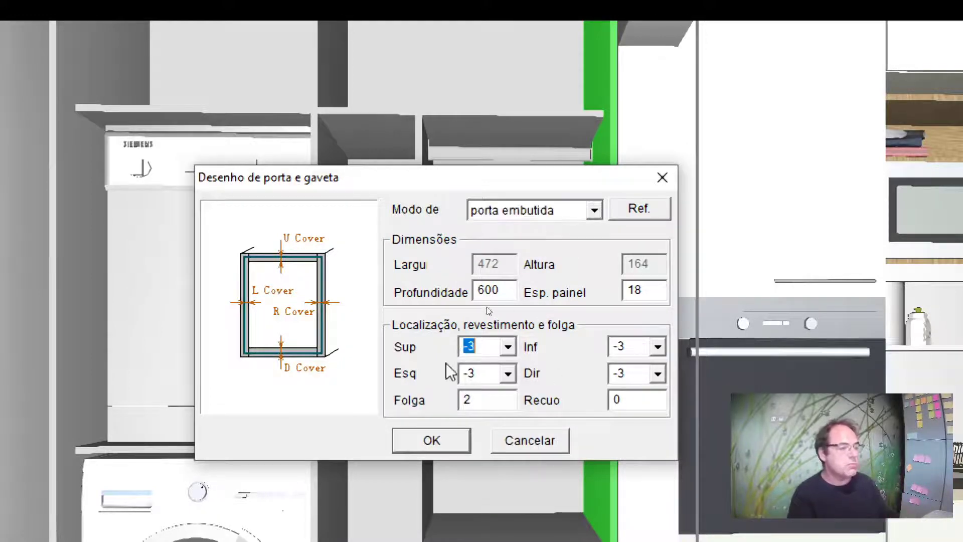
{"action": "left_click", "coordinate": [481, 374]}
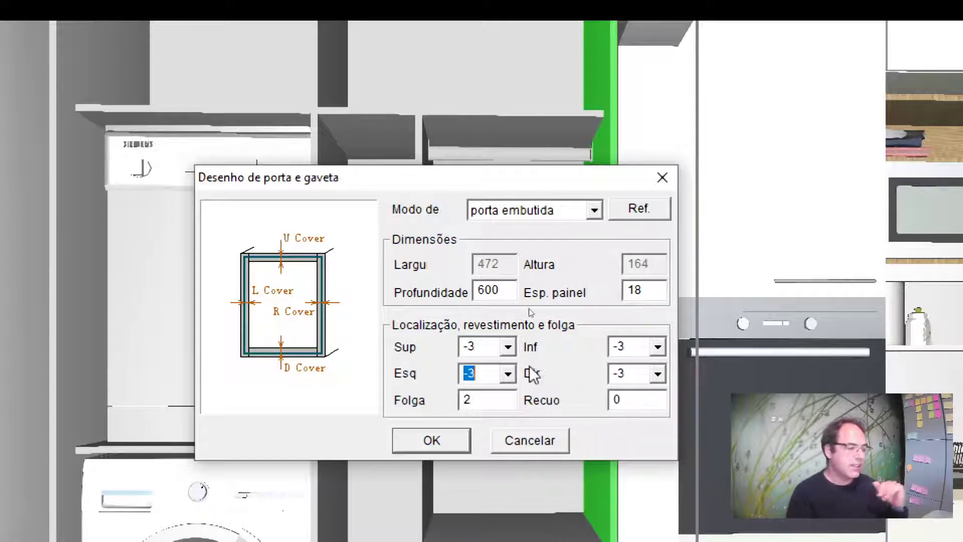
{"action": "double_click", "coordinate": [474, 345]}
{"action": "double_click", "coordinate": [468, 373]}
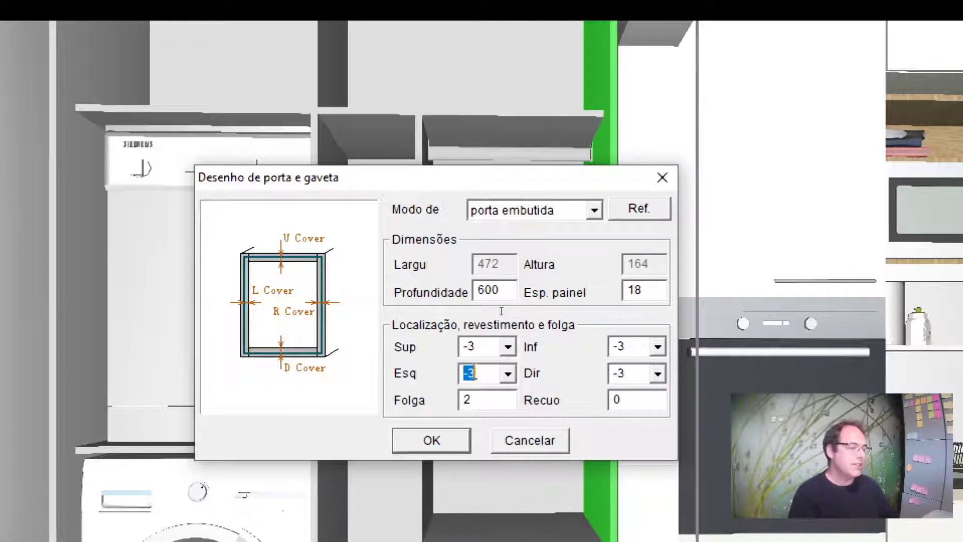
{"action": "double_click", "coordinate": [469, 347]}
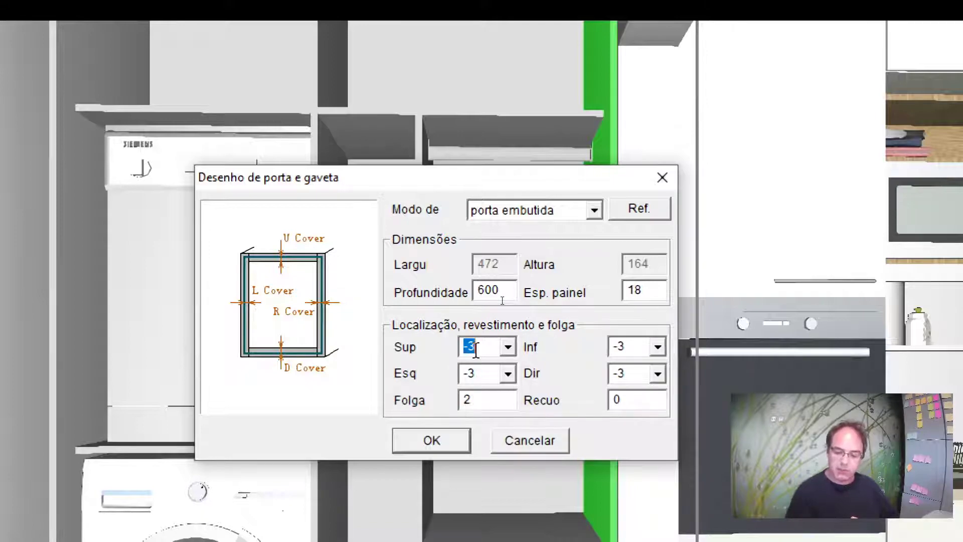
{"action": "type", "text": "-40"}
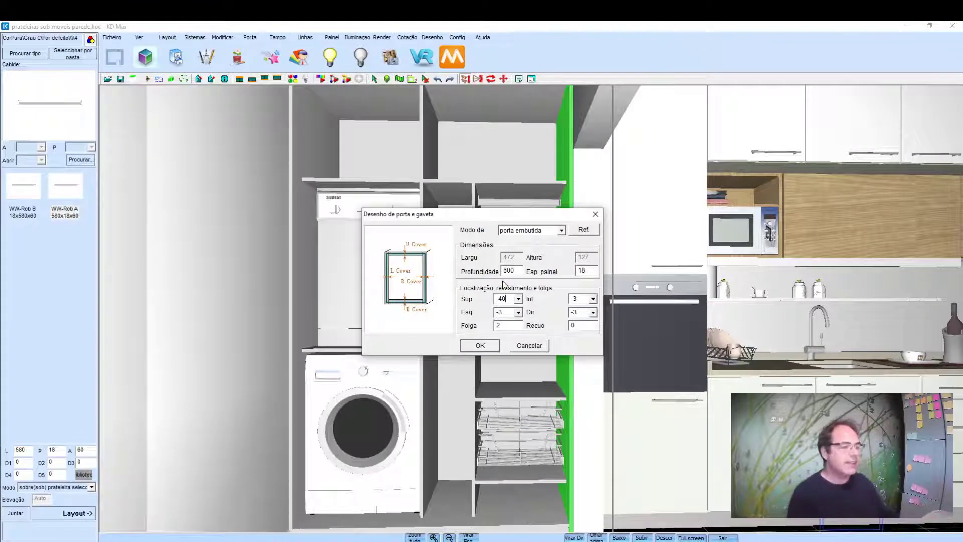
Step: Turn the door front into a drawer (Gaveta) in the door designer and finish it
{"action": "left_click", "coordinate": [484, 345]}
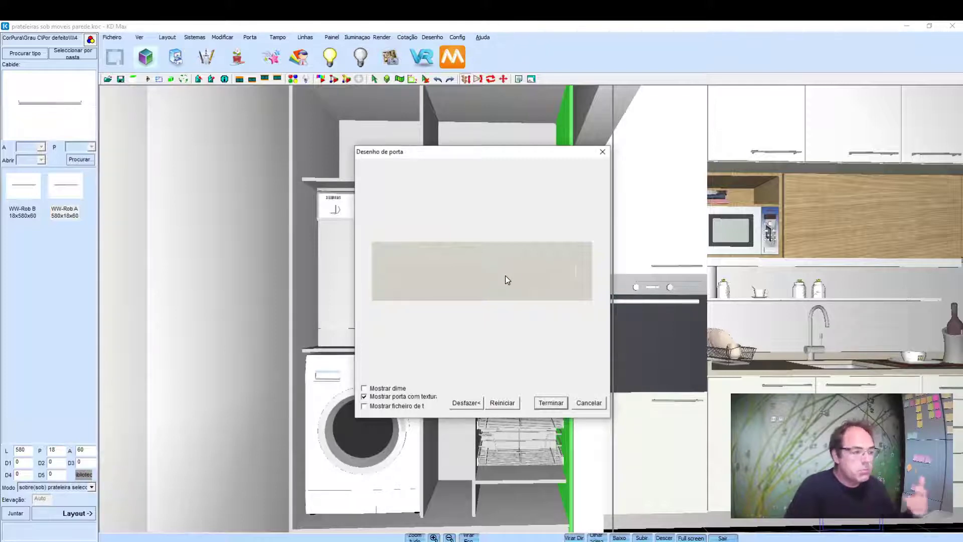
{"action": "right_click", "coordinate": [505, 277]}
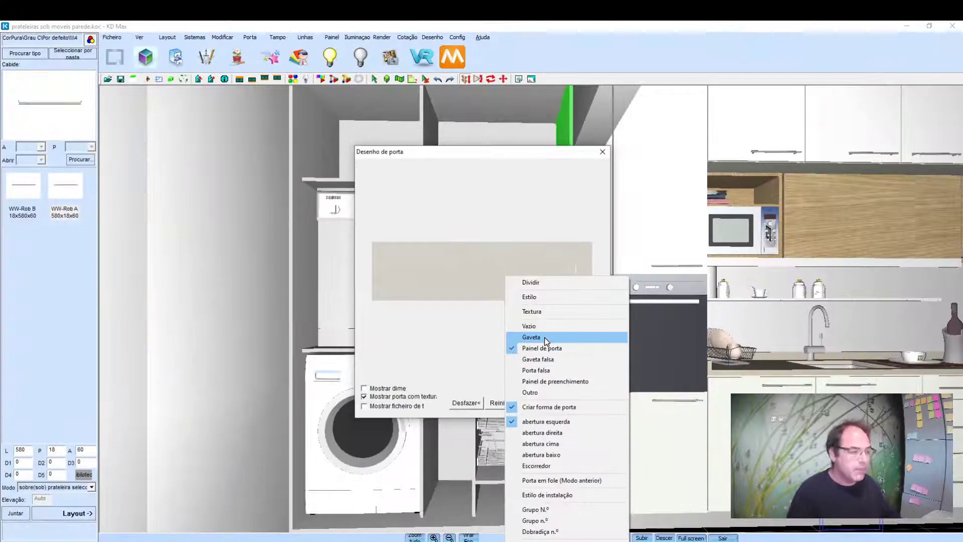
{"action": "left_click", "coordinate": [547, 337]}
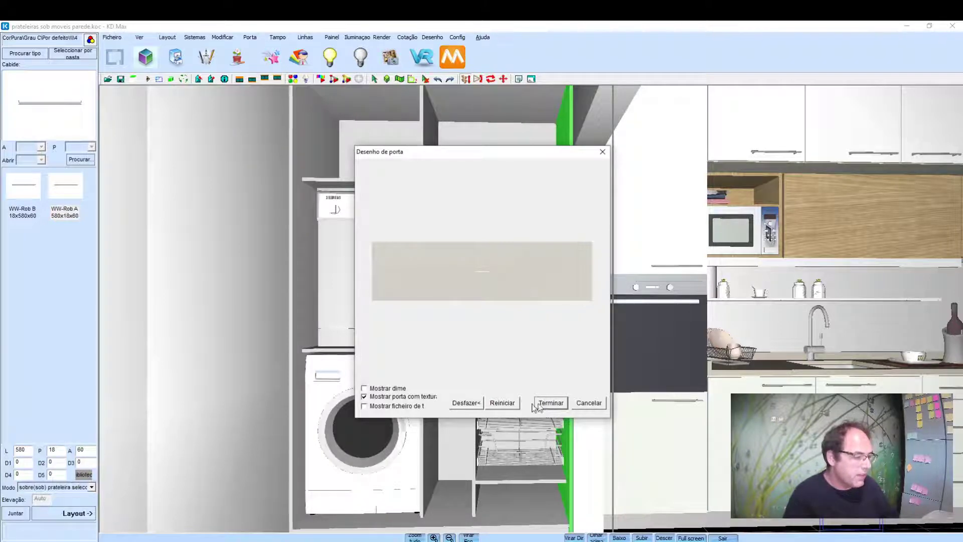
{"action": "left_click", "coordinate": [472, 402]}
{"action": "left_click", "coordinate": [494, 402]}
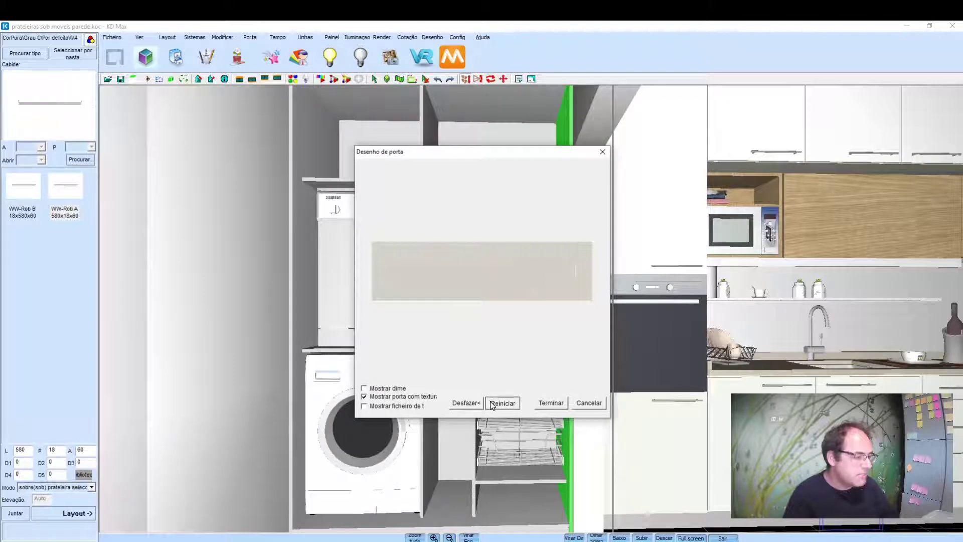
{"action": "left_click", "coordinate": [562, 404]}
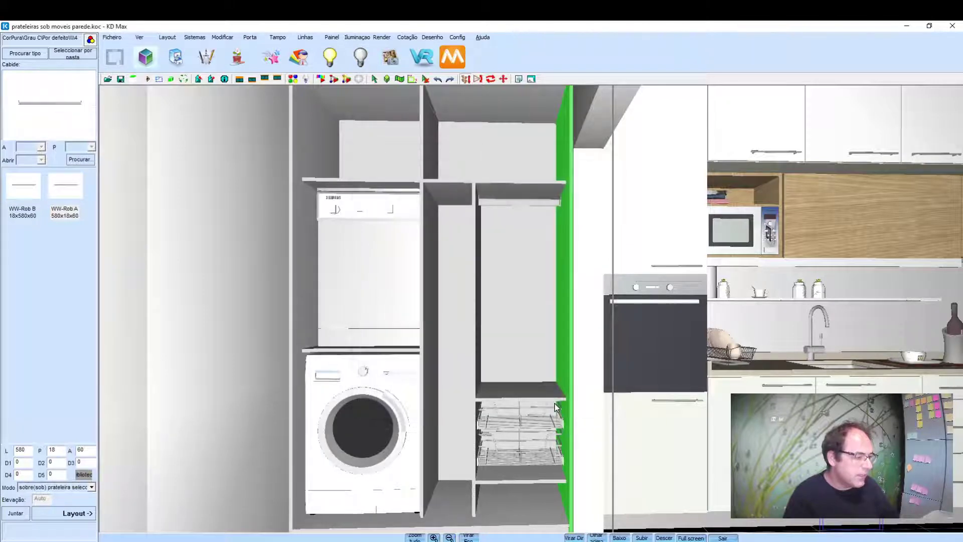
Step: Dismiss the autosave prompt and delete the existing bottom drawer
{"action": "left_click", "coordinate": [522, 322]}
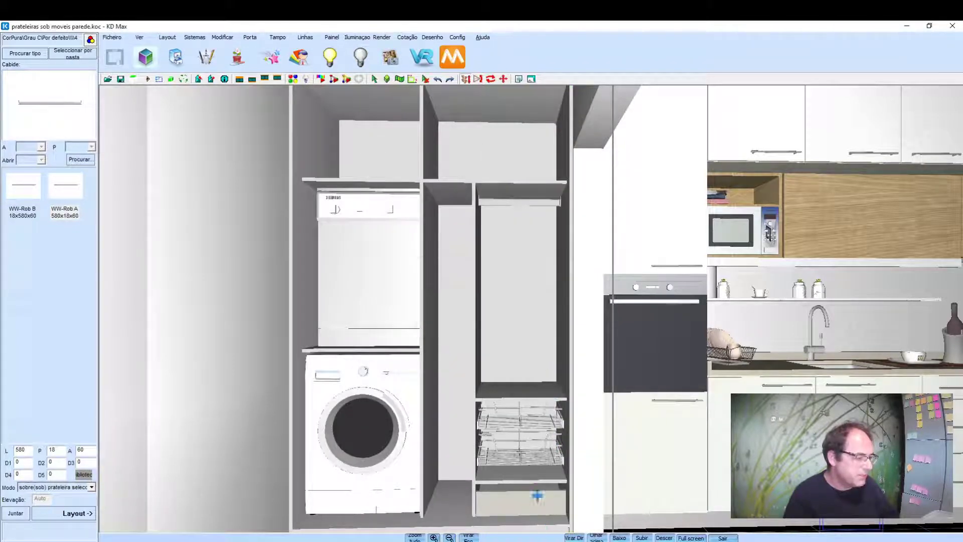
{"action": "right_click", "coordinate": [536, 495]}
{"action": "left_click", "coordinate": [565, 461]}
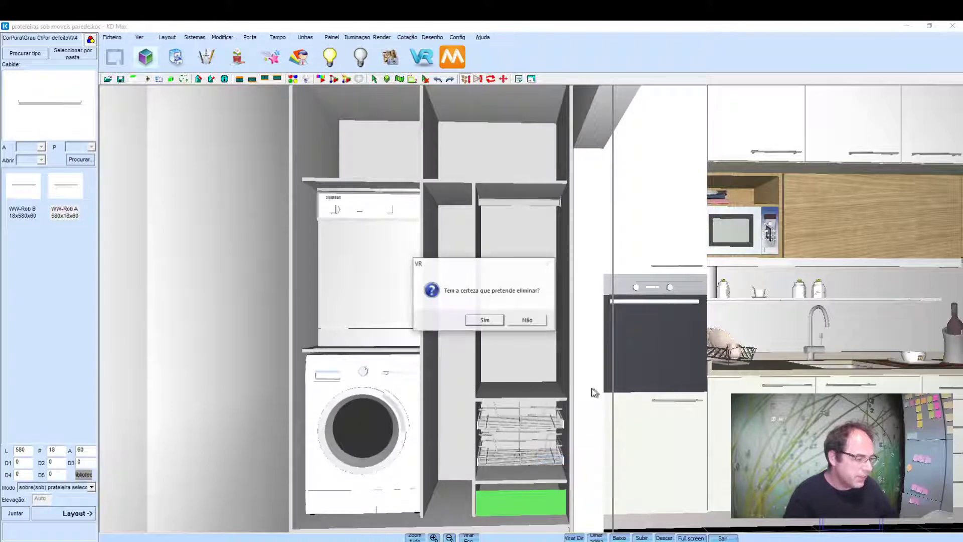
{"action": "left_click", "coordinate": [485, 320]}
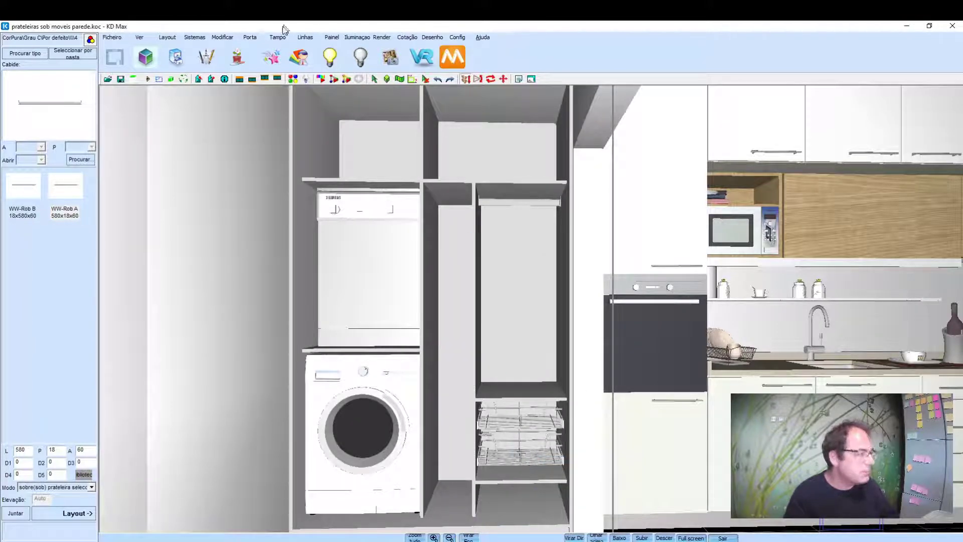
Step: Create a 500-deep drawer framed by the shelf, base and both side panels
{"action": "left_click", "coordinate": [250, 40]}
{"action": "left_click", "coordinate": [274, 135]}
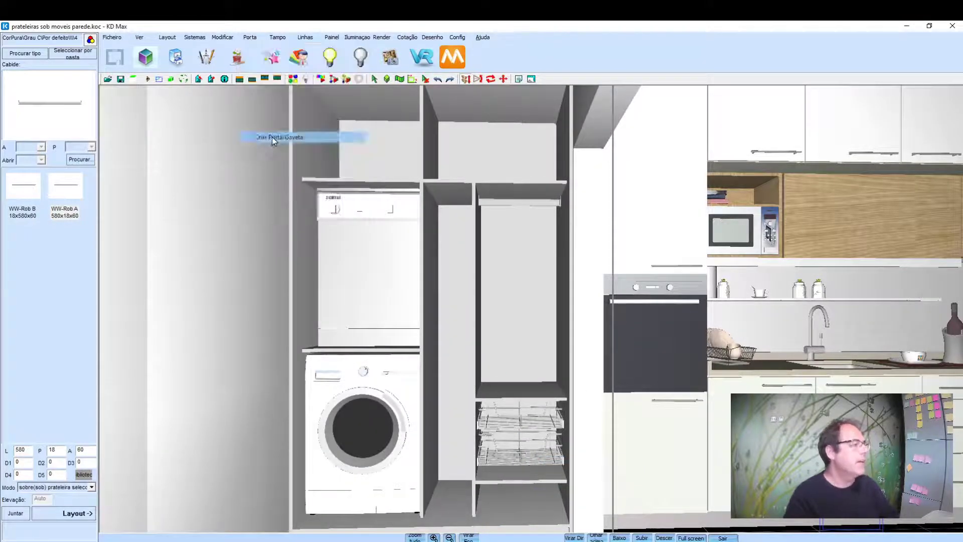
{"action": "left_click", "coordinate": [521, 481]}
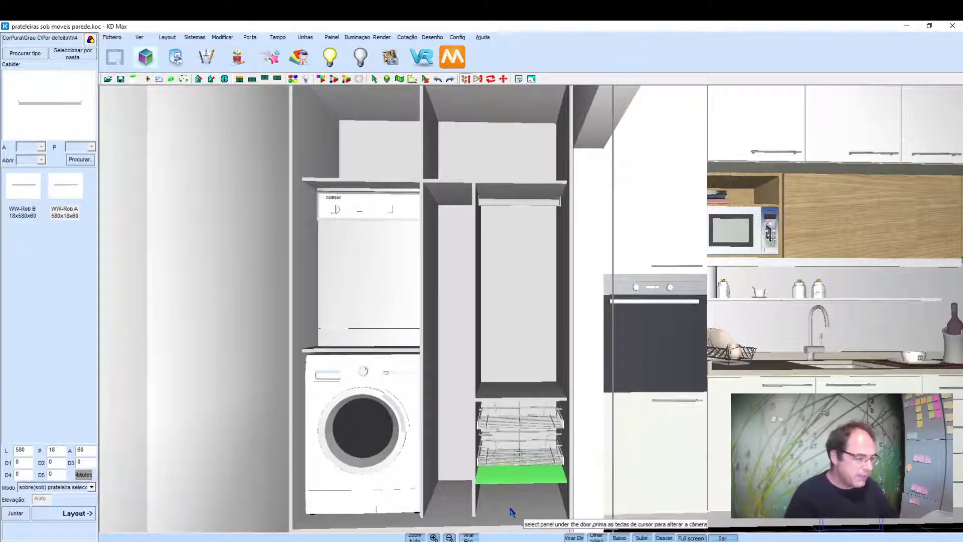
{"action": "left_click", "coordinate": [501, 504]}
{"action": "left_click", "coordinate": [475, 371]}
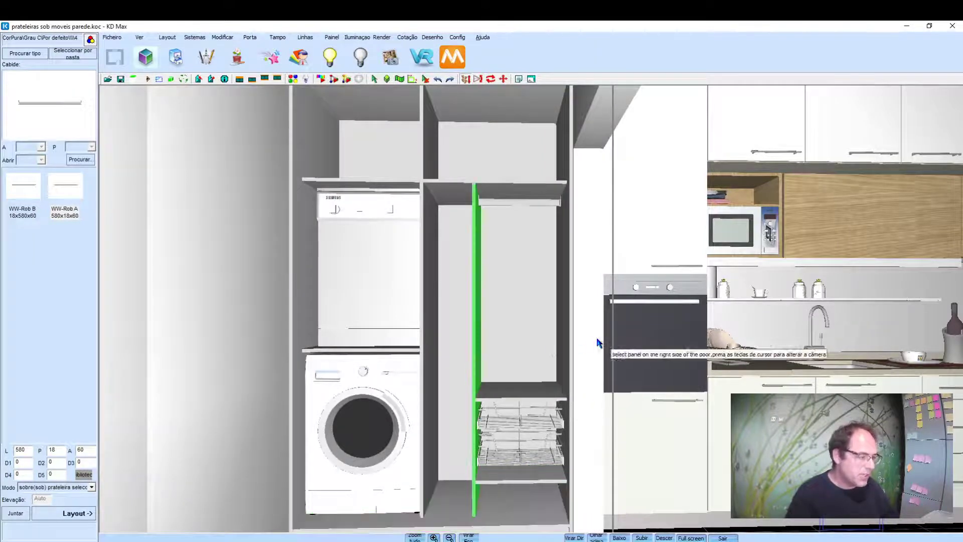
{"action": "left_click", "coordinate": [567, 351]}
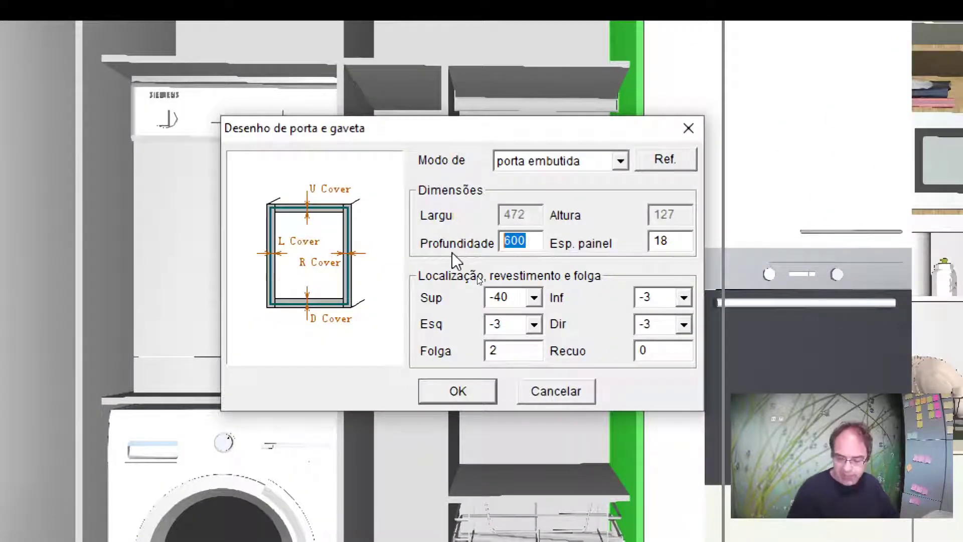
{"action": "type", "text": "500"}
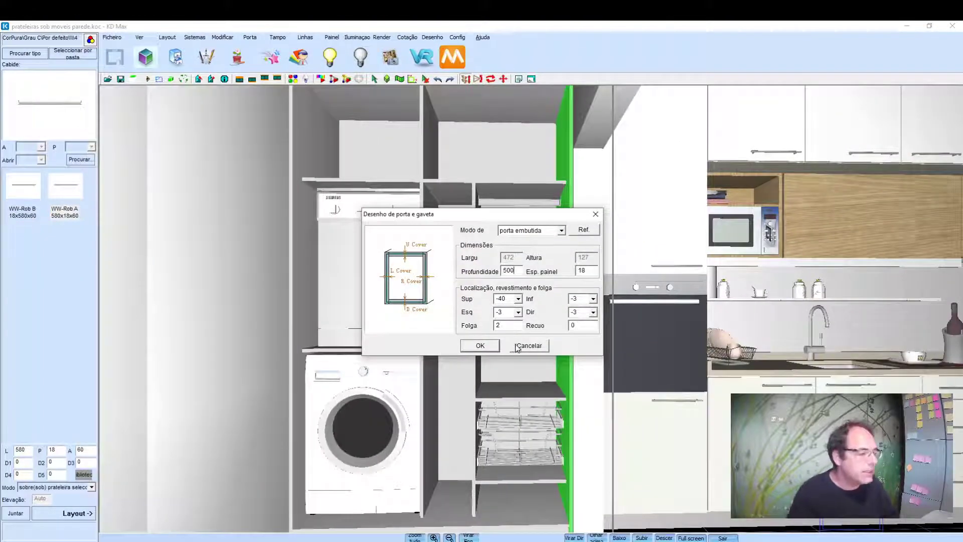
{"action": "left_click", "coordinate": [480, 345]}
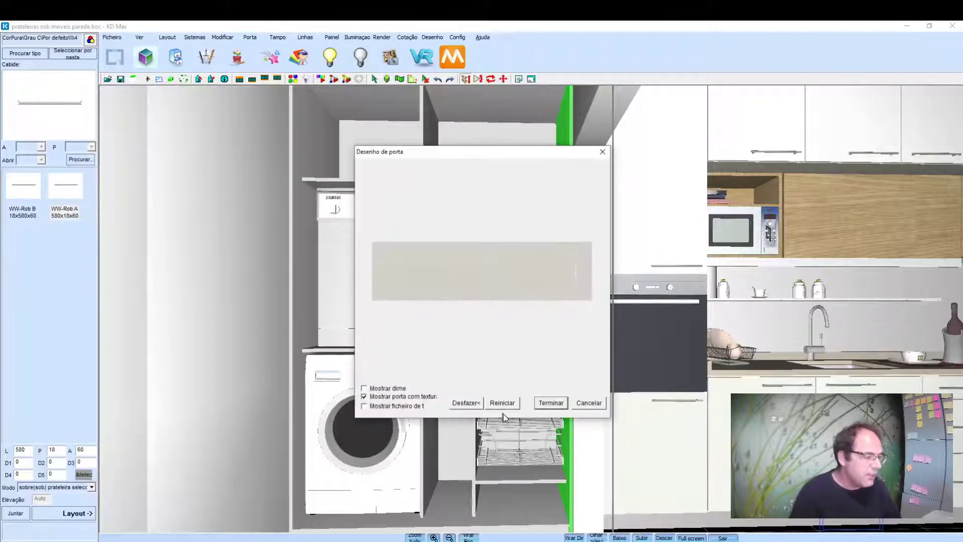
{"action": "right_click", "coordinate": [509, 269]}
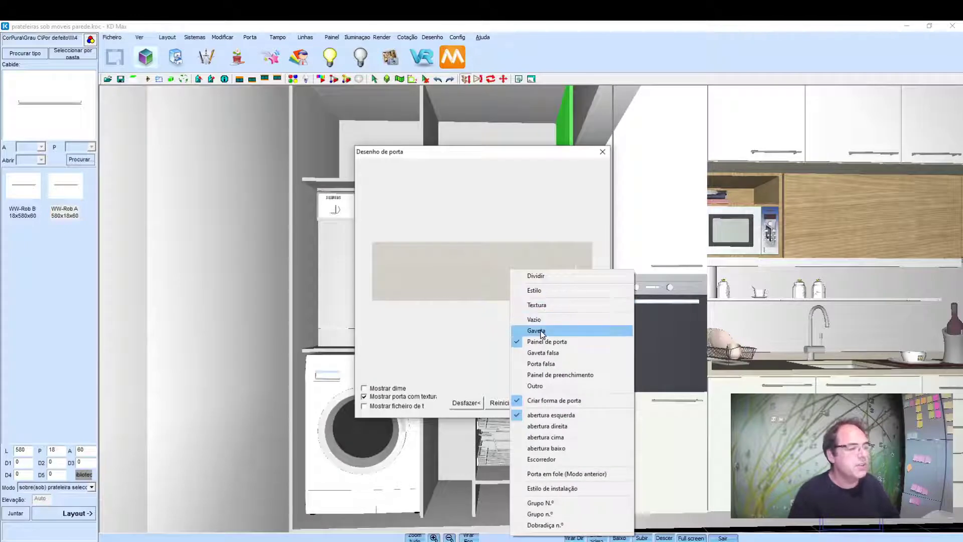
{"action": "left_click", "coordinate": [542, 331]}
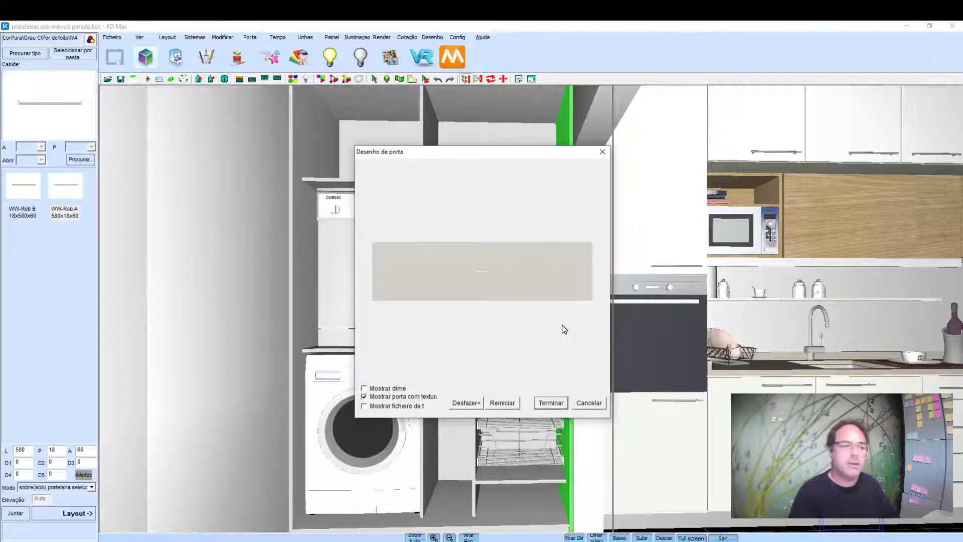
{"action": "left_click", "coordinate": [550, 402]}
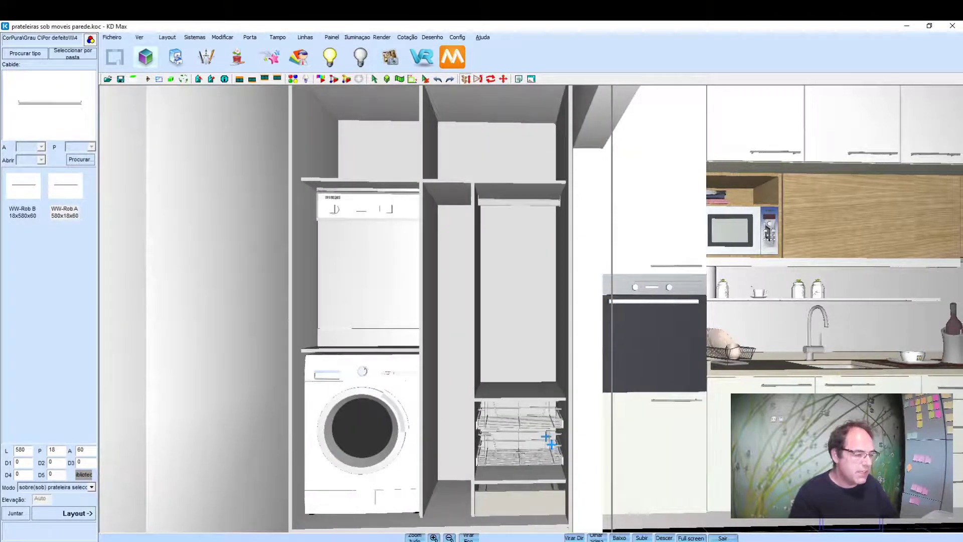
{"action": "scroll", "coordinate": [472, 427], "scroll_direction": "down", "scroll_amount": 1}
{"action": "scroll", "coordinate": [466, 429], "scroll_direction": "up", "scroll_amount": 2}
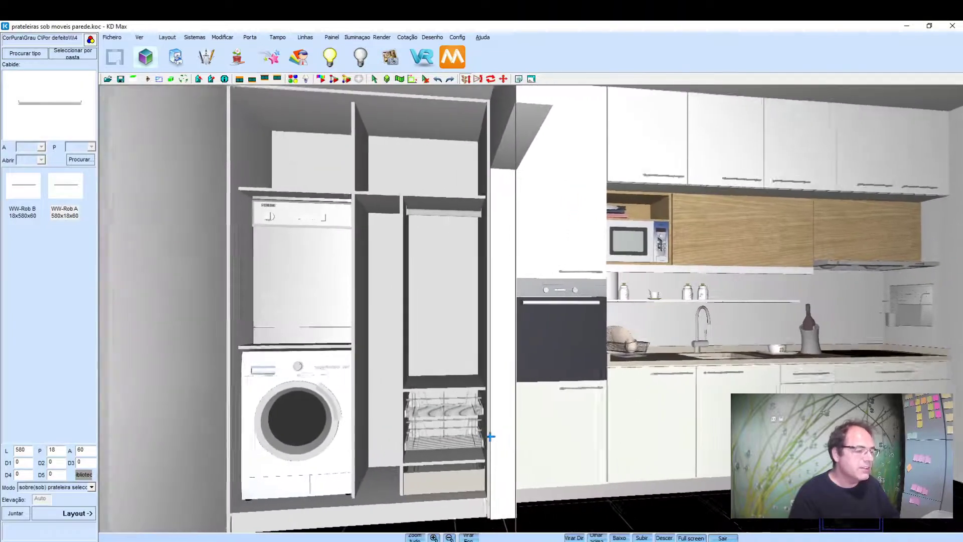
{"action": "scroll", "coordinate": [498, 435], "scroll_direction": "up", "scroll_amount": 1}
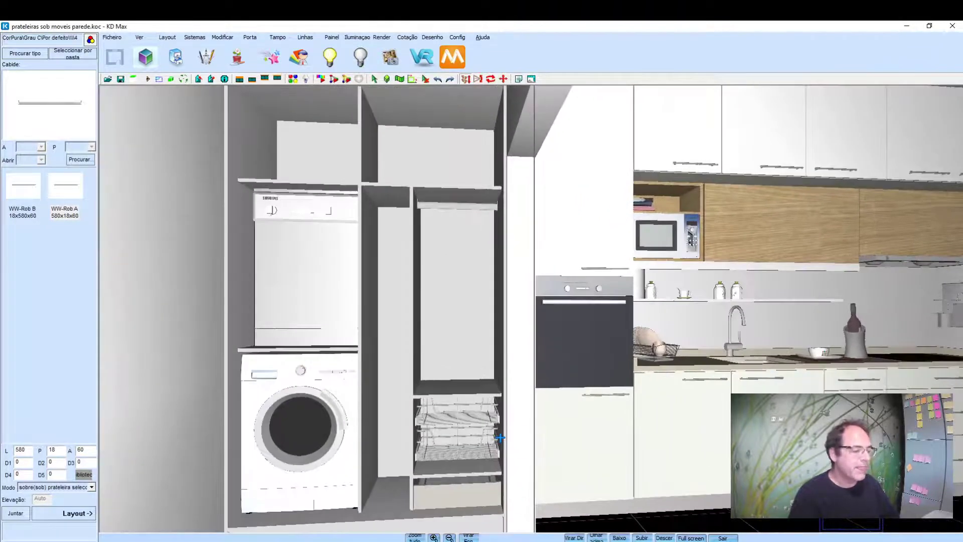
{"action": "right_click", "coordinate": [473, 486]}
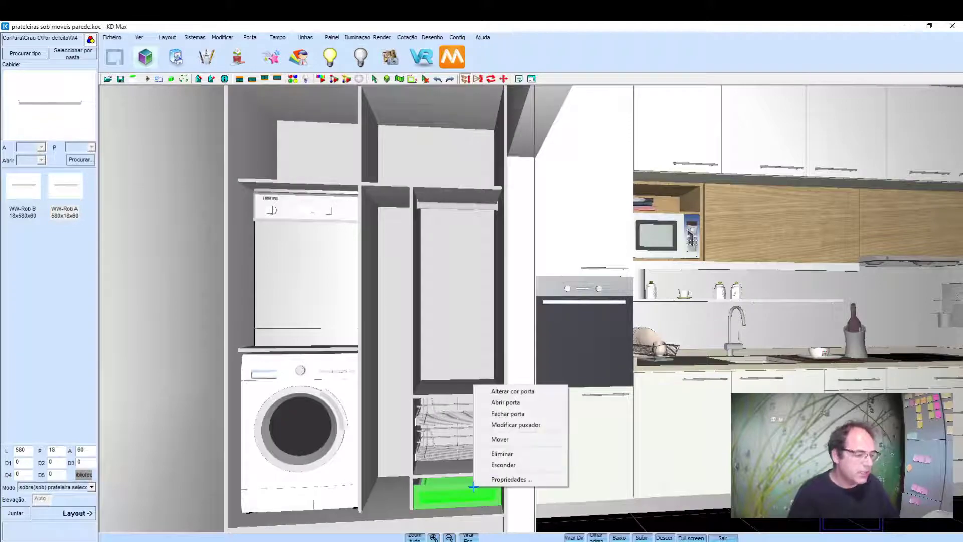
{"action": "left_click", "coordinate": [516, 404]}
{"action": "left_click", "coordinate": [456, 318]}
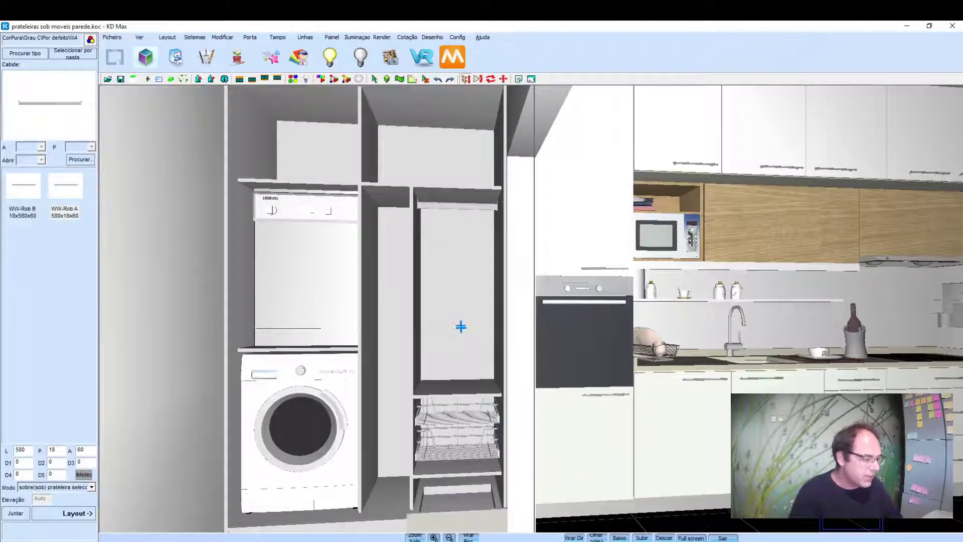
{"action": "scroll", "coordinate": [462, 327], "scroll_direction": "down", "scroll_amount": 3}
{"action": "scroll", "coordinate": [452, 412], "scroll_direction": "up", "scroll_amount": 2}
{"action": "scroll", "coordinate": [452, 412], "scroll_direction": "up", "scroll_amount": 2}
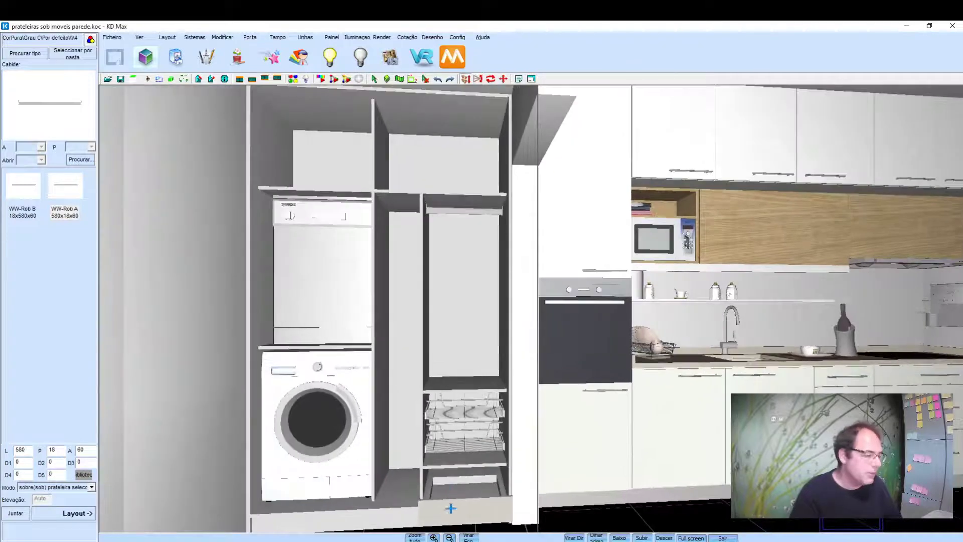
{"action": "right_click", "coordinate": [454, 506]}
{"action": "left_click", "coordinate": [493, 416]}
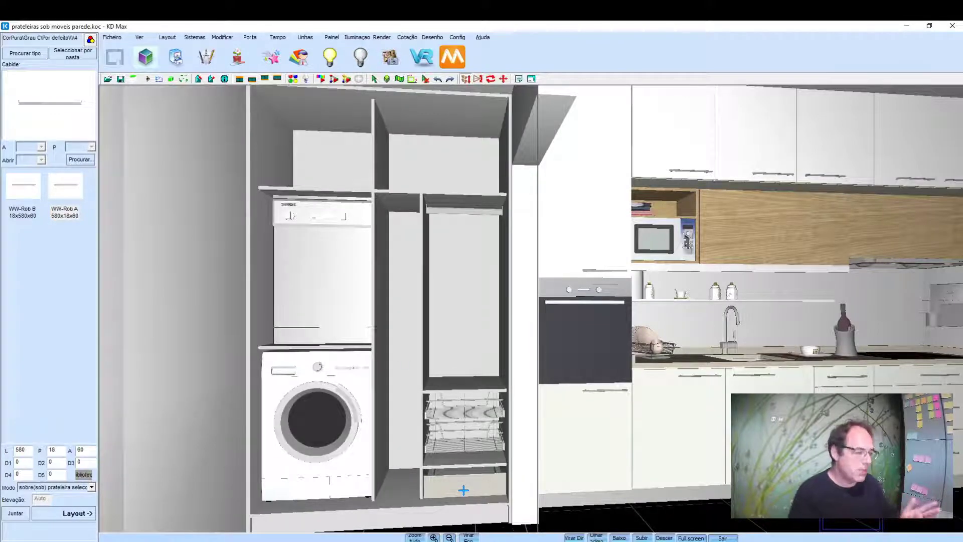
{"action": "mouse_move", "coordinate": [241, 331]}
{"action": "middle_mouse_down"}
{"action": "mouse_move", "coordinate": [373, 263]}
{"action": "mouse_move", "coordinate": [389, 267]}
{"action": "mouse_move", "coordinate": [397, 249]}
{"action": "middle_mouse_up"}
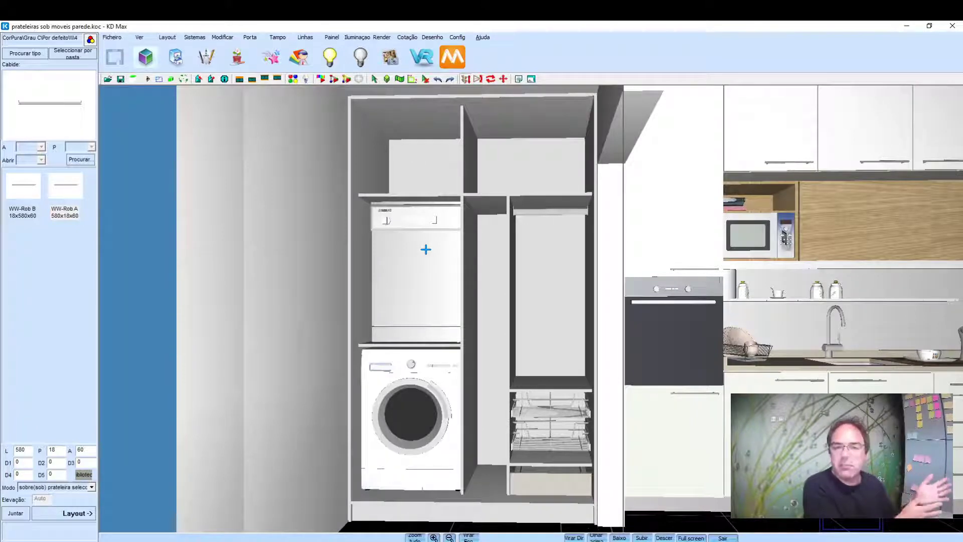
{"action": "right_click", "coordinate": [426, 249]}
{"action": "left_click", "coordinate": [396, 148]}
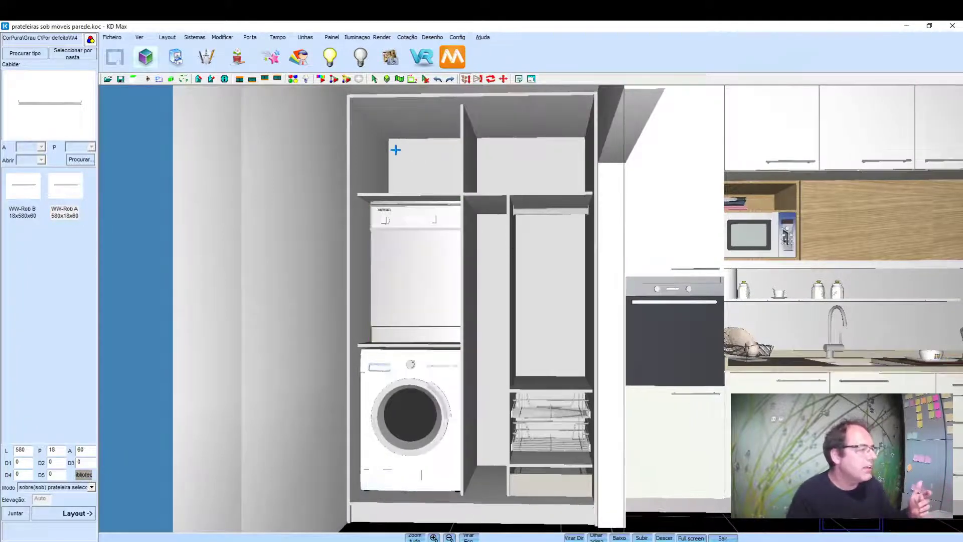
{"action": "left_click", "coordinate": [391, 57]}
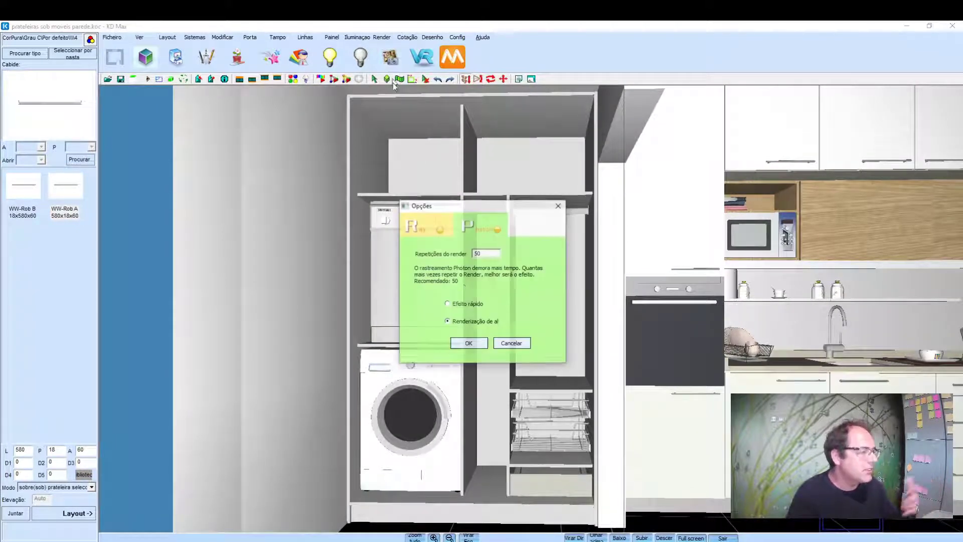
{"action": "left_click", "coordinate": [417, 222]}
{"action": "left_click", "coordinate": [469, 343]}
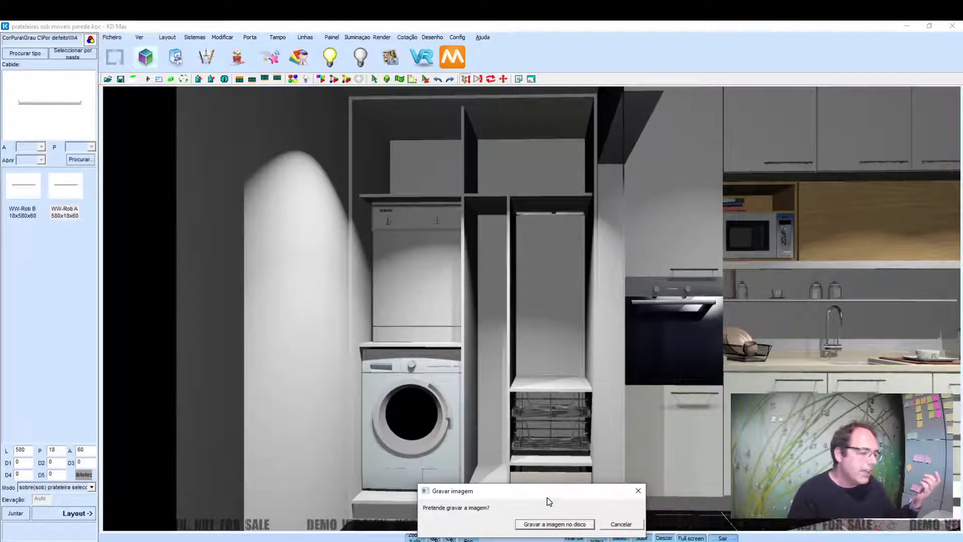
{"action": "left_click_drag", "start_coordinate": [547, 498], "coordinate": [321, 369]}
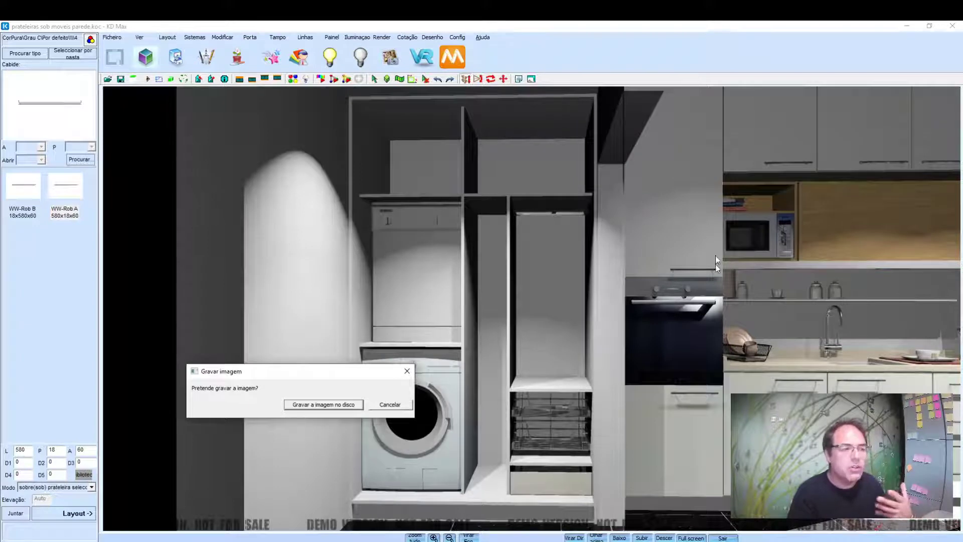
{"action": "left_click_drag", "start_coordinate": [353, 376], "coordinate": [259, 357]}
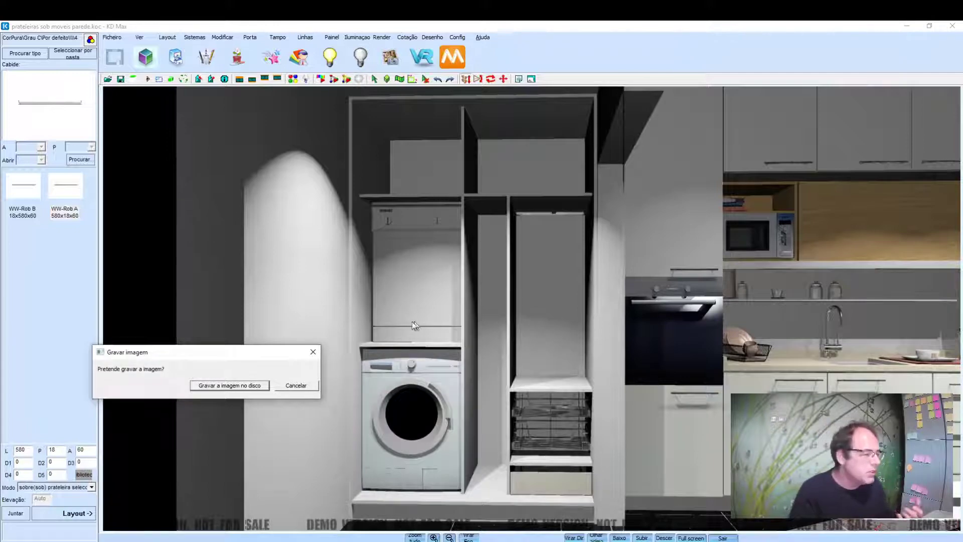
{"action": "left_click", "coordinate": [294, 384]}
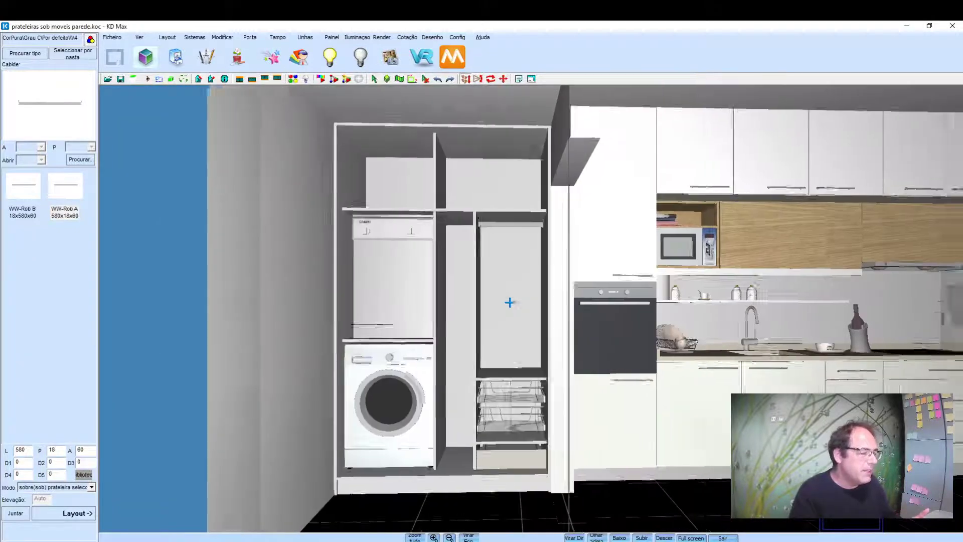
Step: Browse the catalogue to 15: Mobiliário e Decoração > 03: Produtos de Quarto > 10: Roupas > 01: Roupas
{"action": "scroll", "coordinate": [503, 314], "scroll_direction": "up", "scroll_amount": 2}
{"action": "middle_click_drag", "start_coordinate": [503, 314], "coordinate": [520, 312]}
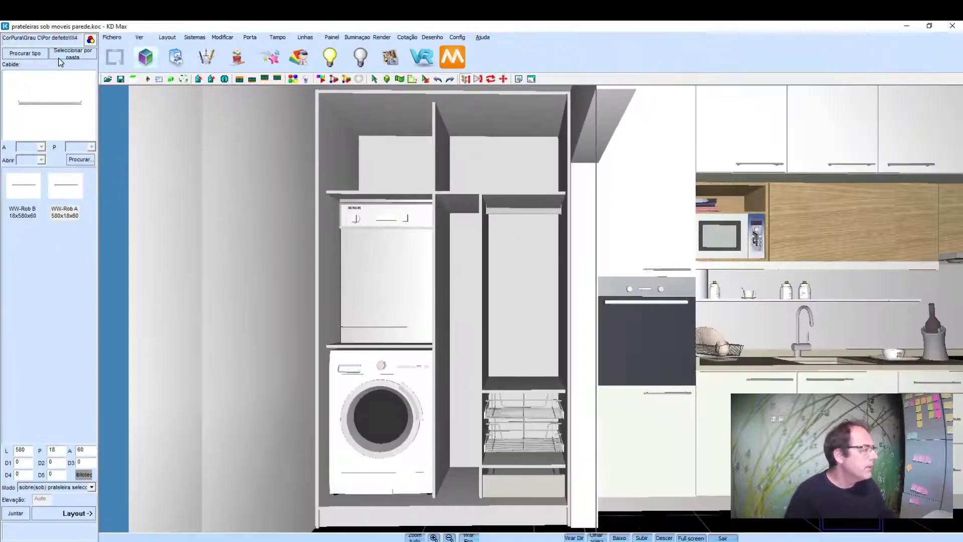
{"action": "left_click", "coordinate": [59, 57]}
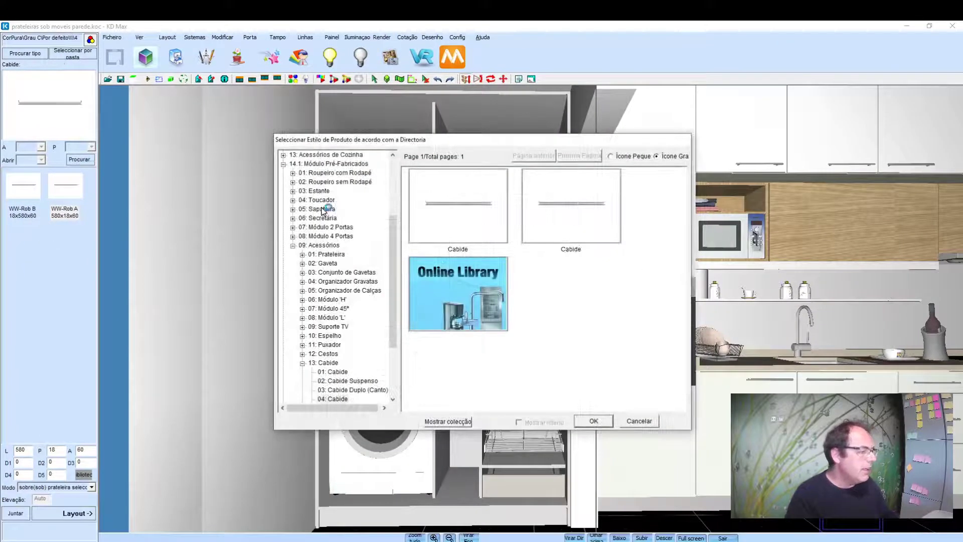
{"action": "left_click", "coordinate": [283, 164]}
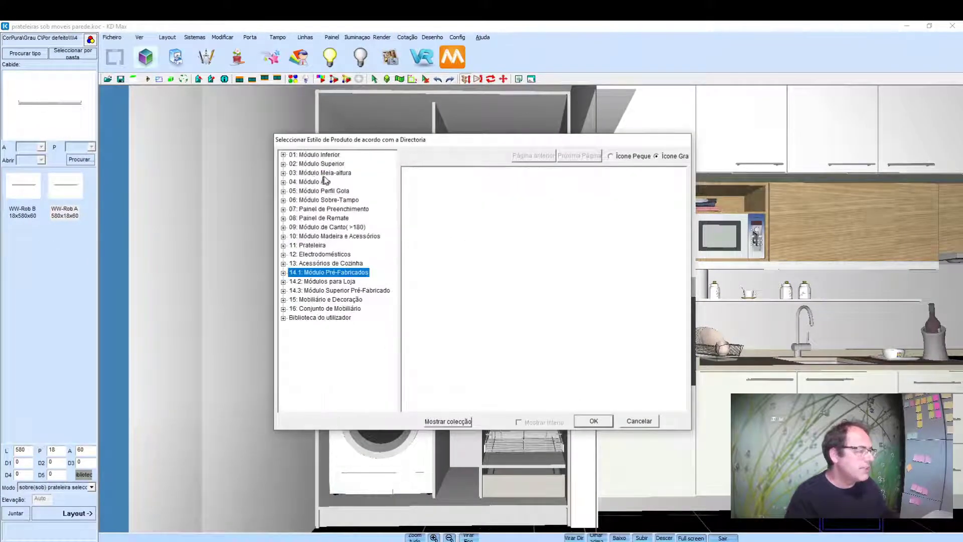
{"action": "left_click", "coordinate": [283, 299]}
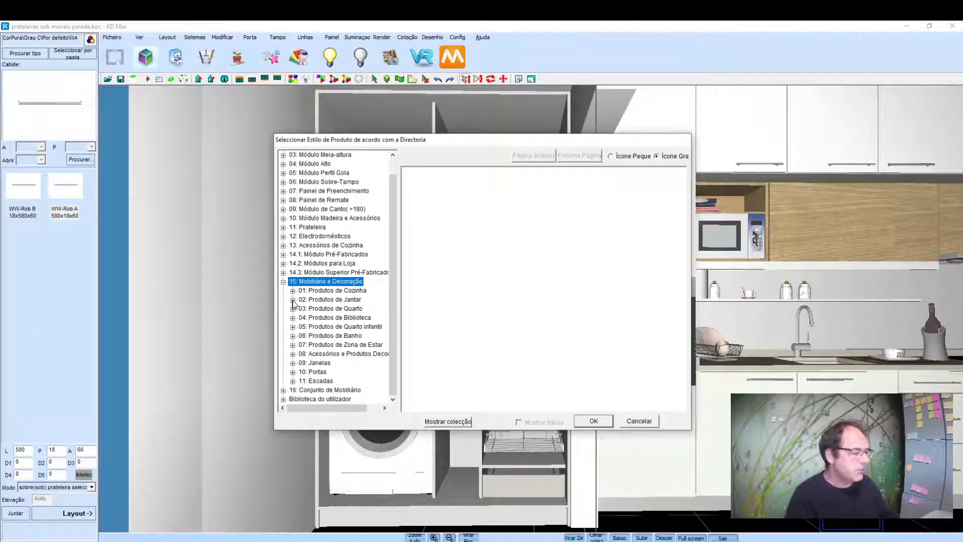
{"action": "left_click", "coordinate": [292, 309]}
{"action": "left_click", "coordinate": [334, 309]}
{"action": "scroll", "coordinate": [337, 321], "scroll_direction": "down", "scroll_amount": 3}
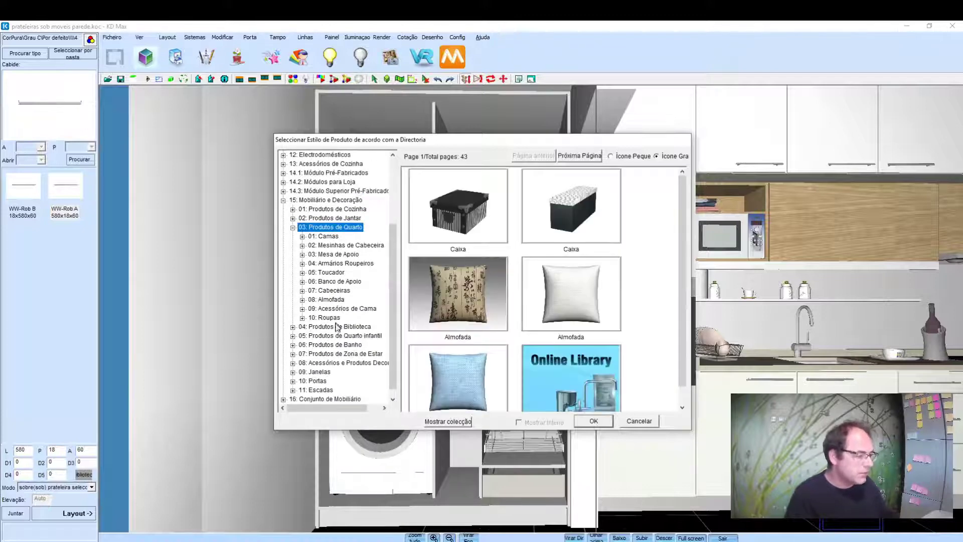
{"action": "left_click", "coordinate": [303, 308]}
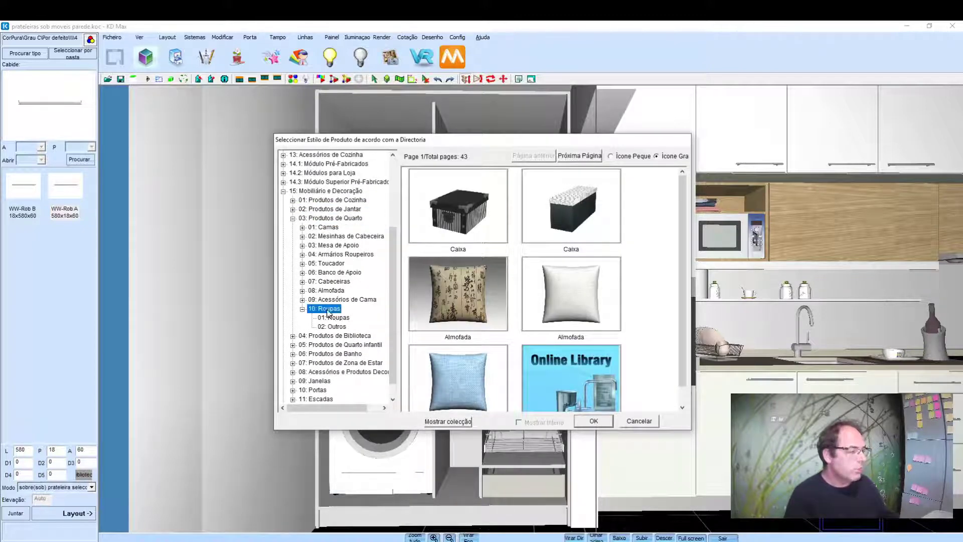
{"action": "left_click", "coordinate": [332, 318]}
Step: Go to page 3 of the clothes and load the blue hanging clothes set yfc-001
{"action": "scroll", "coordinate": [435, 306], "scroll_direction": "down", "scroll_amount": 1}
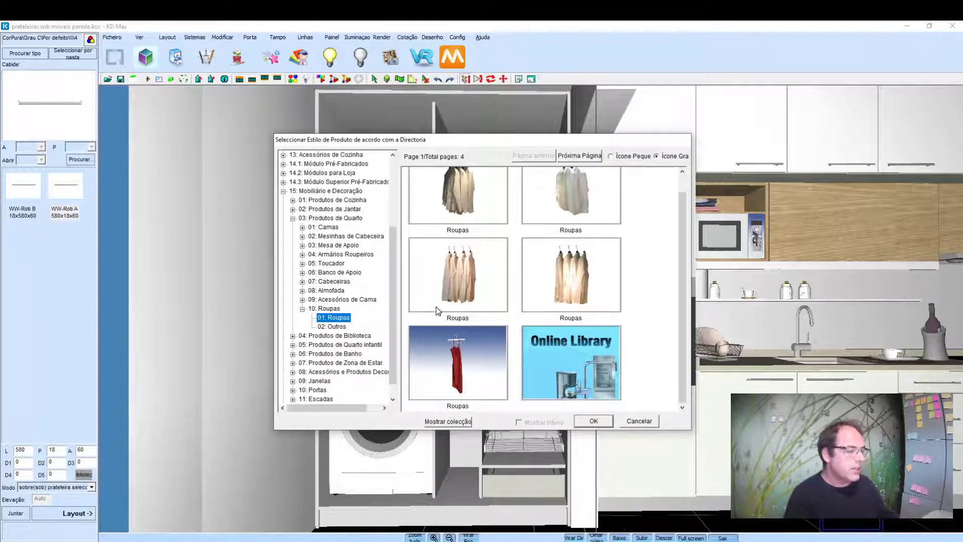
{"action": "scroll", "coordinate": [437, 324], "scroll_direction": "up", "scroll_amount": 1}
{"action": "left_click", "coordinate": [581, 156]}
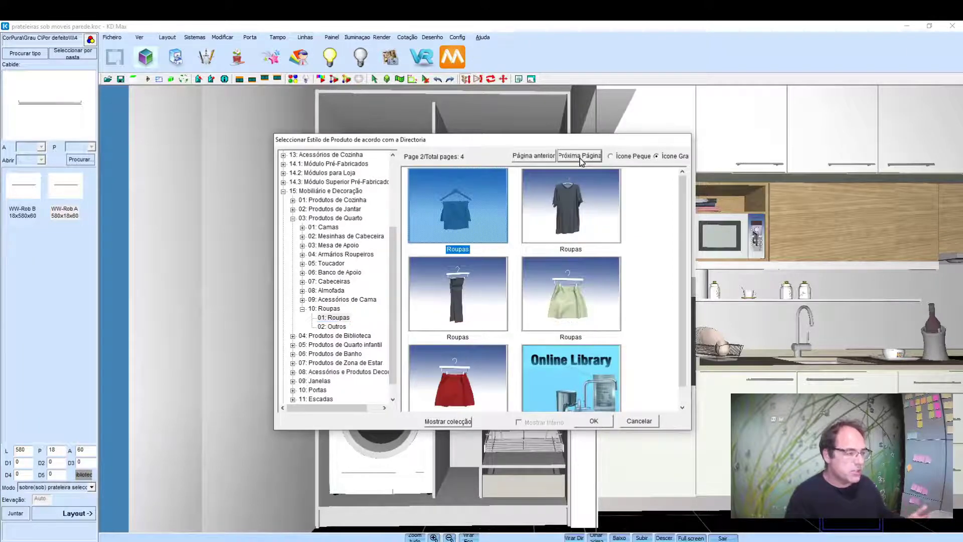
{"action": "left_click", "coordinate": [534, 156]}
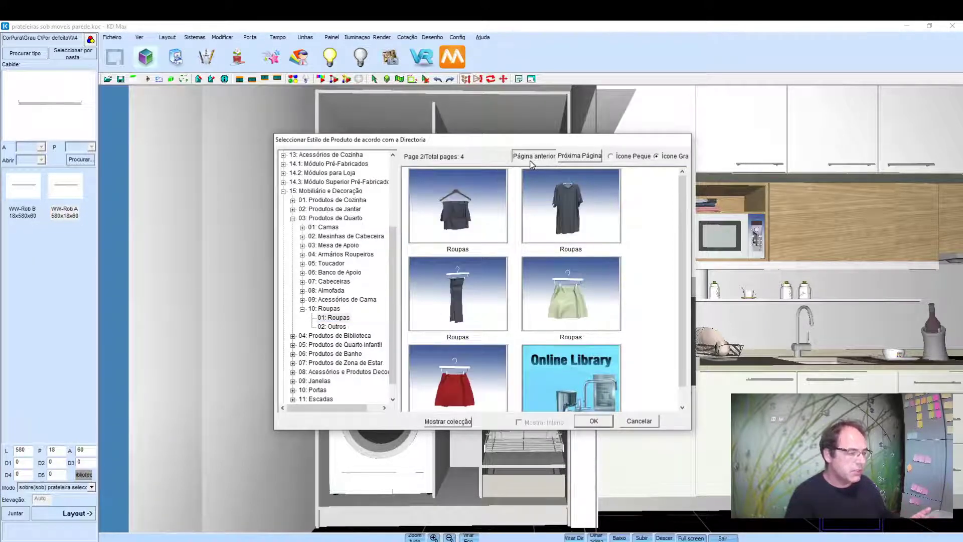
{"action": "left_click", "coordinate": [579, 156]}
{"action": "left_click", "coordinate": [432, 372]}
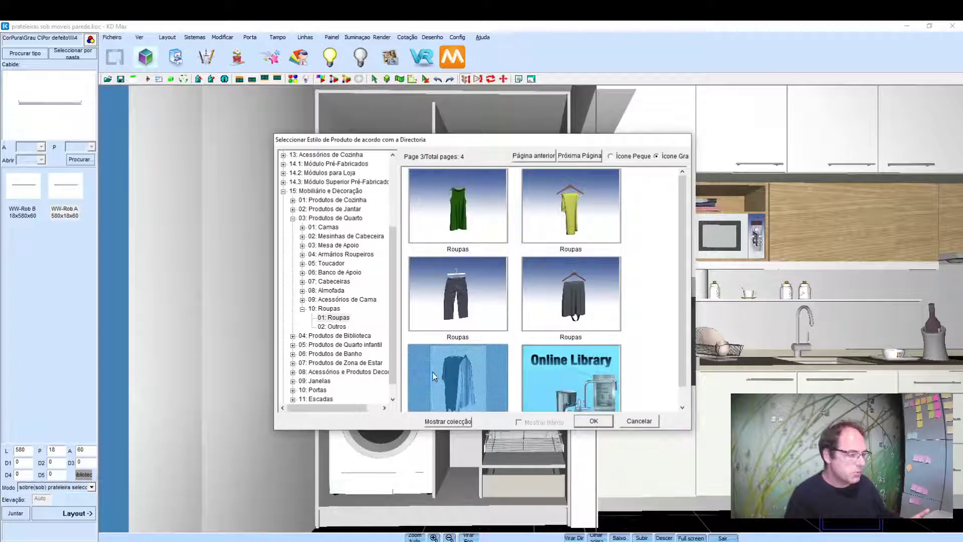
{"action": "left_click", "coordinate": [593, 421]}
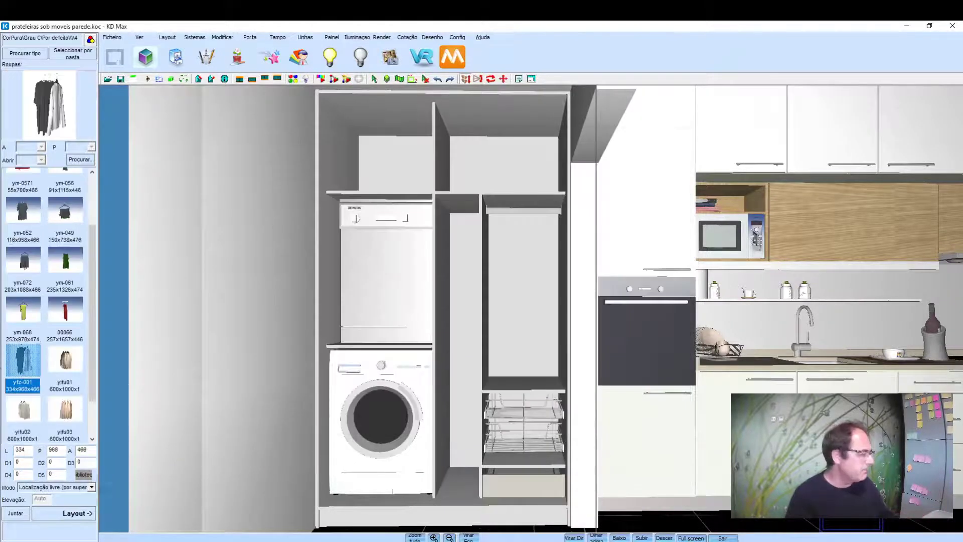
Step: Hang the clothes set on the right compartment's rail
{"action": "left_click", "coordinate": [65, 519]}
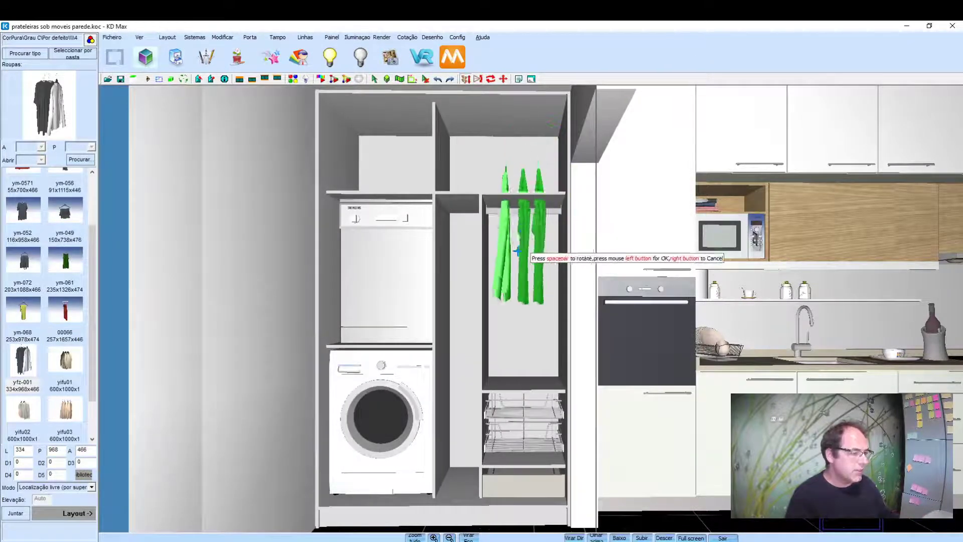
{"action": "left_click", "coordinate": [520, 281]}
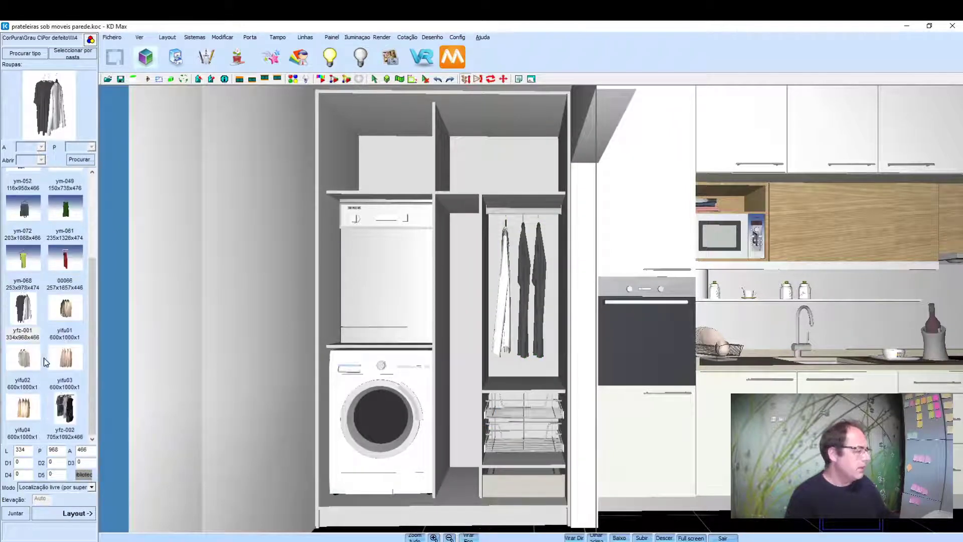
{"action": "scroll", "coordinate": [49, 371], "scroll_direction": "up", "scroll_amount": 2}
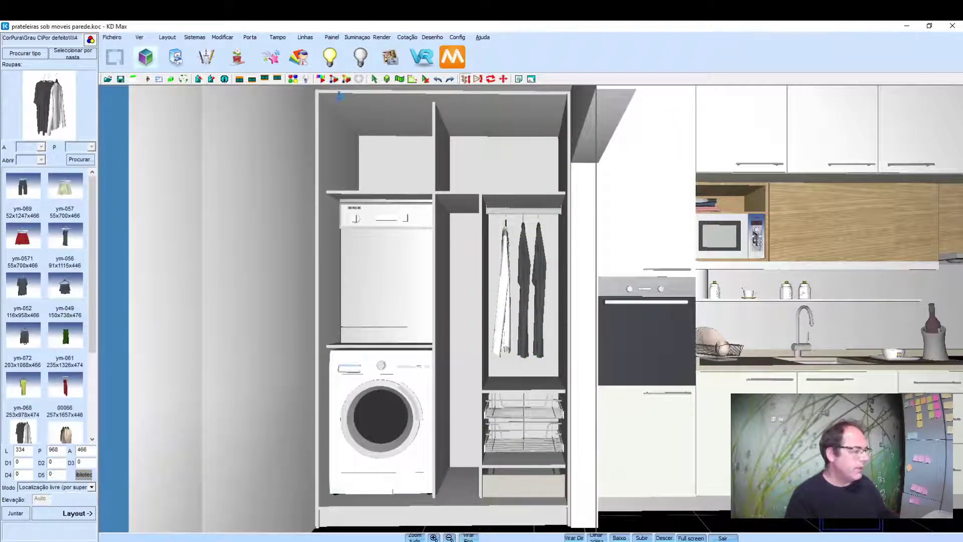
Step: Load the 10: Roupas > 02: Outros boxes-and-towels collection from the catalogue
{"action": "left_click", "coordinate": [85, 56]}
{"action": "scroll", "coordinate": [364, 357], "scroll_direction": "down", "scroll_amount": 1}
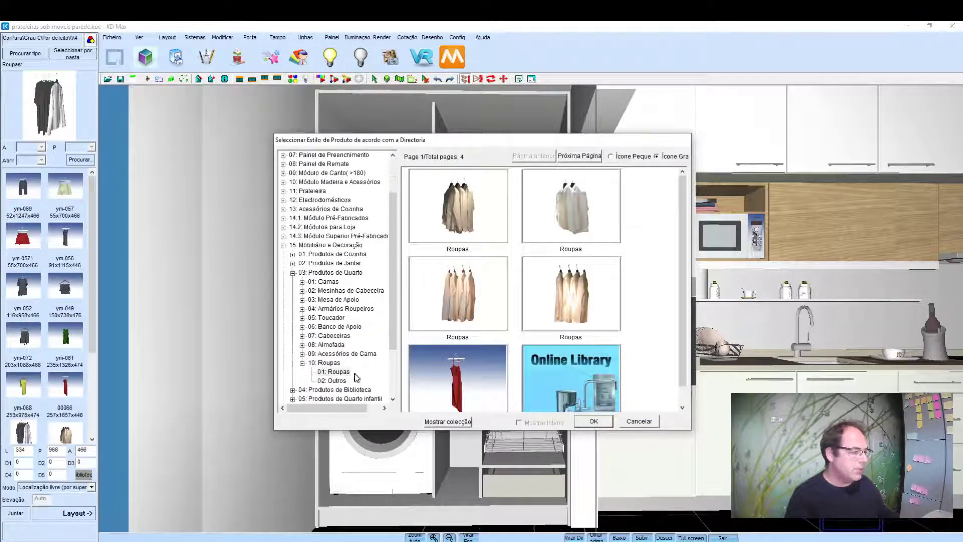
{"action": "left_click", "coordinate": [334, 381]}
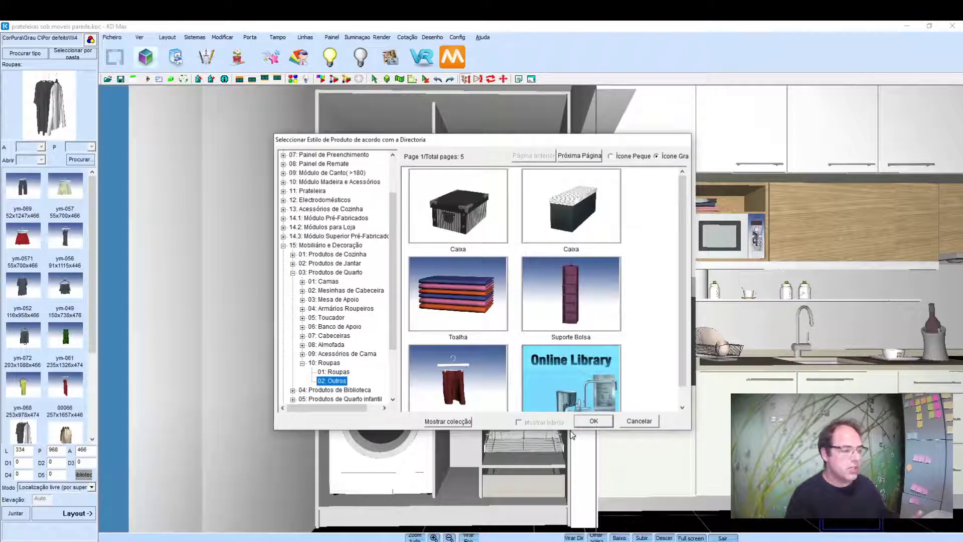
{"action": "left_click", "coordinate": [594, 422]}
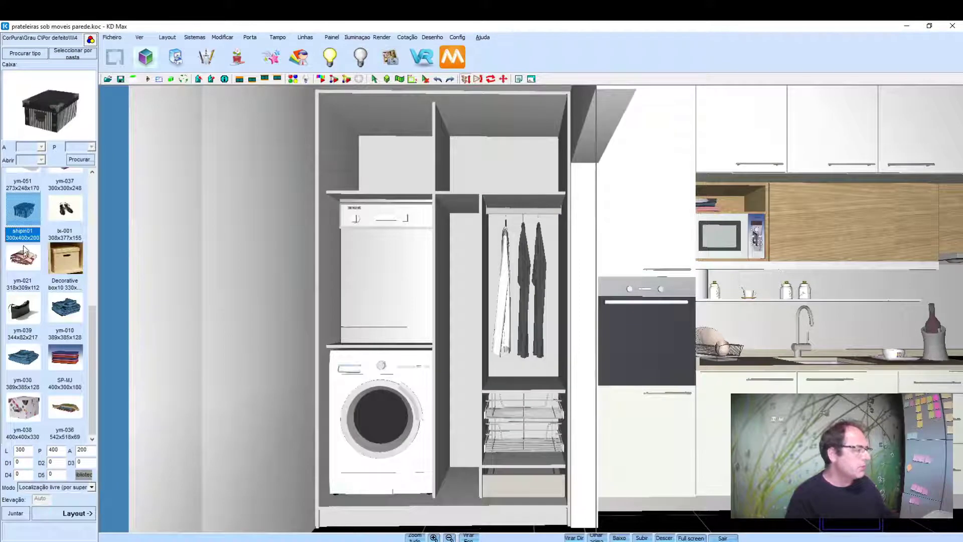
Step: Place the blue folded towels ym-010 on the shelf, then move them down into the top wire basket
{"action": "left_click", "coordinate": [65, 321]}
{"action": "left_click", "coordinate": [63, 513]}
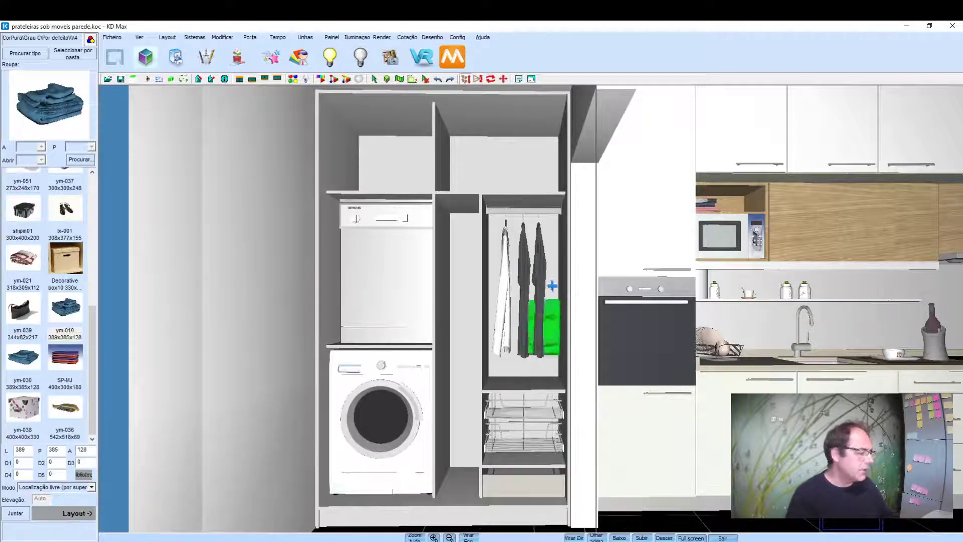
{"action": "left_click", "coordinate": [524, 383]}
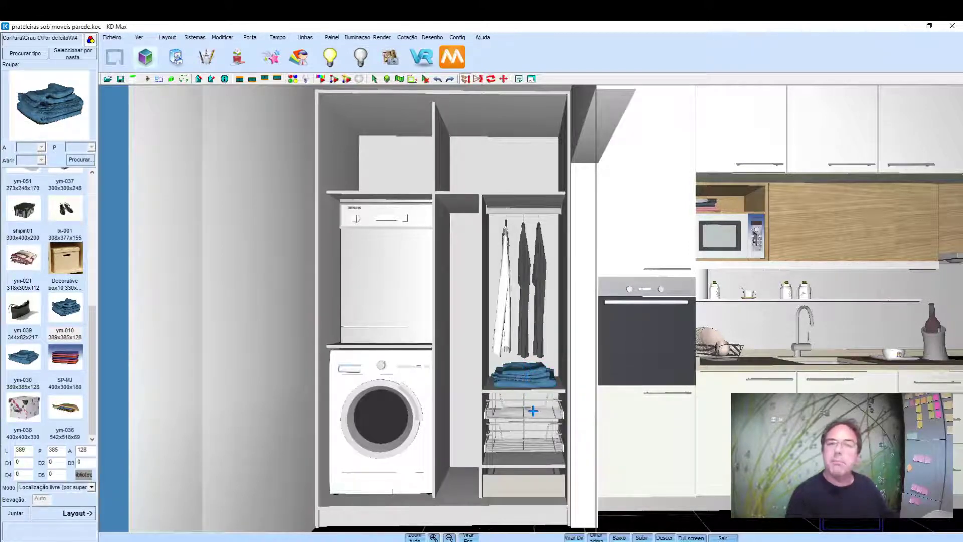
{"action": "right_click", "coordinate": [527, 372]}
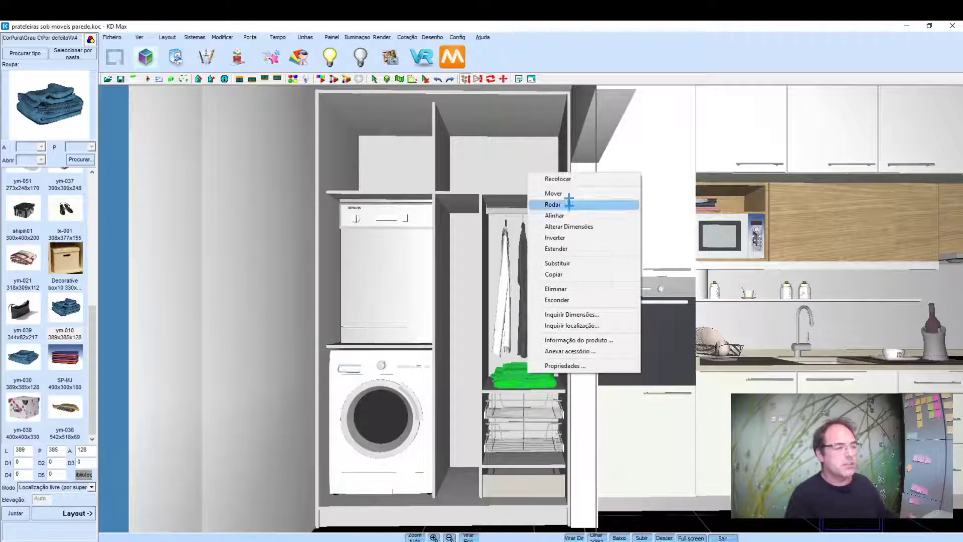
{"action": "left_click", "coordinate": [553, 193]}
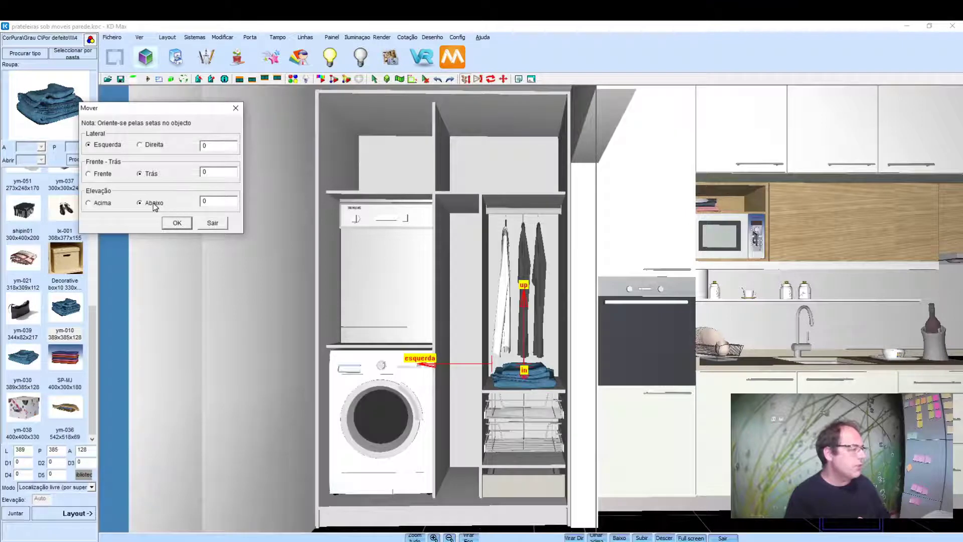
{"action": "type", "text": "20"}
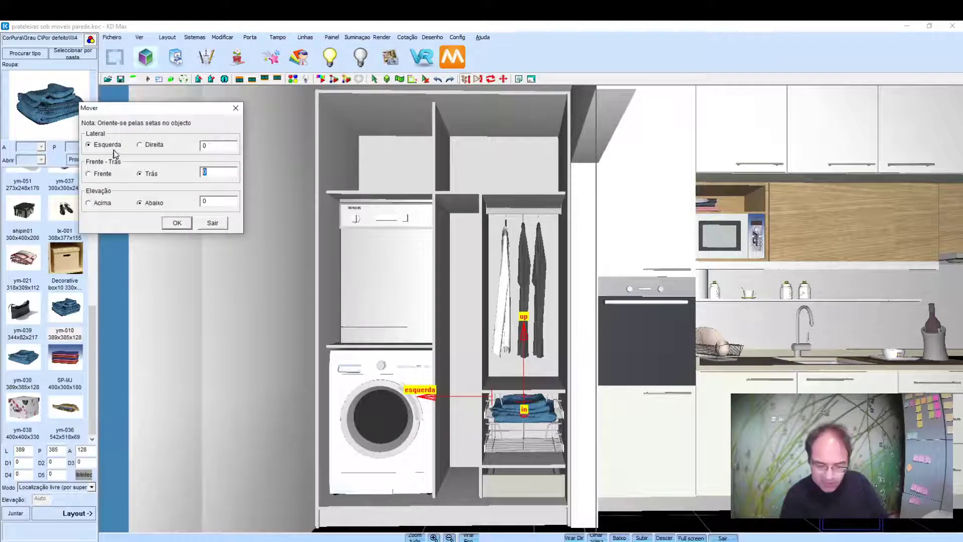
{"action": "type", "text": "100"}
{"action": "left_click", "coordinate": [175, 223]}
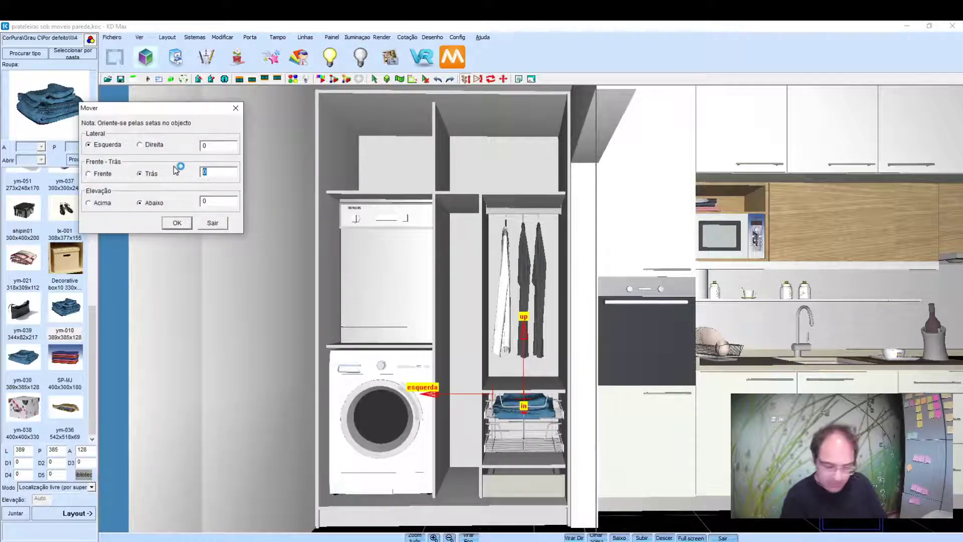
{"action": "left_click", "coordinate": [177, 222]}
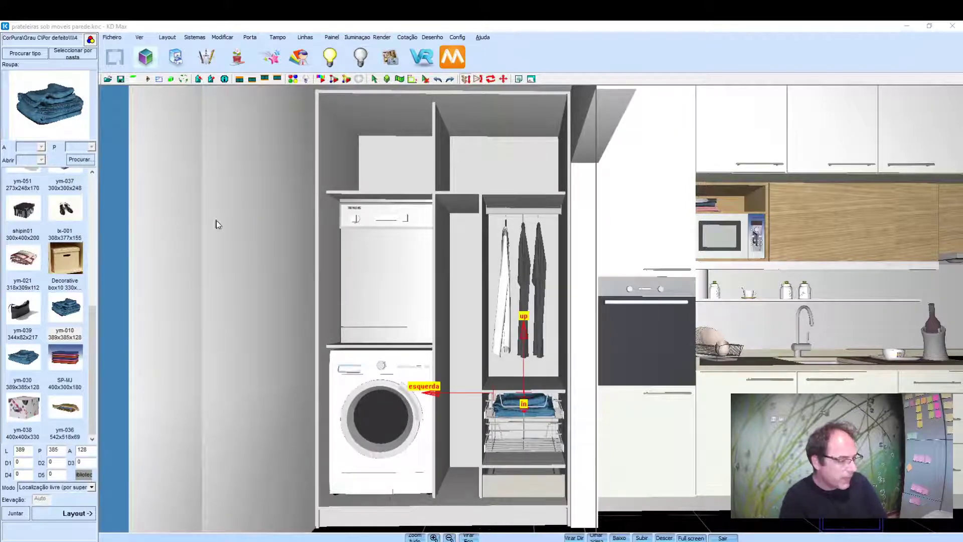
{"action": "key", "text": "Escape"}
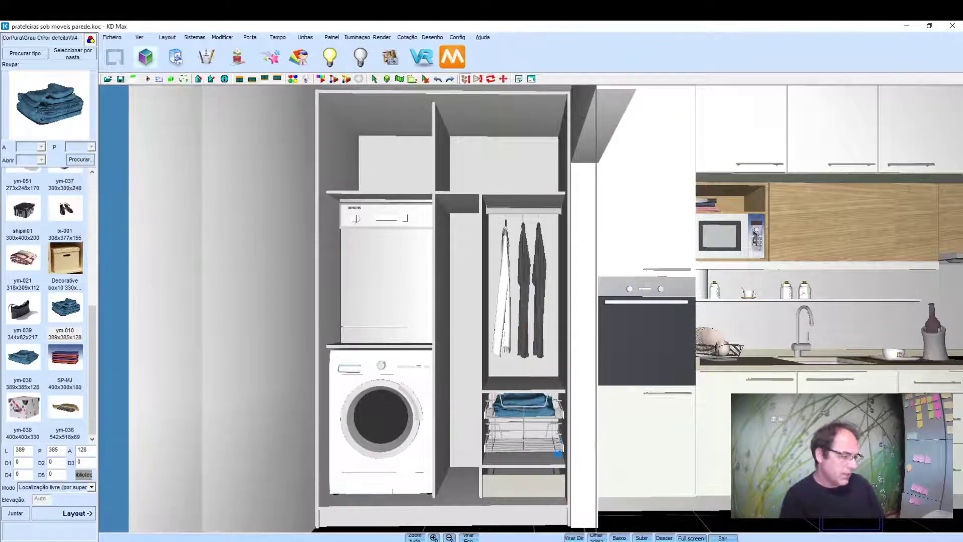
{"action": "left_click", "coordinate": [33, 266]}
Step: Place the red patterned towel ym-021, then move it down into the lower wire basket
{"action": "left_click", "coordinate": [64, 510]}
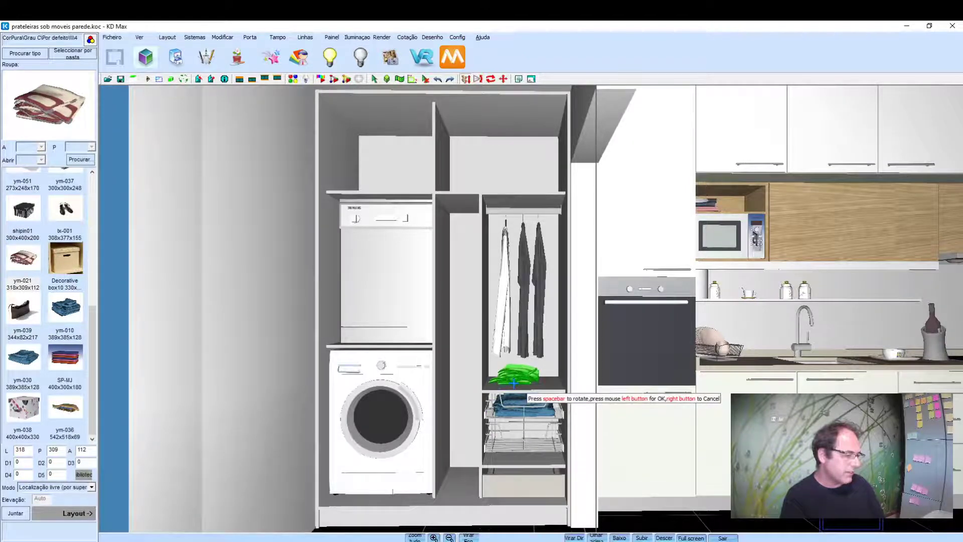
{"action": "left_click", "coordinate": [514, 384]}
{"action": "right_click", "coordinate": [515, 376]}
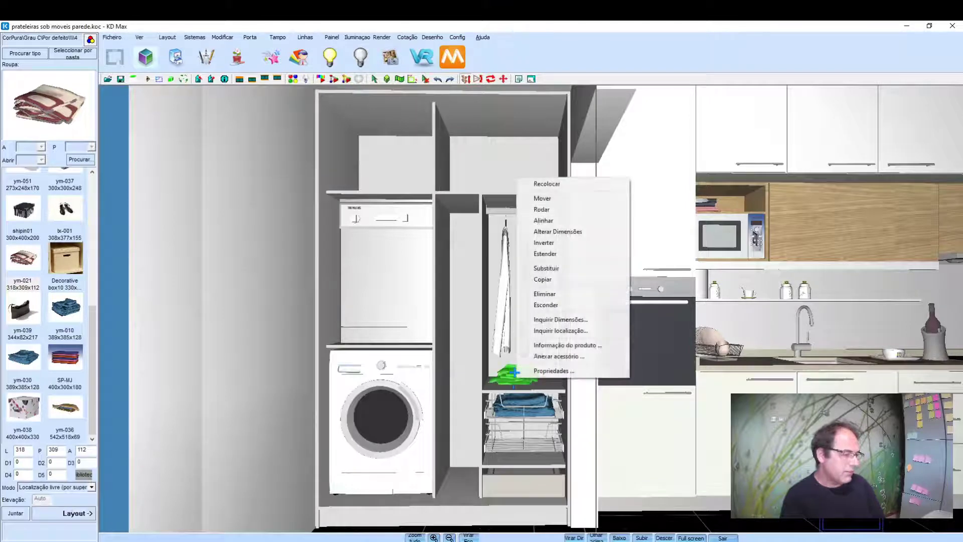
{"action": "left_click", "coordinate": [542, 207]}
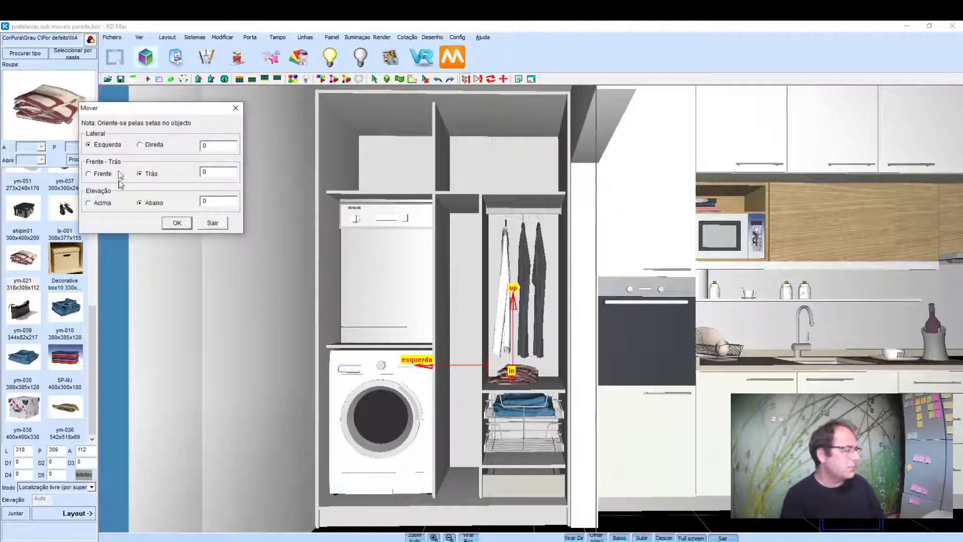
{"action": "double_click", "coordinate": [208, 201]}
{"action": "type", "text": "4010"}
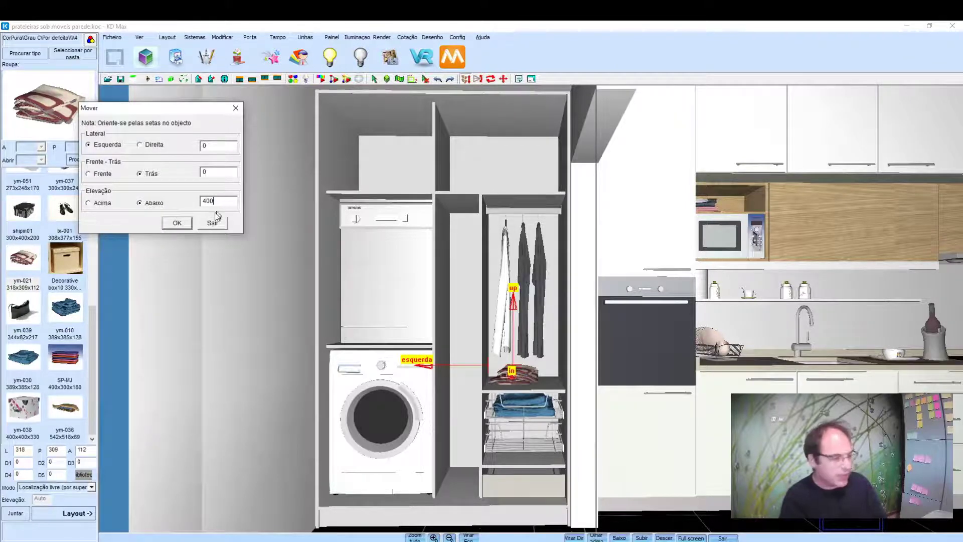
{"action": "left_click", "coordinate": [183, 222]}
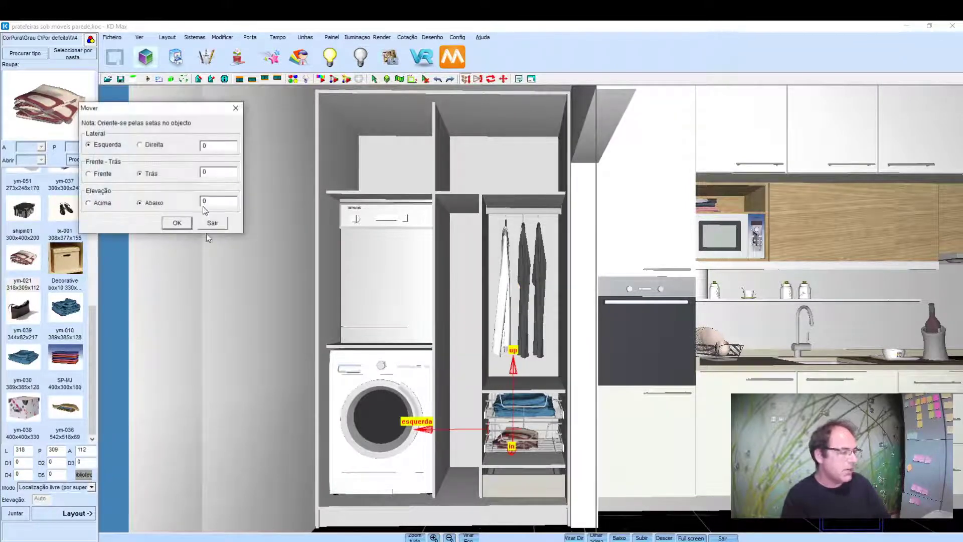
{"action": "left_click", "coordinate": [215, 224]}
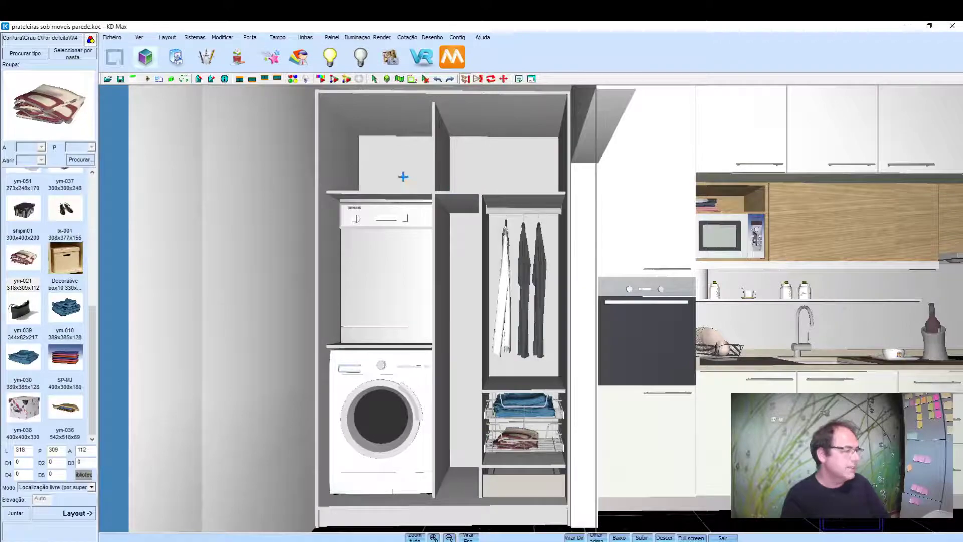
Step: Turn the view to face the wardrobe head-on and select the black storage box shipin01
{"action": "scroll", "coordinate": [456, 196], "scroll_direction": "up", "scroll_amount": 2}
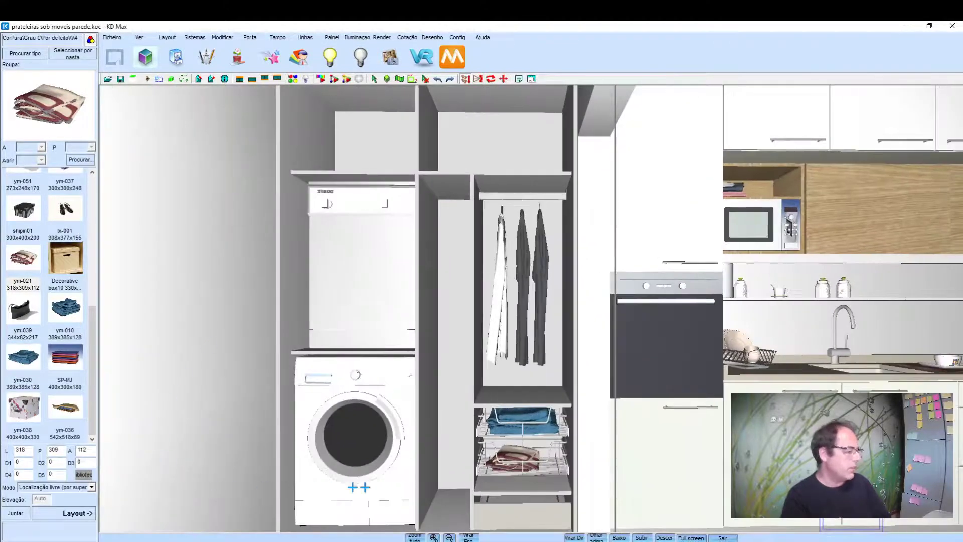
{"action": "scroll", "coordinate": [548, 382], "scroll_direction": "up", "scroll_amount": 1}
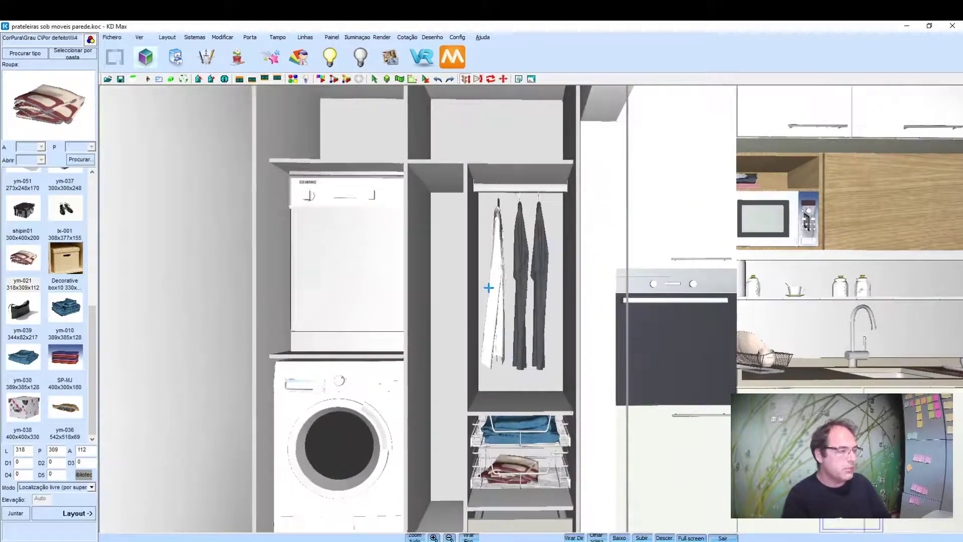
{"action": "scroll", "coordinate": [572, 417], "scroll_direction": "up", "scroll_amount": 1}
{"action": "left_click", "coordinate": [636, 538]}
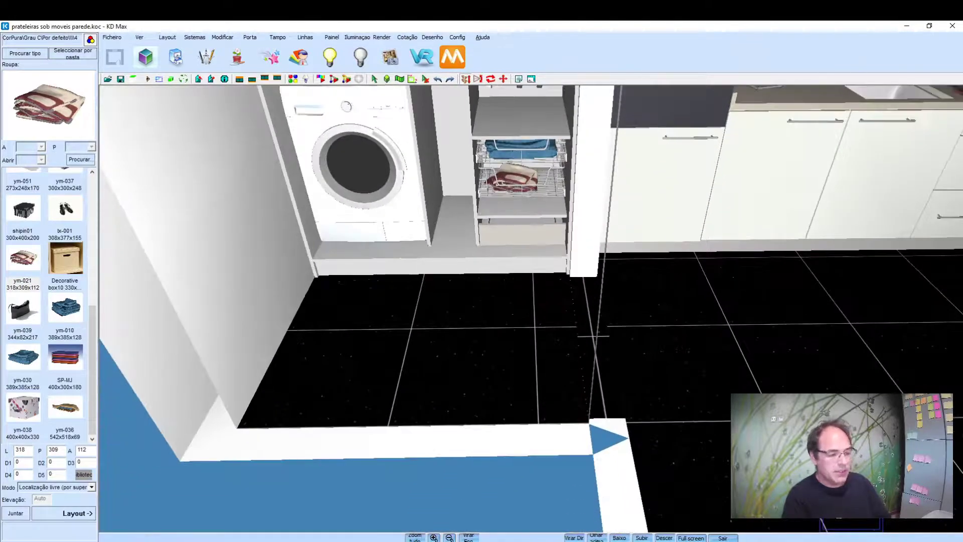
{"action": "left_click", "coordinate": [597, 538]}
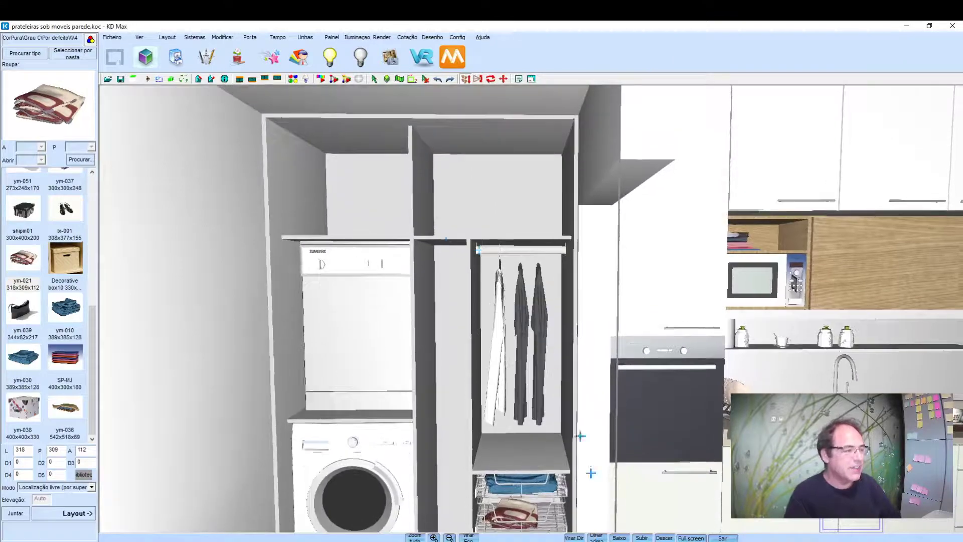
{"action": "left_click", "coordinate": [644, 538]}
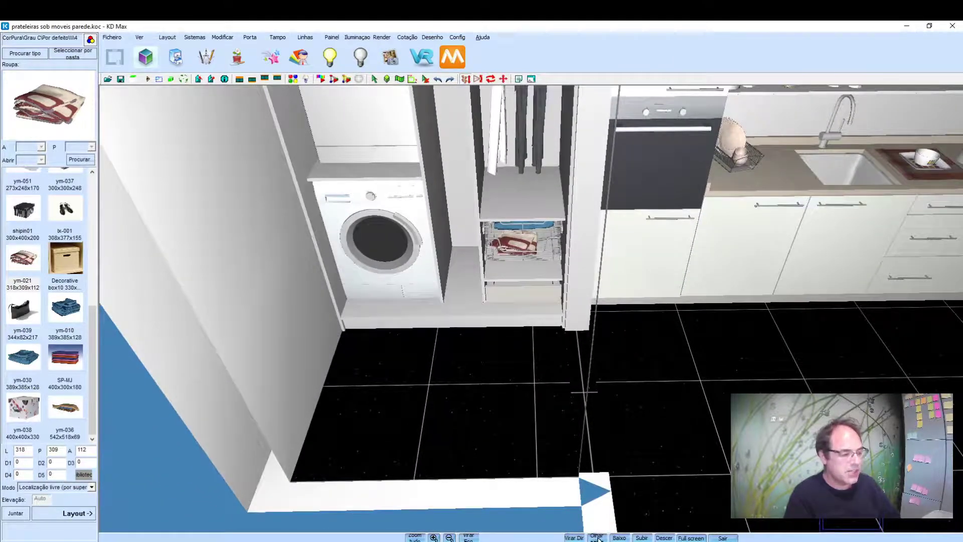
{"action": "left_click", "coordinate": [597, 537]}
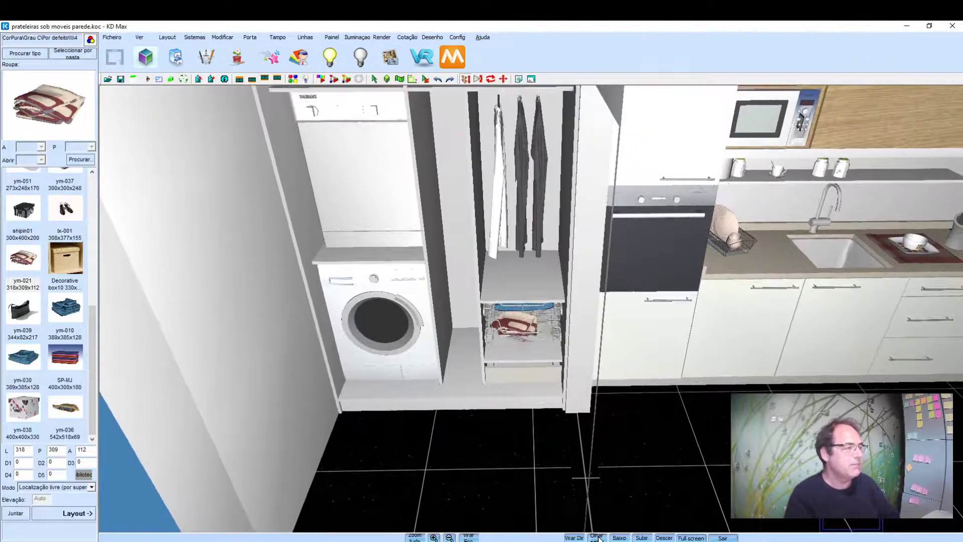
{"action": "left_click", "coordinate": [478, 79]}
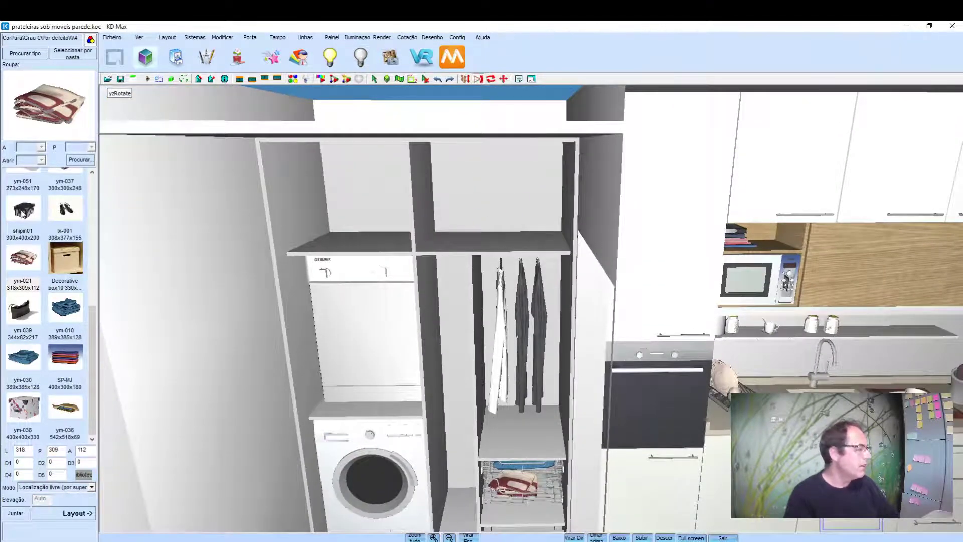
{"action": "left_click", "coordinate": [22, 213]}
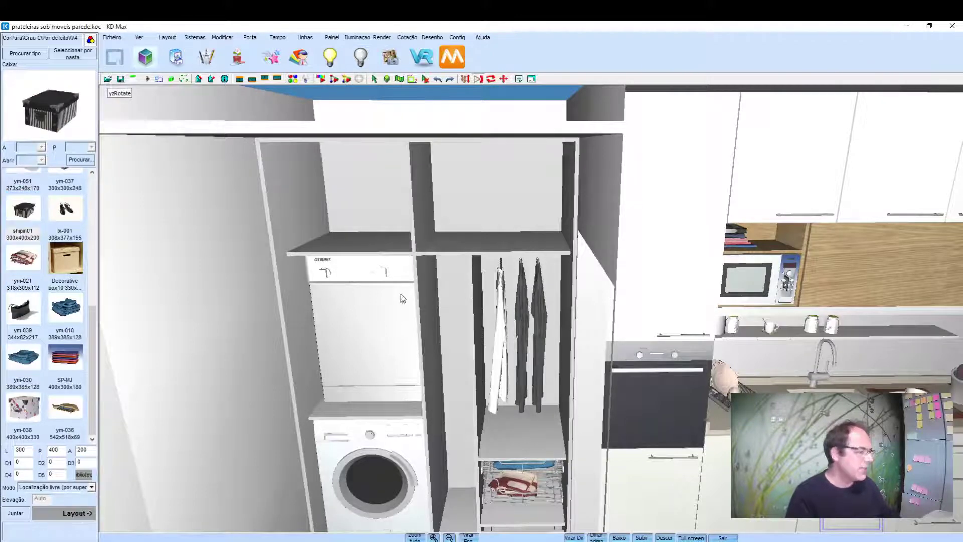
Step: Place the black box shipin01 and the rotated floral box ym-038 side by side on the top shelf
{"action": "left_click", "coordinate": [535, 301]}
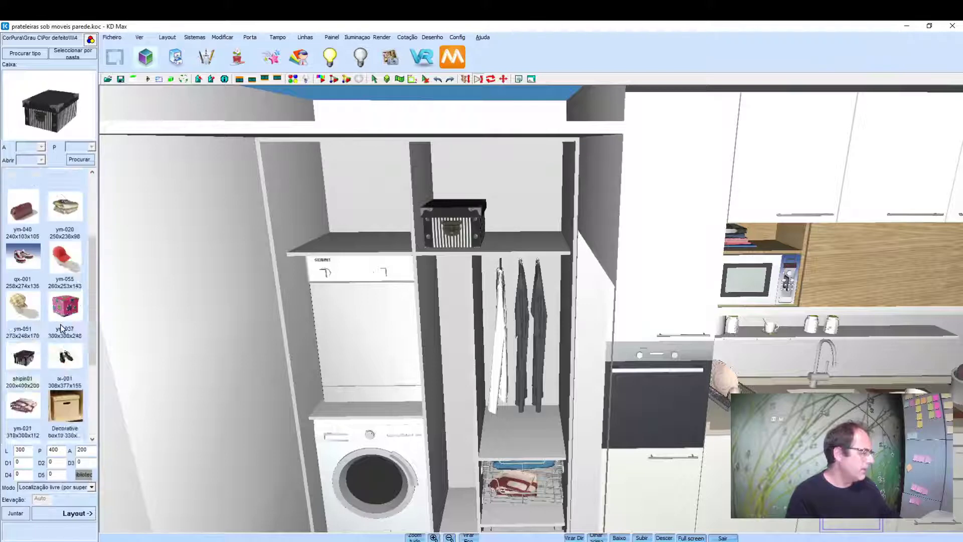
{"action": "left_click", "coordinate": [23, 406]}
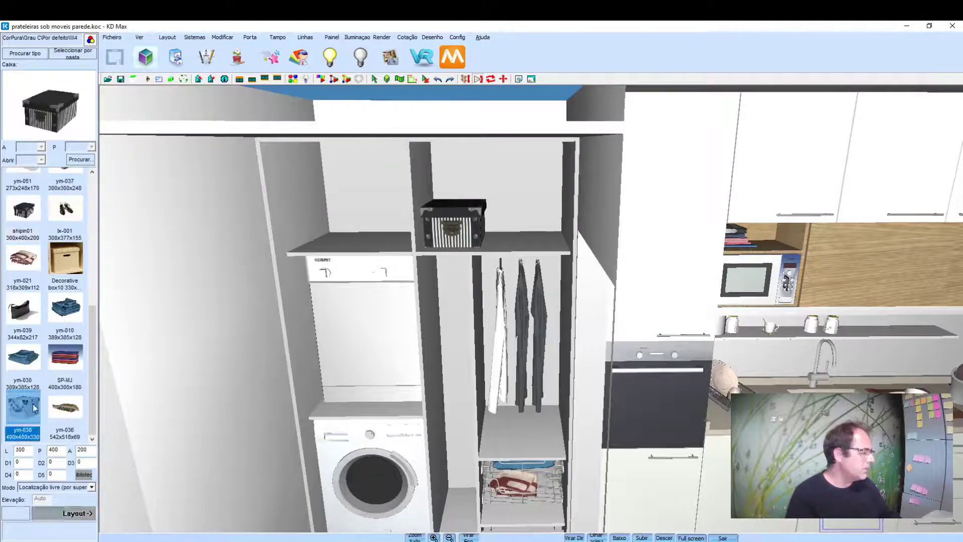
{"action": "left_click", "coordinate": [64, 514]}
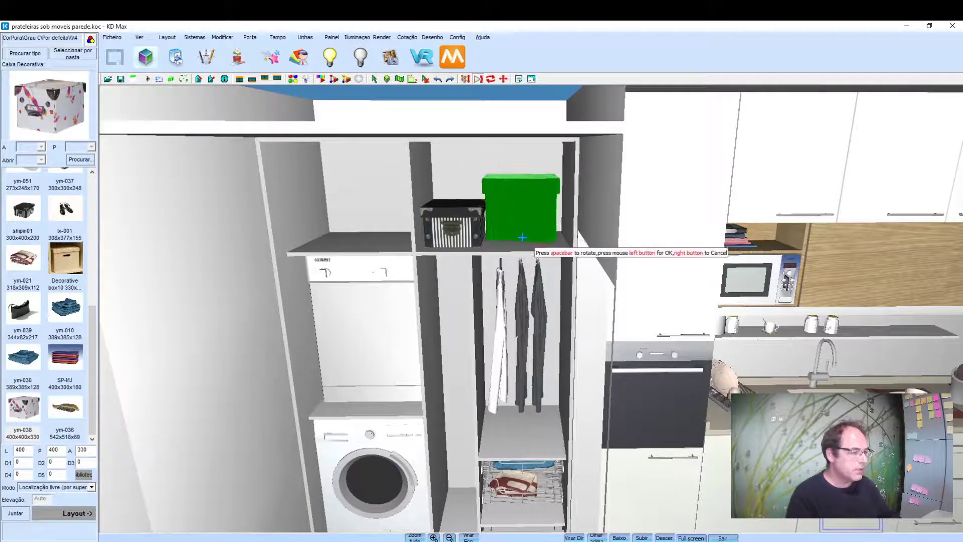
{"action": "key", "text": "space"}
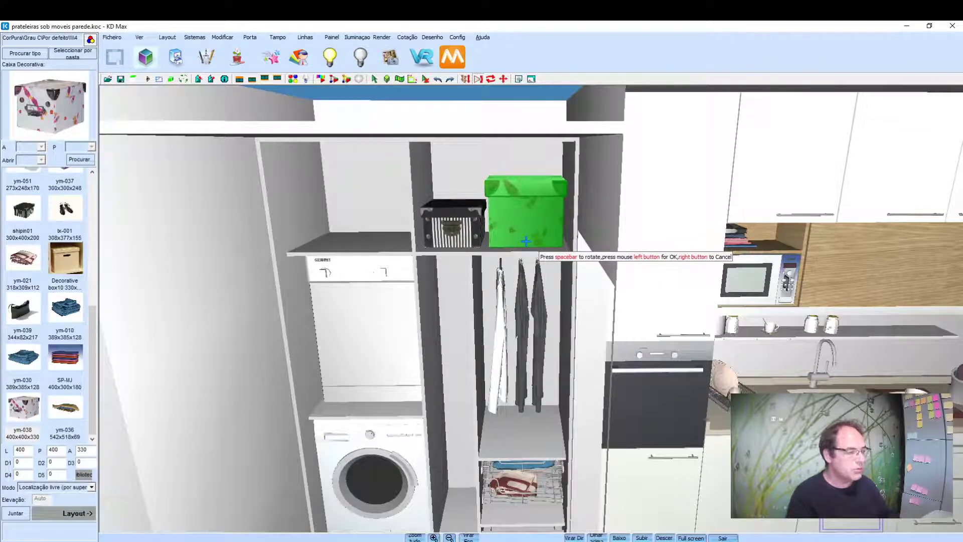
{"action": "key", "text": "space"}
{"action": "key", "text": "space"}
{"action": "key", "text": "space"}
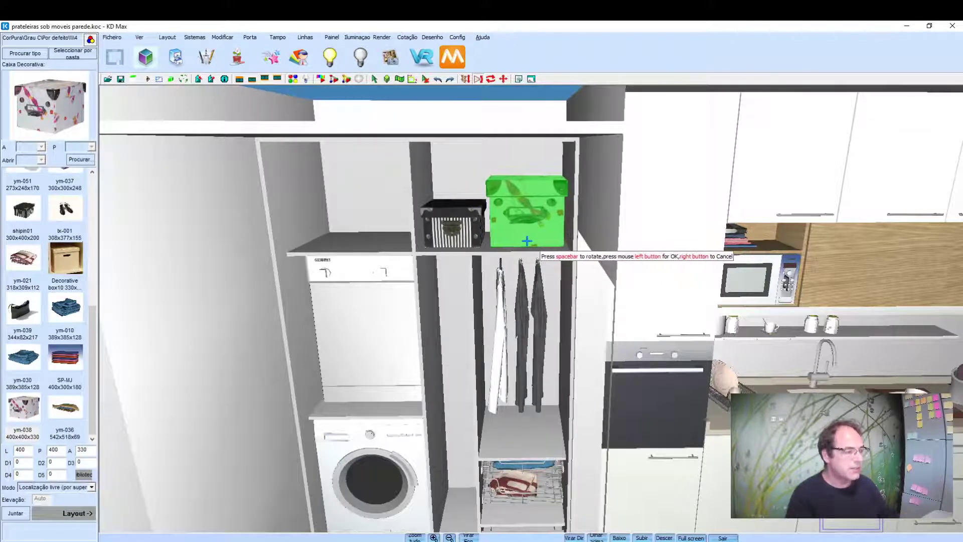
{"action": "left_click", "coordinate": [528, 241]}
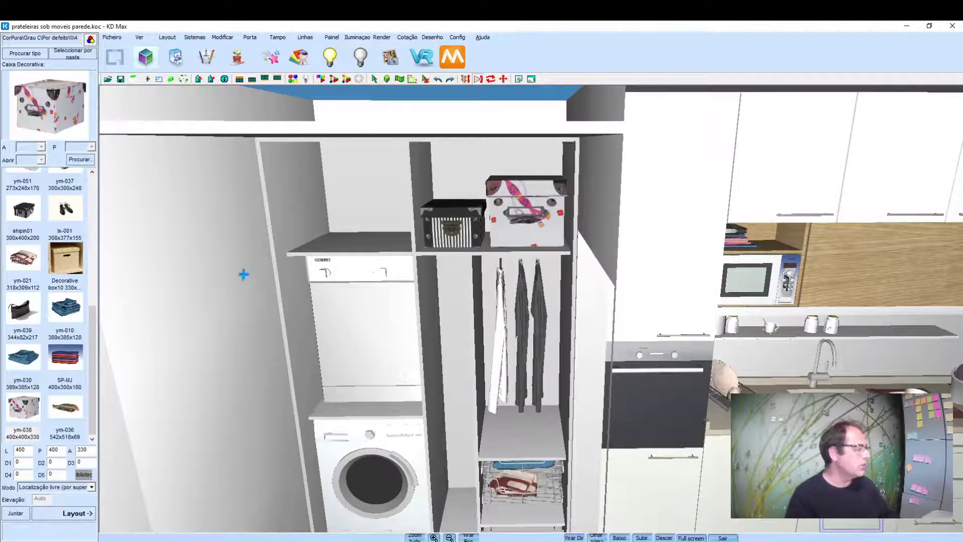
{"action": "scroll", "coordinate": [76, 239], "scroll_direction": "up", "scroll_amount": 2}
{"action": "scroll", "coordinate": [76, 238], "scroll_direction": "up", "scroll_amount": 1}
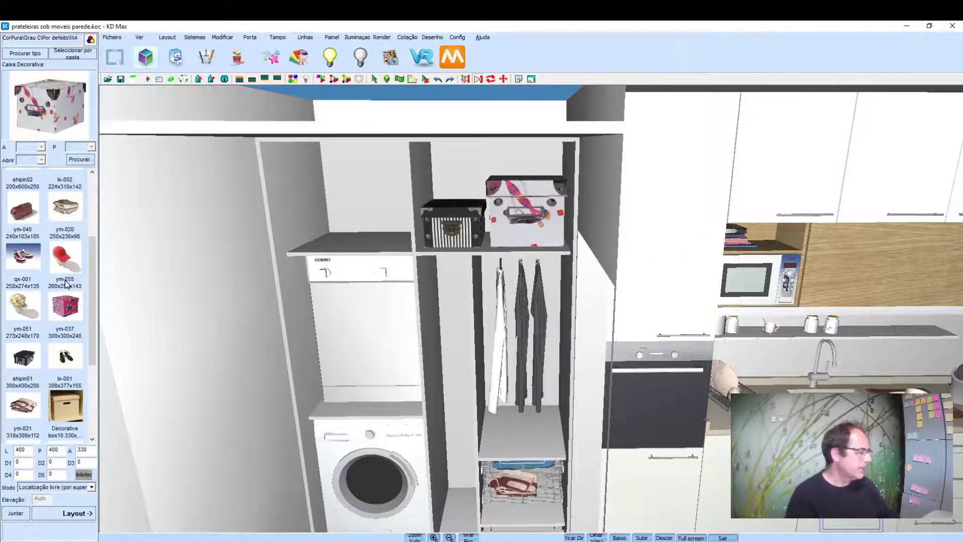
{"action": "left_click", "coordinate": [75, 207]}
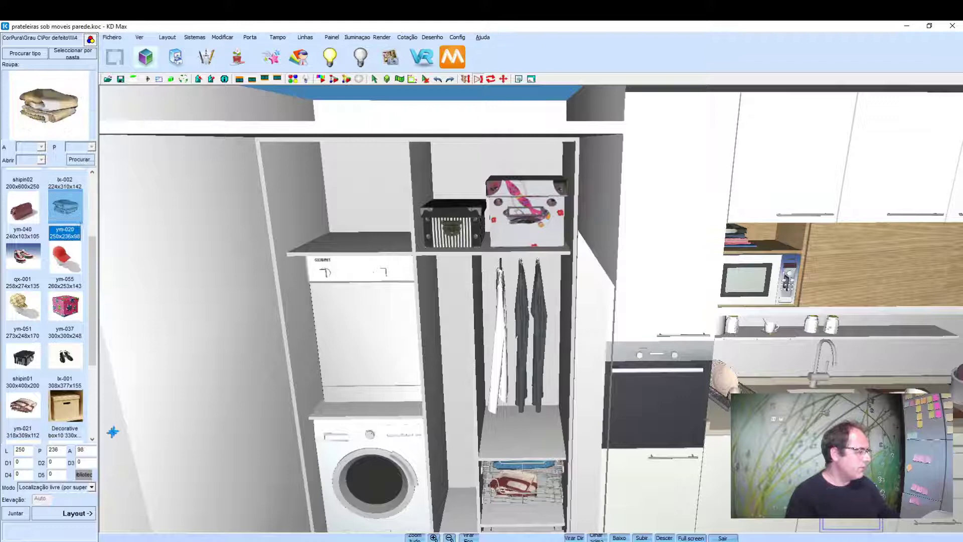
Step: Place folded clothes ym-020 and qx-001 tennis shoes on the shelf beneath the hanging clothes
{"action": "left_click", "coordinate": [80, 514]}
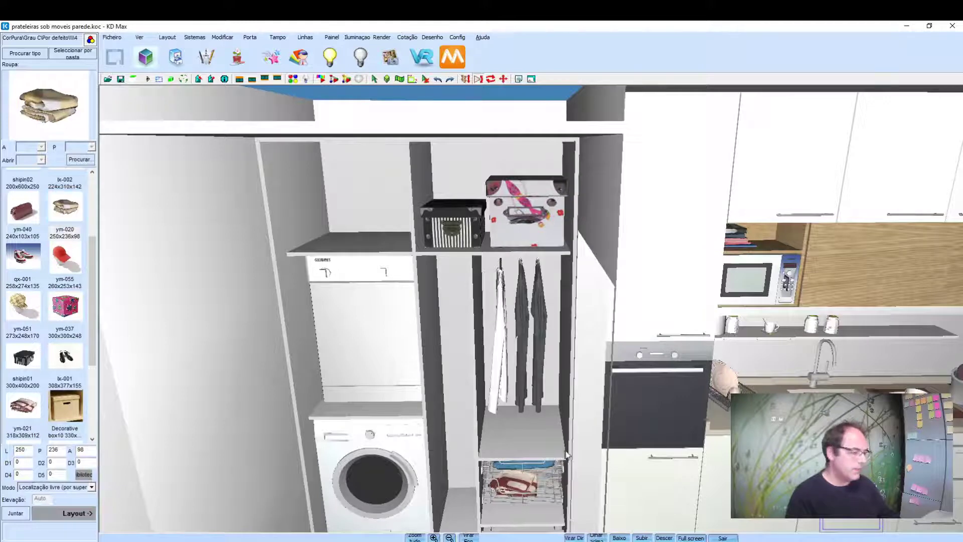
{"action": "left_click", "coordinate": [507, 436]}
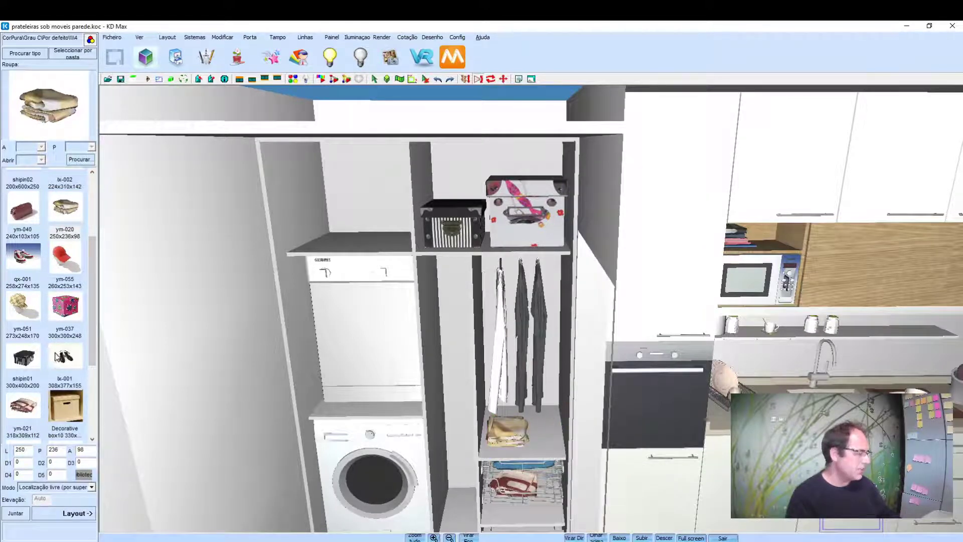
{"action": "left_click", "coordinate": [60, 357]}
{"action": "left_click", "coordinate": [76, 514]}
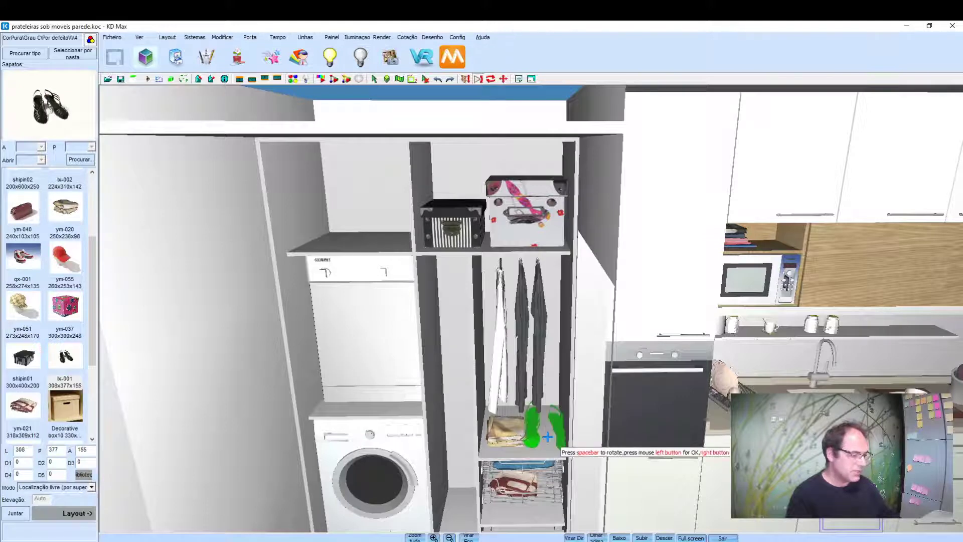
{"action": "left_click", "coordinate": [19, 255]}
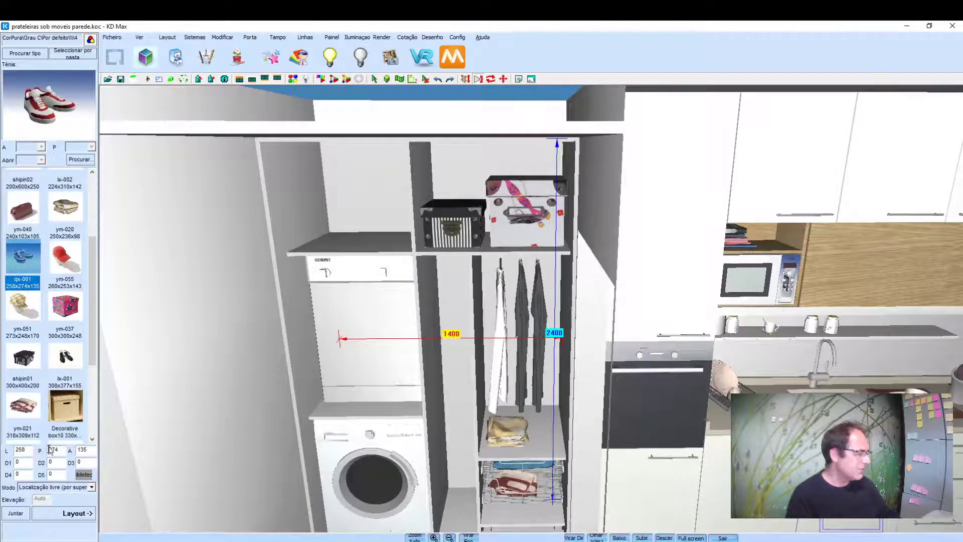
{"action": "left_click", "coordinate": [57, 517]}
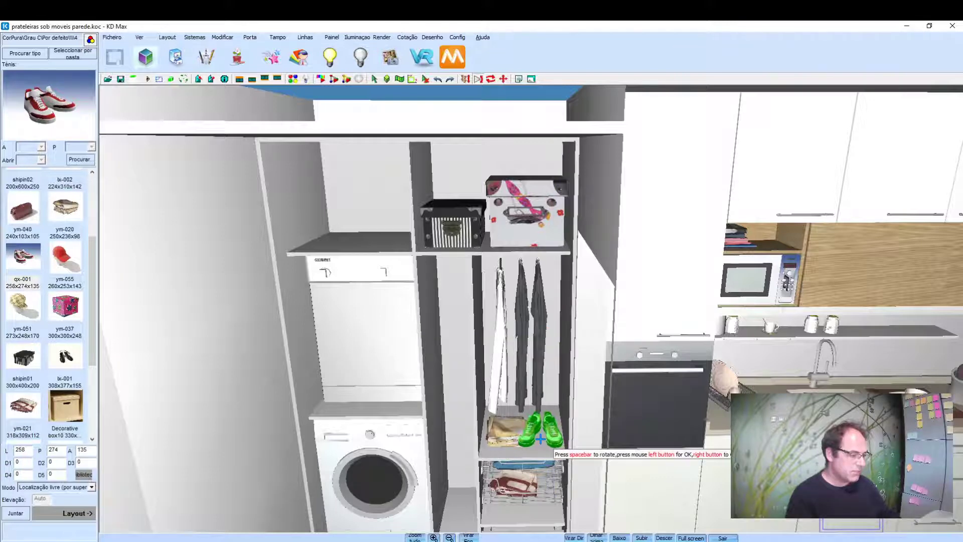
{"action": "left_click", "coordinate": [541, 439]}
Step: Move the sneakers 30 to the right (Direita)
{"action": "right_click", "coordinate": [516, 432]}
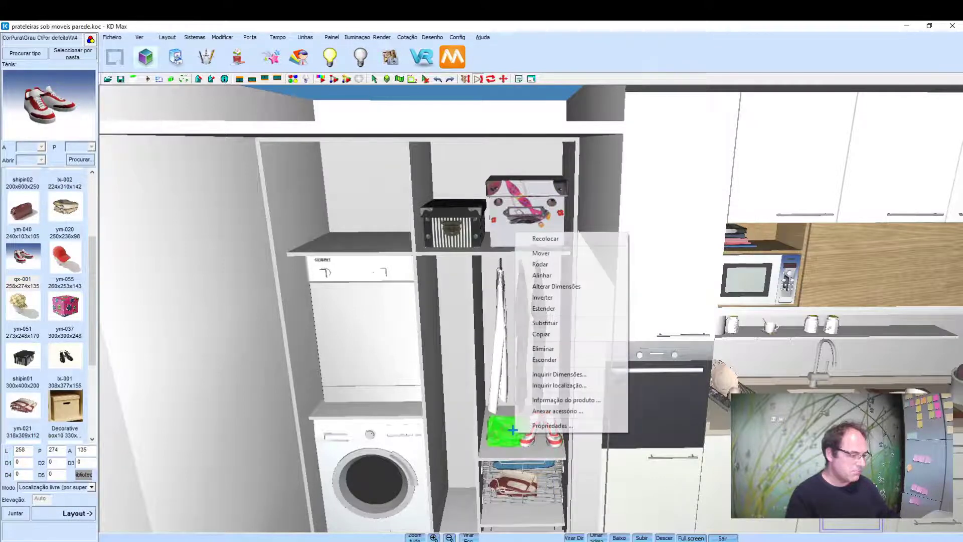
{"action": "left_click", "coordinate": [543, 252]}
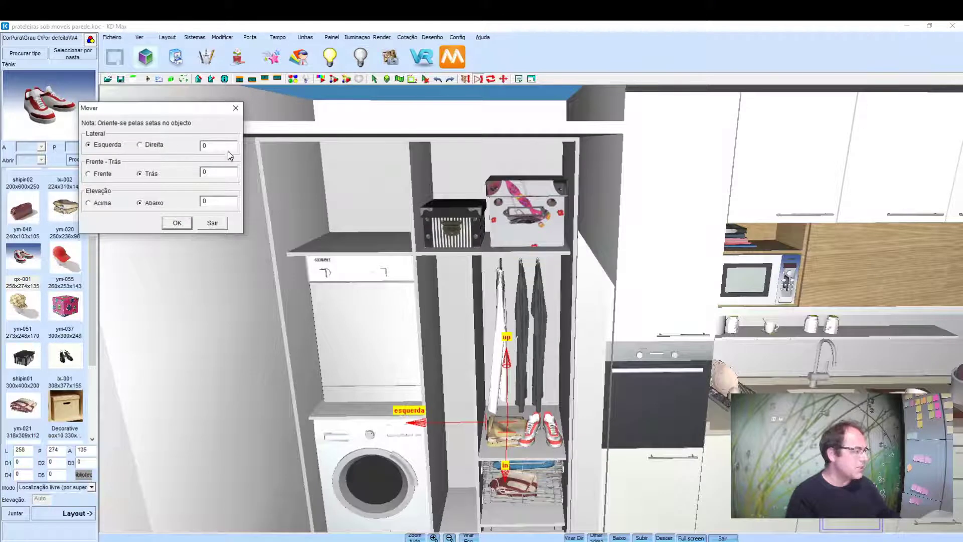
{"action": "type", "text": "50"}
{"action": "left_click", "coordinate": [183, 224]}
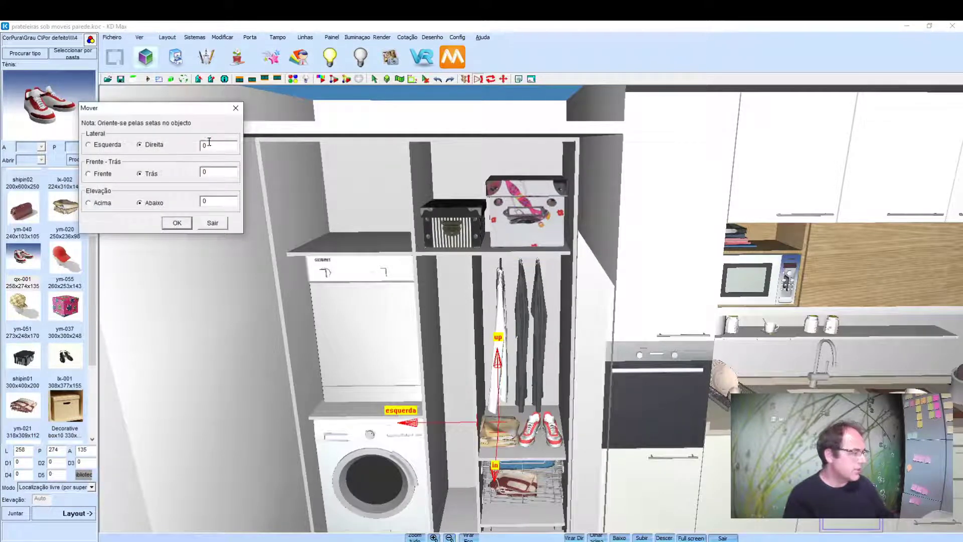
{"action": "double_click", "coordinate": [210, 145]}
{"action": "type", "text": "30"}
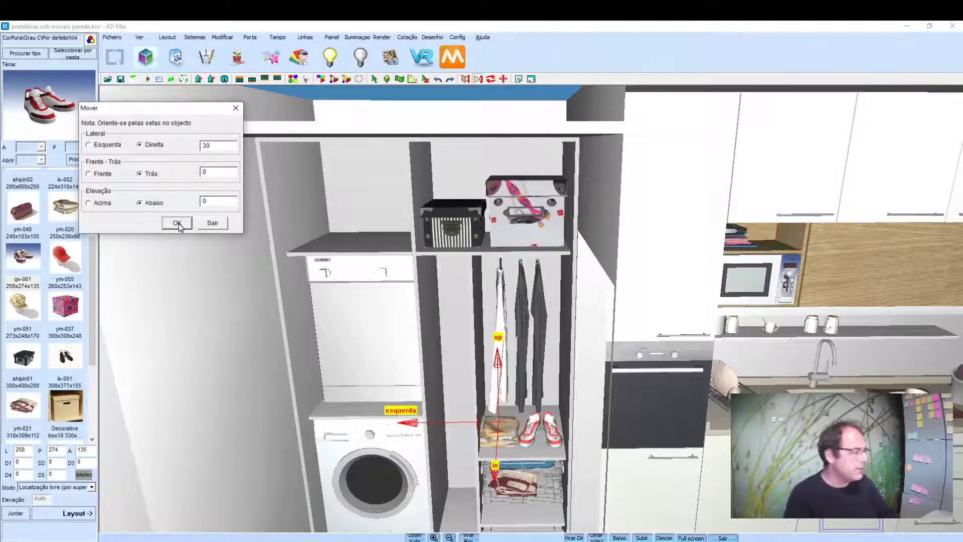
{"action": "left_click", "coordinate": [179, 225]}
{"action": "left_click", "coordinate": [216, 226]}
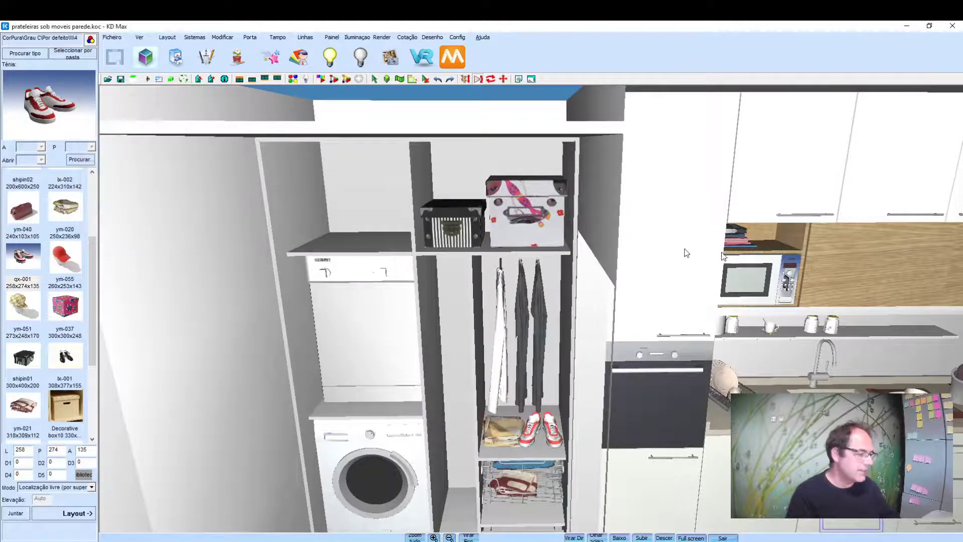
{"action": "mouse_move", "coordinate": [686, 253]}
{"action": "left_mouse_down"}
{"action": "mouse_move", "coordinate": [583, 383]}
{"action": "mouse_move", "coordinate": [576, 378]}
{"action": "left_mouse_up"}
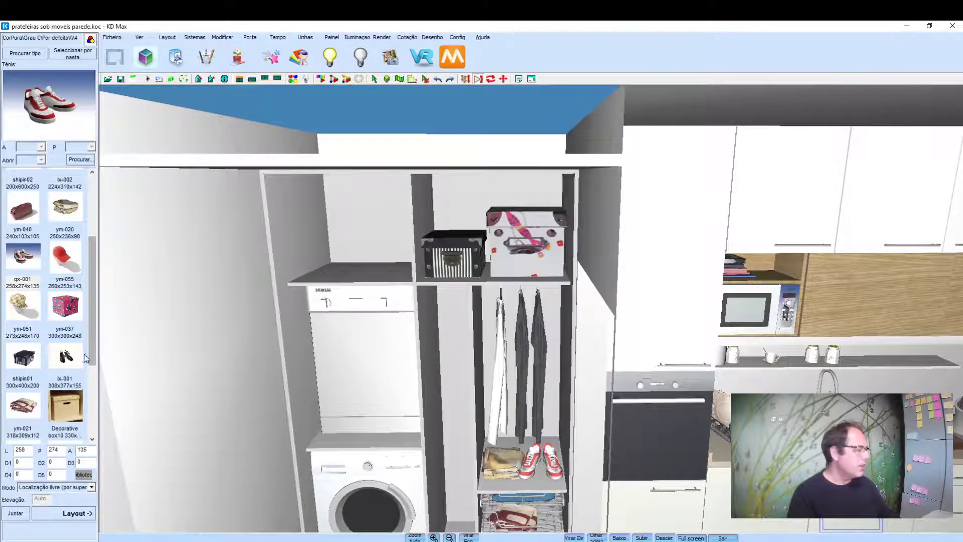
Step: Place folded clothes ym-036 (542x518x69) in the left compartment of the shelf above the dryer
{"action": "scroll", "coordinate": [85, 357], "scroll_direction": "down", "scroll_amount": 2}
{"action": "scroll", "coordinate": [85, 357], "scroll_direction": "down", "scroll_amount": 1}
{"action": "left_click", "coordinate": [65, 407]}
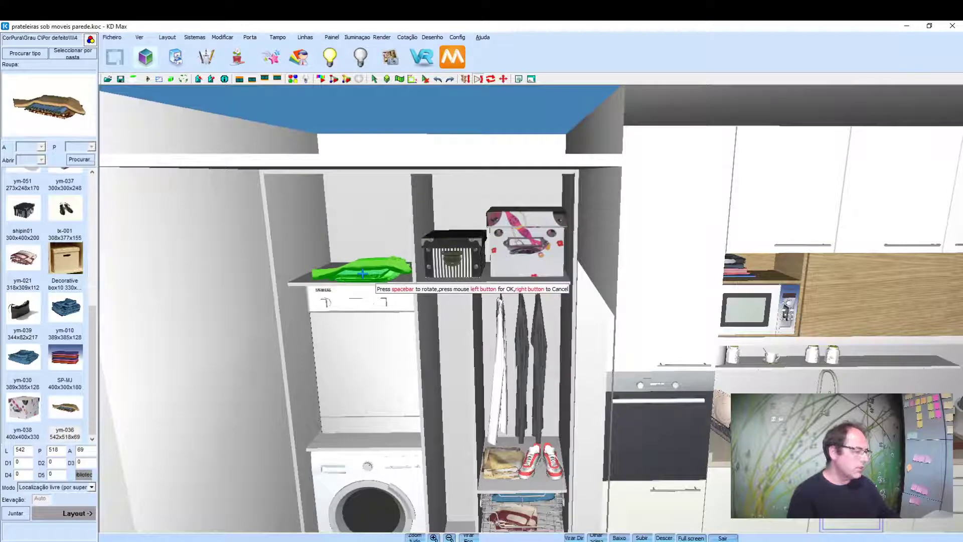
{"action": "left_click", "coordinate": [475, 332]}
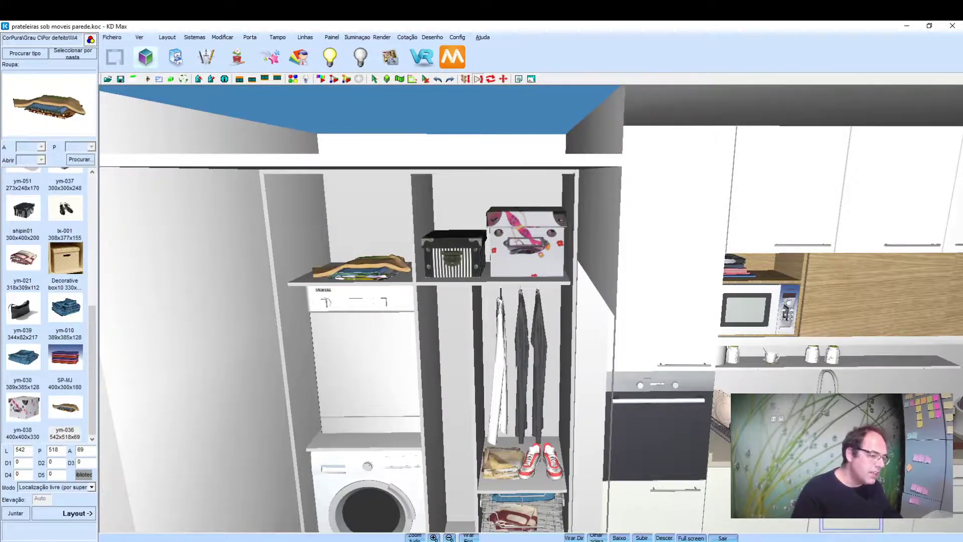
{"action": "scroll", "coordinate": [577, 250], "scroll_direction": "up", "scroll_amount": 5}
{"action": "scroll", "coordinate": [577, 249], "scroll_direction": "down", "scroll_amount": 5}
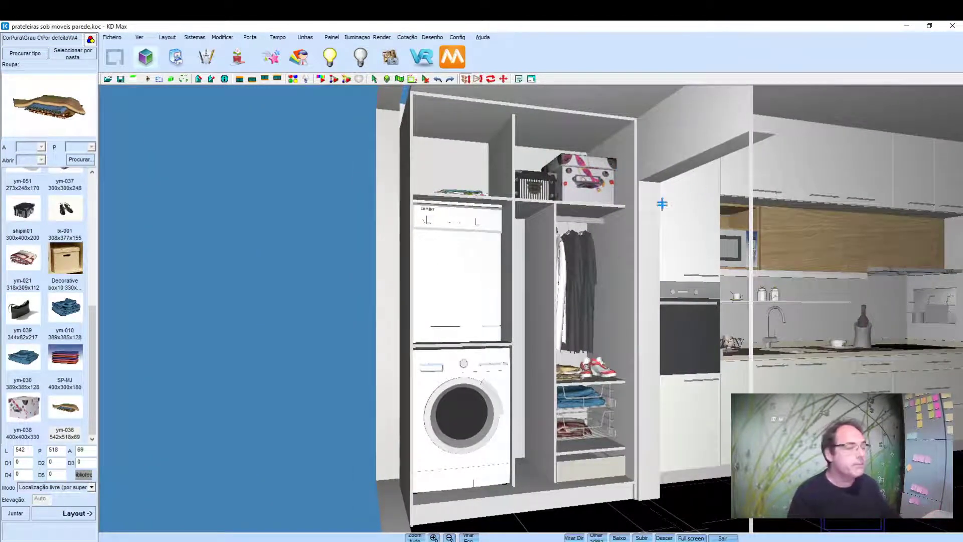
{"action": "mouse_move", "coordinate": [662, 204]}
{"action": "middle_mouse_down"}
{"action": "mouse_move", "coordinate": [553, 250]}
{"action": "mouse_move", "coordinate": [517, 250]}
{"action": "middle_mouse_up"}
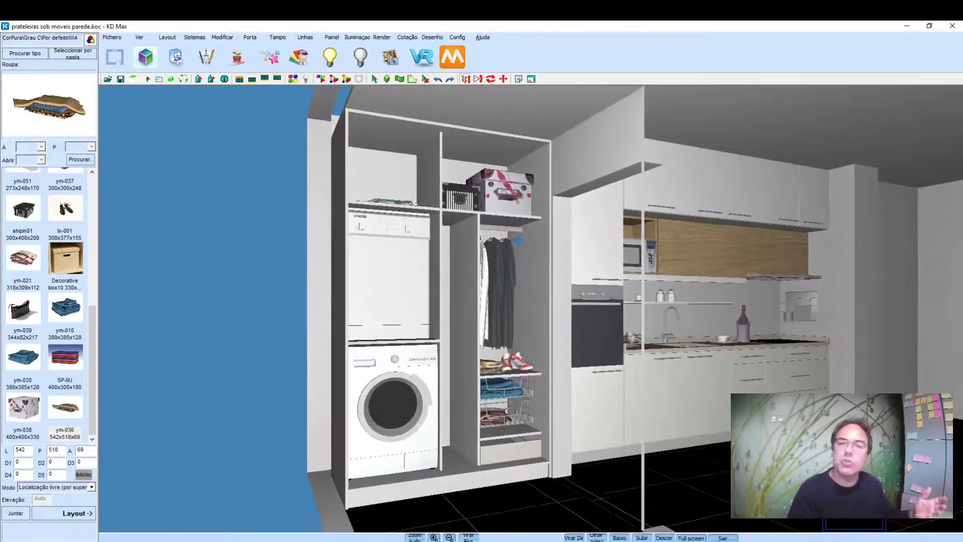